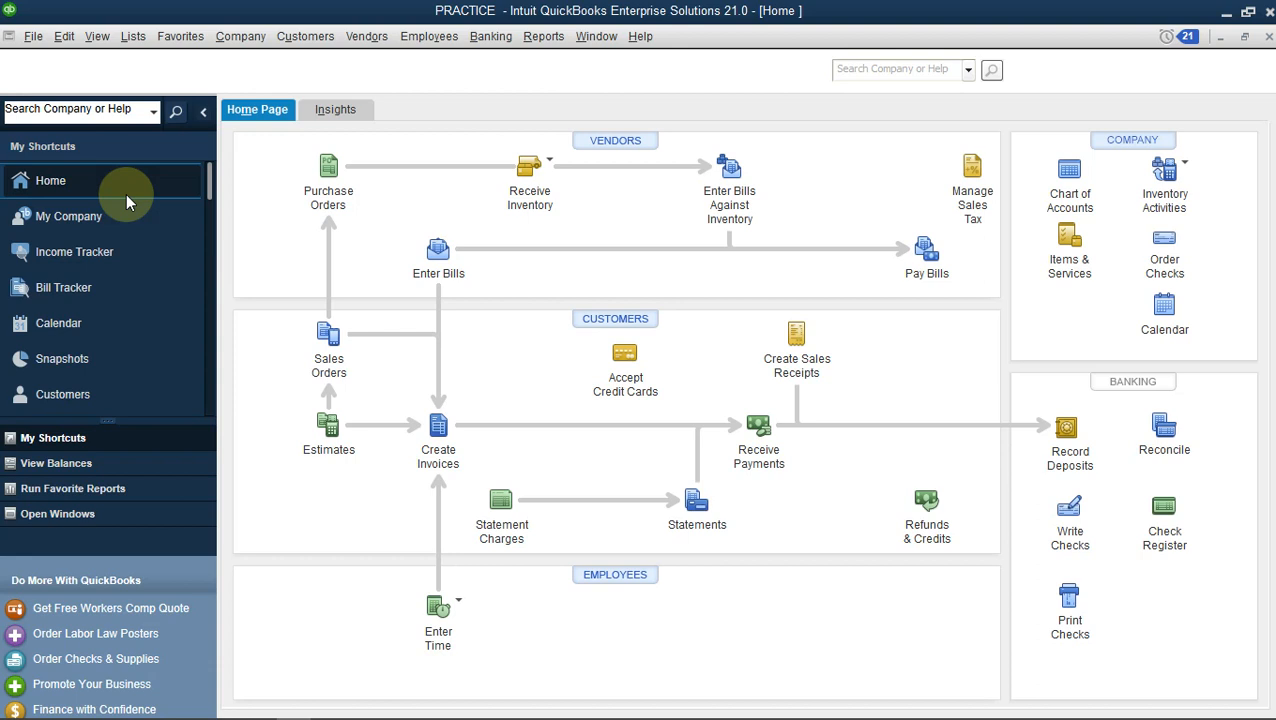
Add a new expense account named RENT EXPENSES to the chart of accounts and save it, continuing with another new account
{"action": "left_click", "coordinate": [242, 31]}
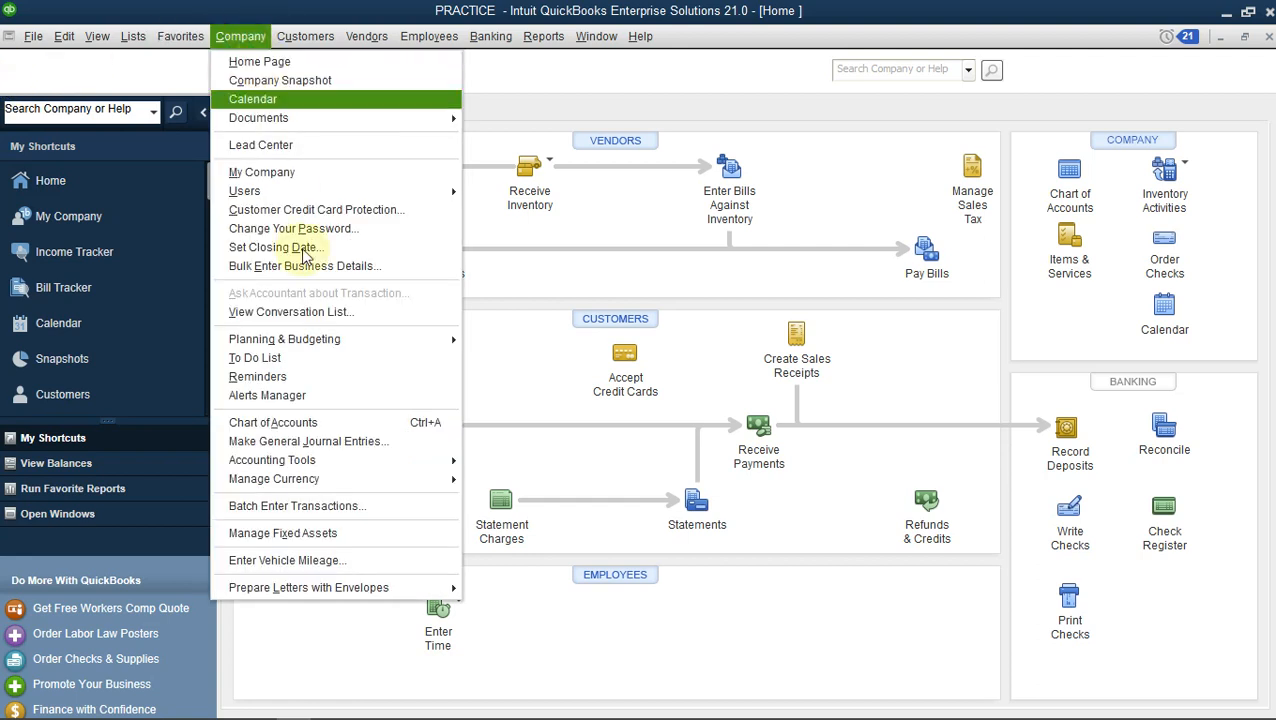
{"action": "left_click", "coordinate": [380, 421]}
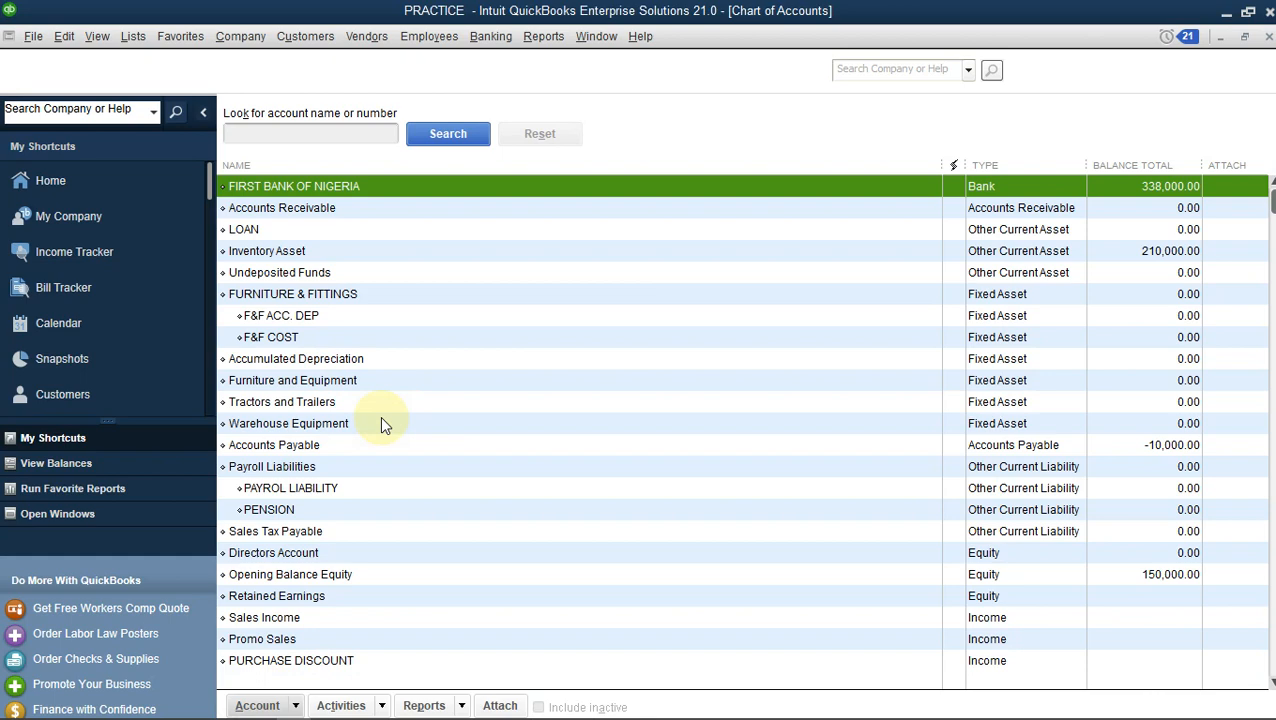
{"action": "left_click", "coordinate": [296, 705]}
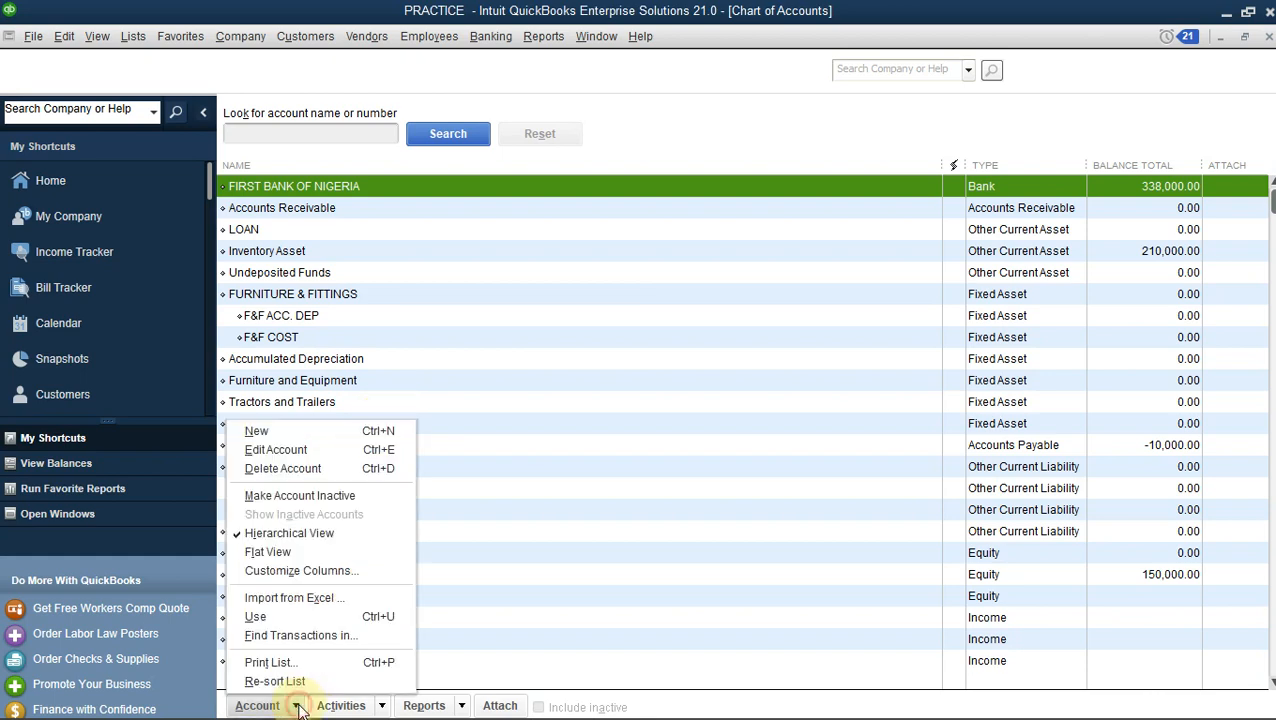
{"action": "left_click", "coordinate": [249, 431]}
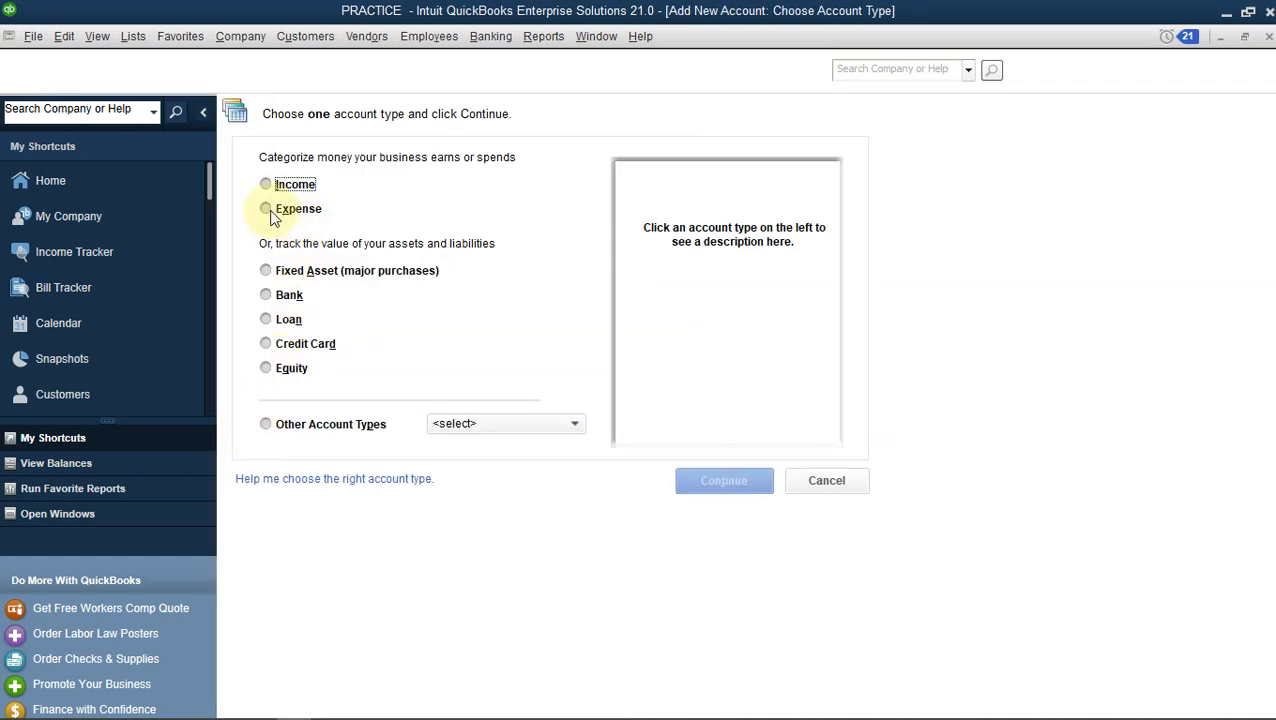
{"action": "left_click", "coordinate": [266, 209]}
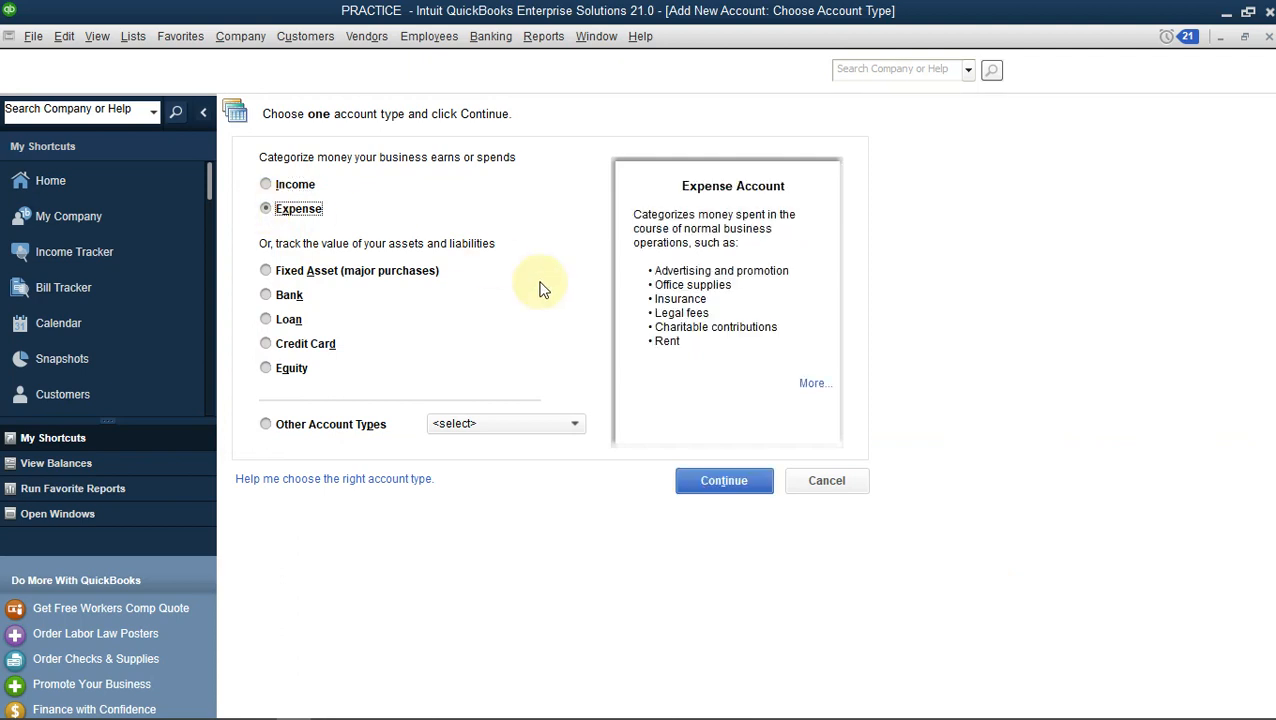
{"action": "left_click", "coordinate": [725, 485]}
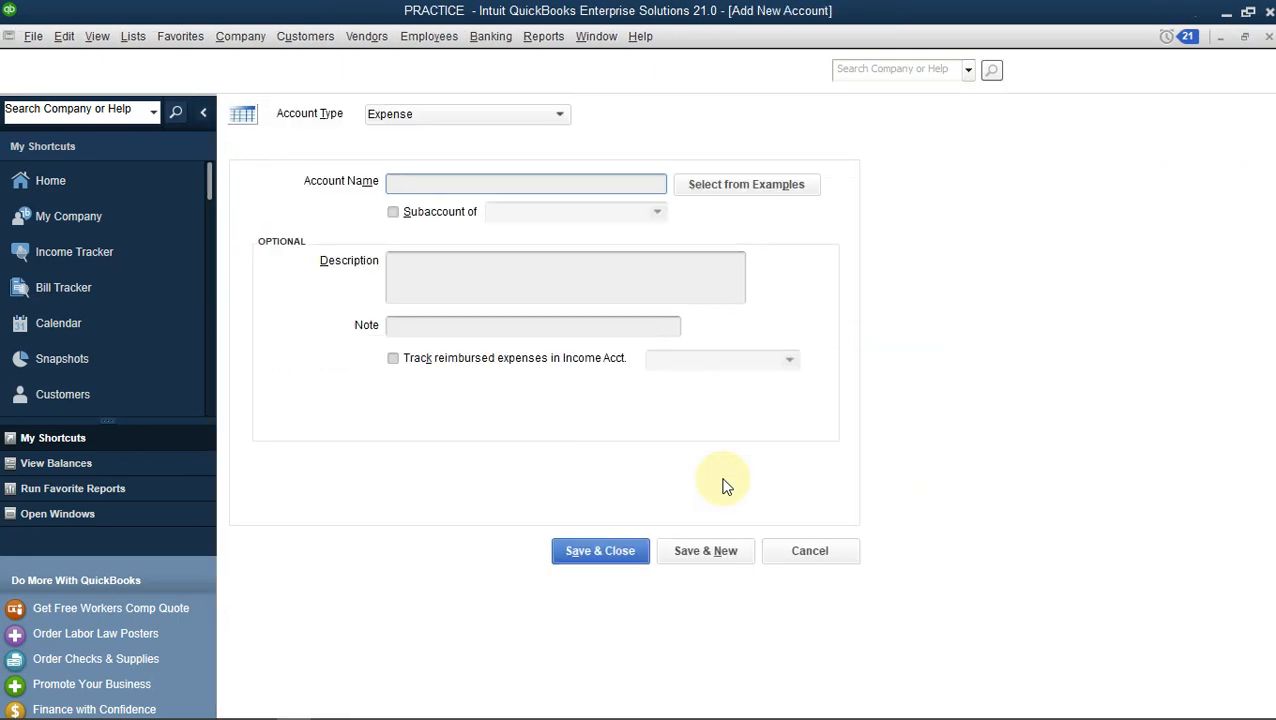
{"action": "type", "text": "REN"}
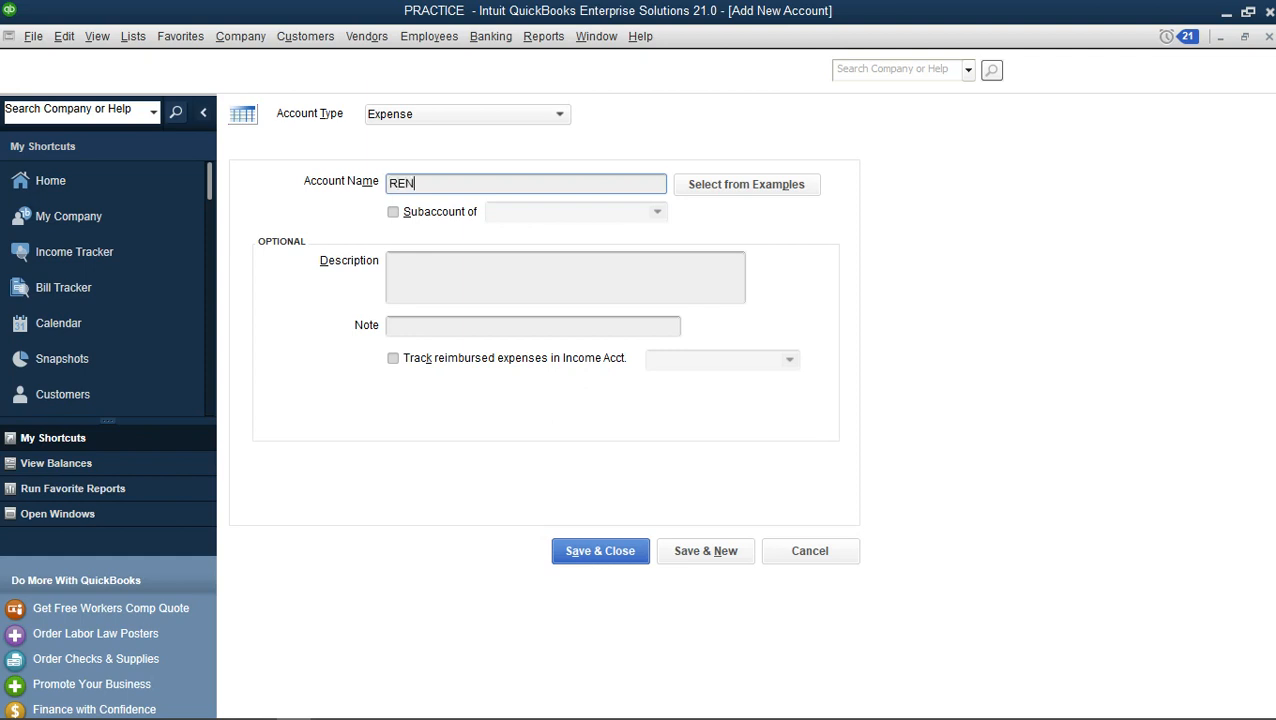
{"action": "type", "text": "T EXPENSES"}
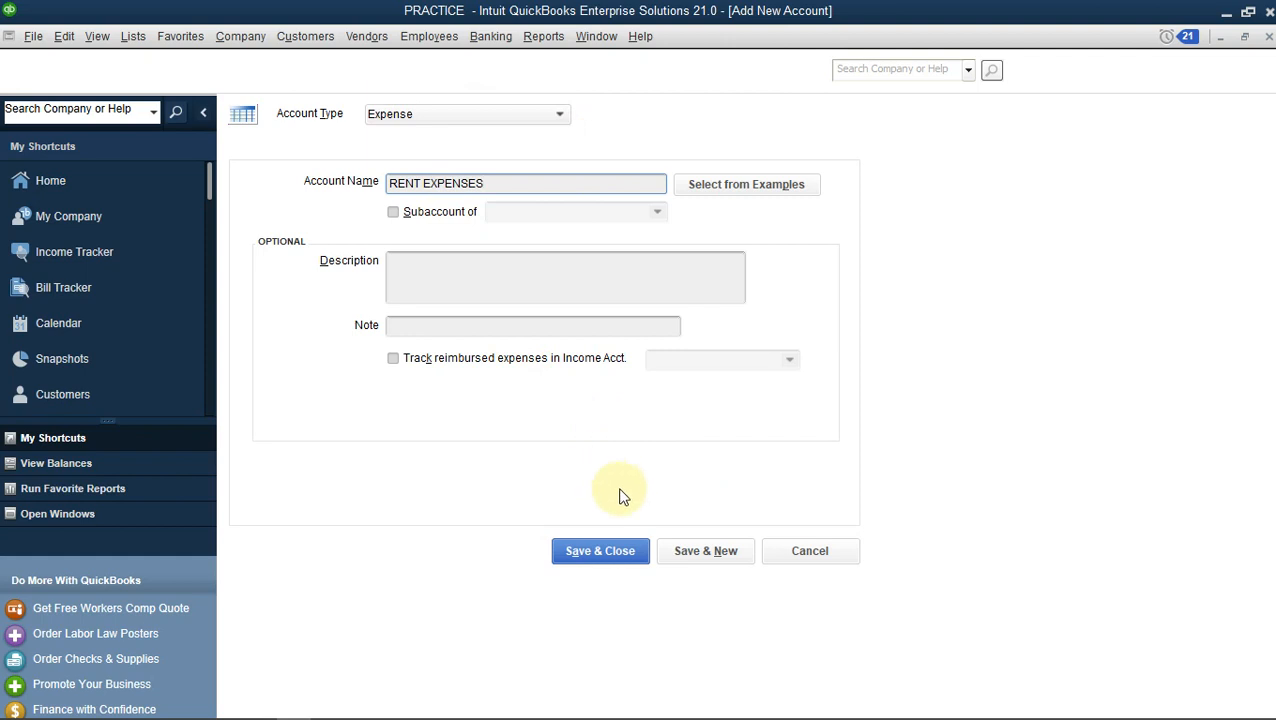
{"action": "left_click", "coordinate": [695, 551]}
Create an account named PREPAID RENT of type Other Current Asset, save it, and check the new accounts in the chart of accounts
{"action": "type", "text": "PREPAI"}
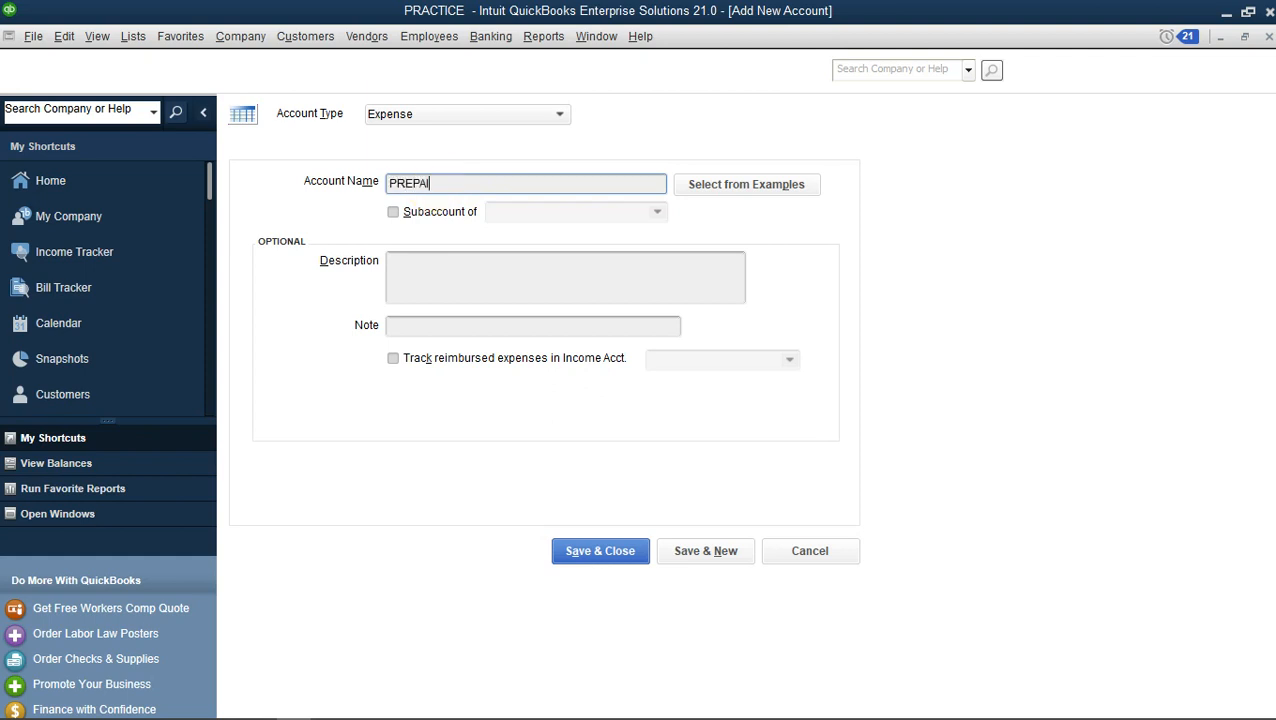
{"action": "type", "text": "D EX"}
{"action": "key", "text": "BackSpace"}
{"action": "key", "text": "BackSpace"}
{"action": "type", "text": "RENT"}
{"action": "left_click", "coordinate": [558, 114]}
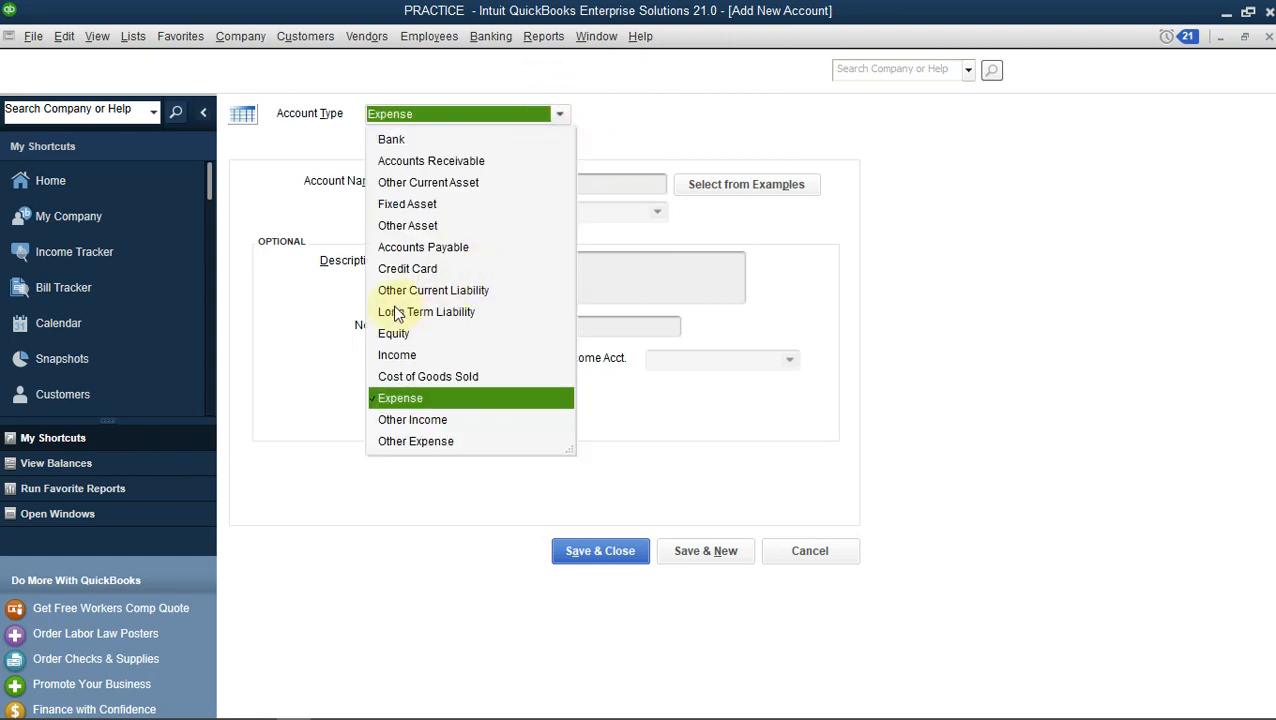
{"action": "left_click", "coordinate": [424, 182]}
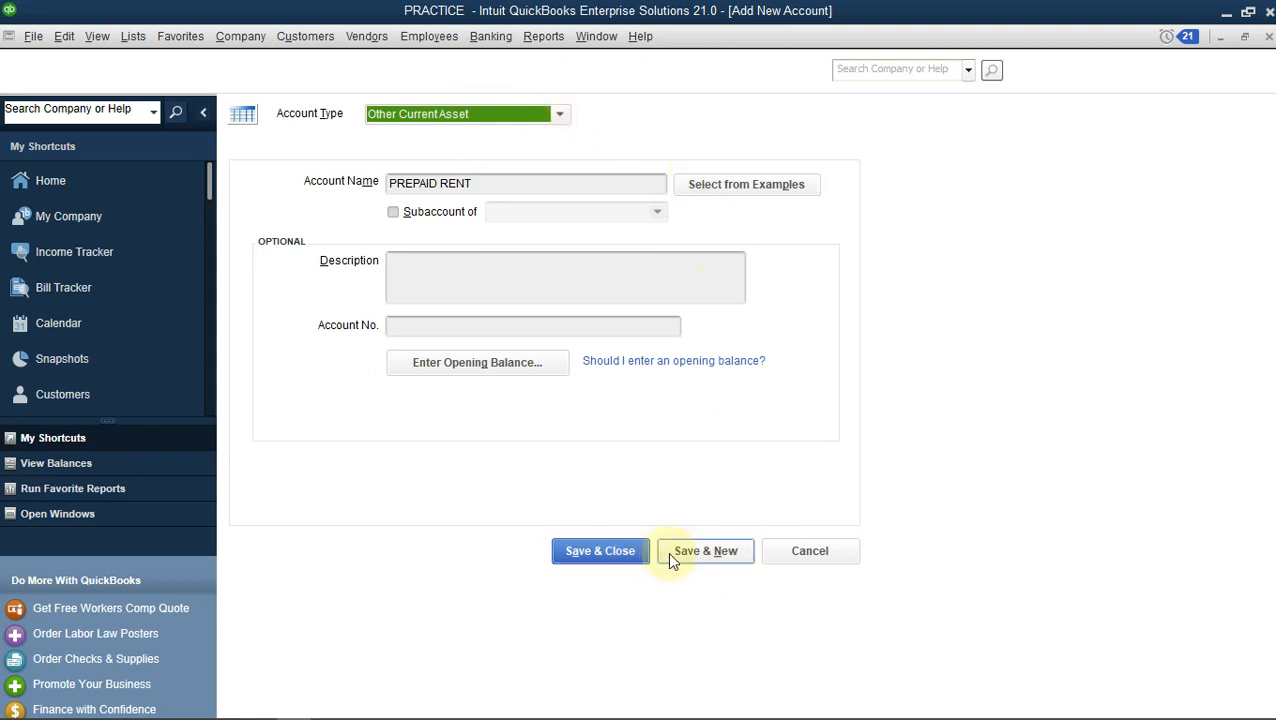
{"action": "left_click", "coordinate": [607, 556]}
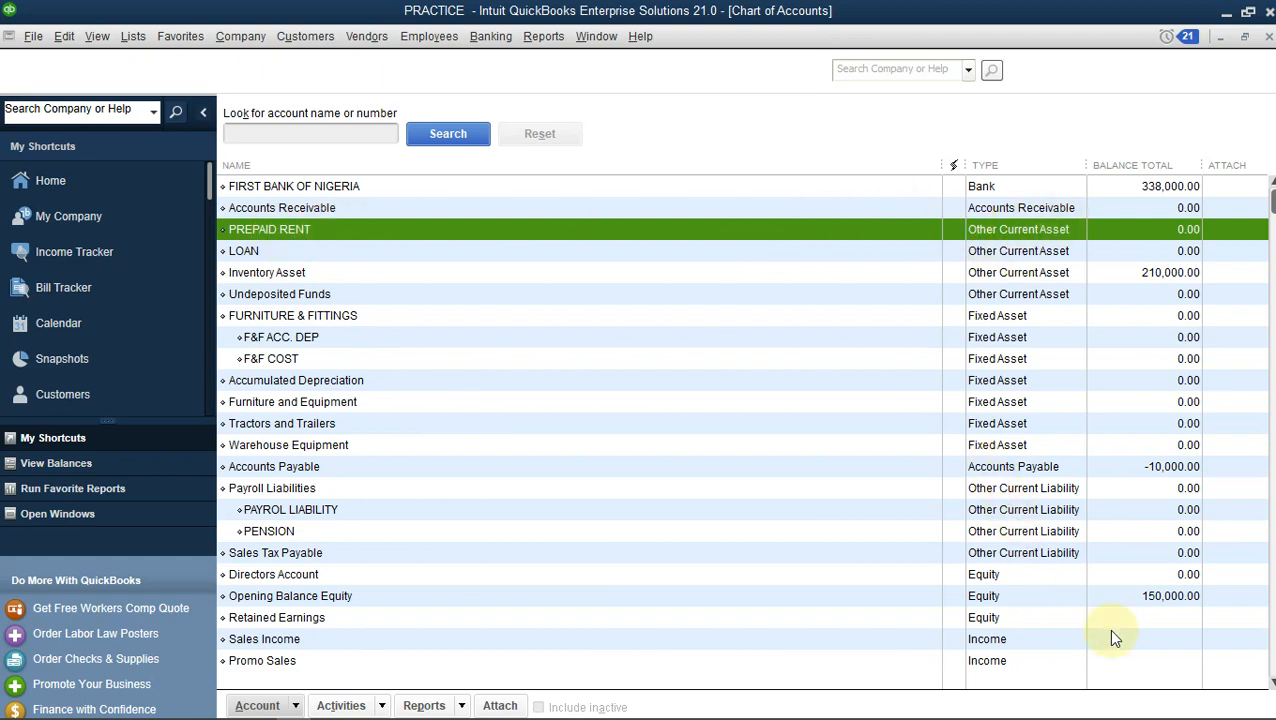
{"action": "left_click", "coordinate": [1273, 560]}
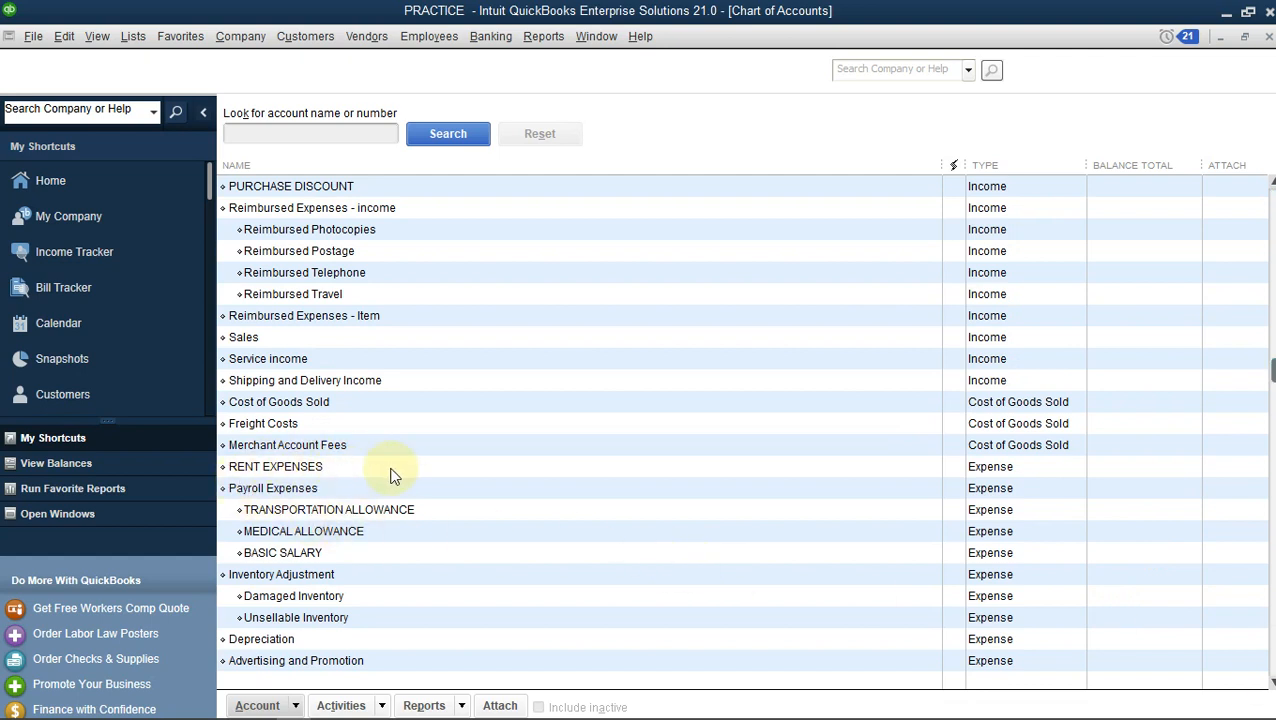
Start a new general journal entry, dismiss the numbering notice, and date the entry 12/01/2022
{"action": "left_click", "coordinate": [231, 42]}
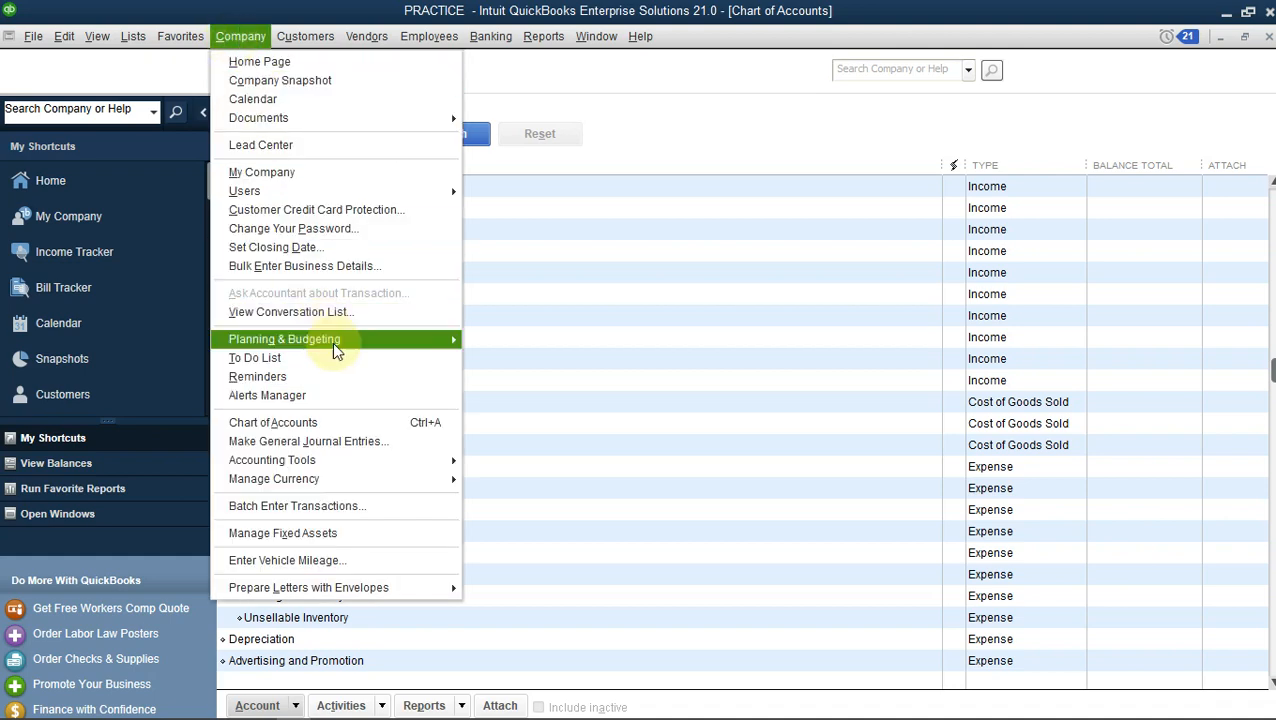
{"action": "left_click", "coordinate": [389, 447]}
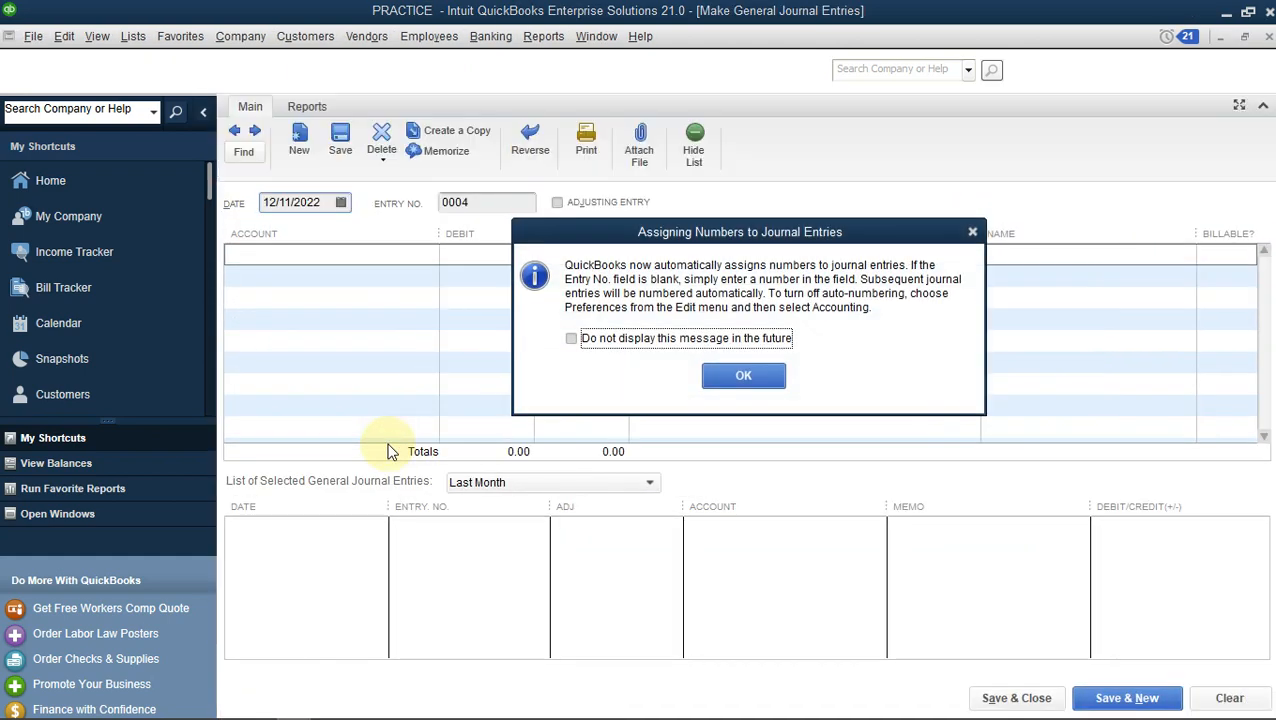
{"action": "left_click", "coordinate": [972, 232]}
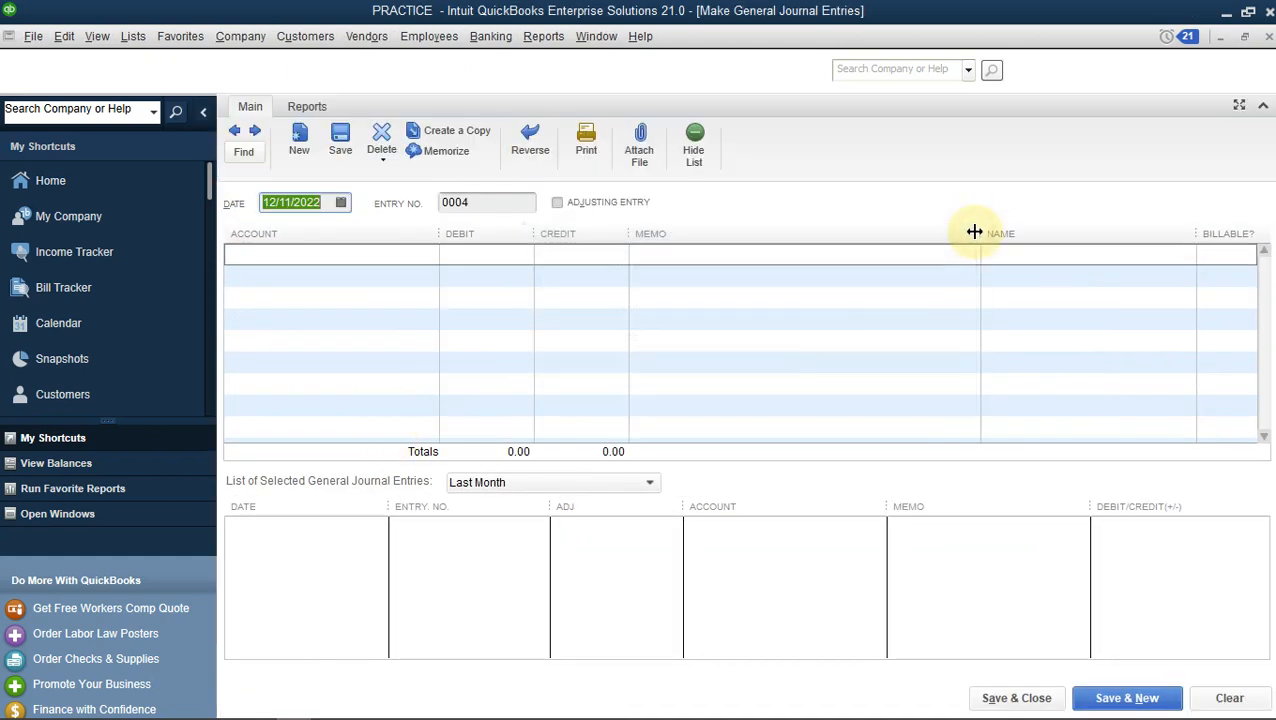
{"action": "left_click", "coordinate": [341, 203]}
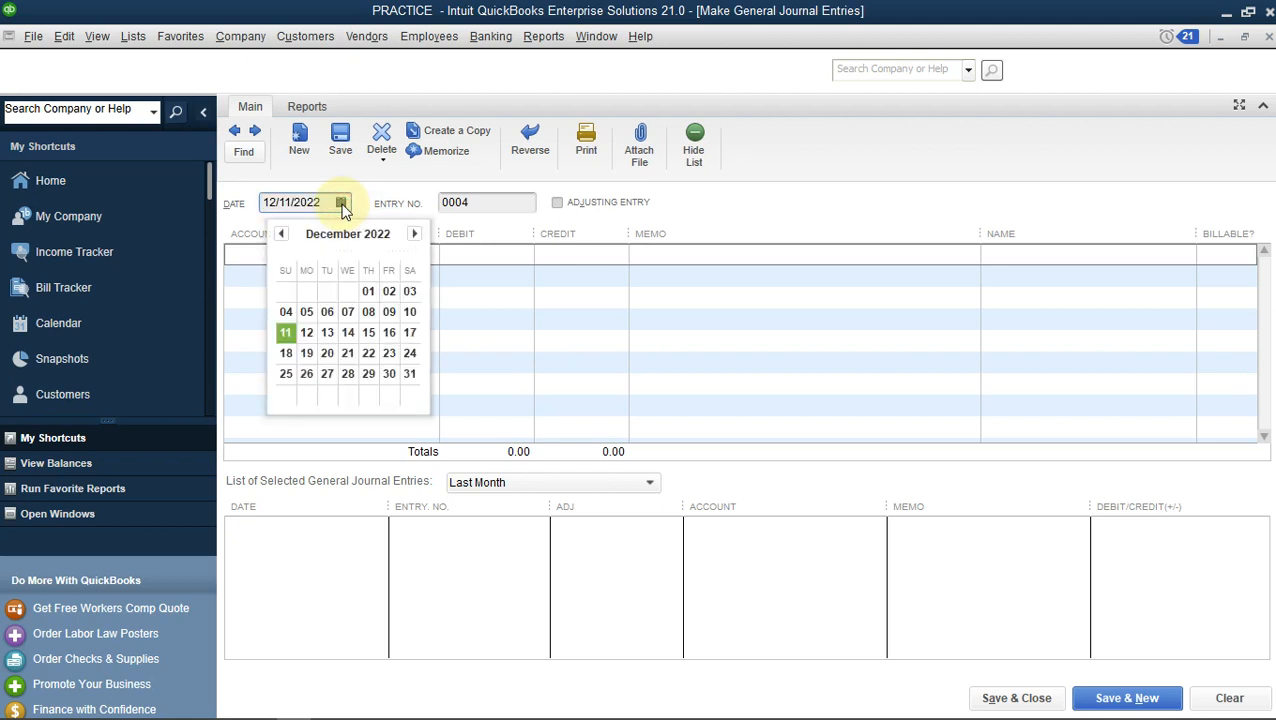
{"action": "left_click", "coordinate": [367, 292]}
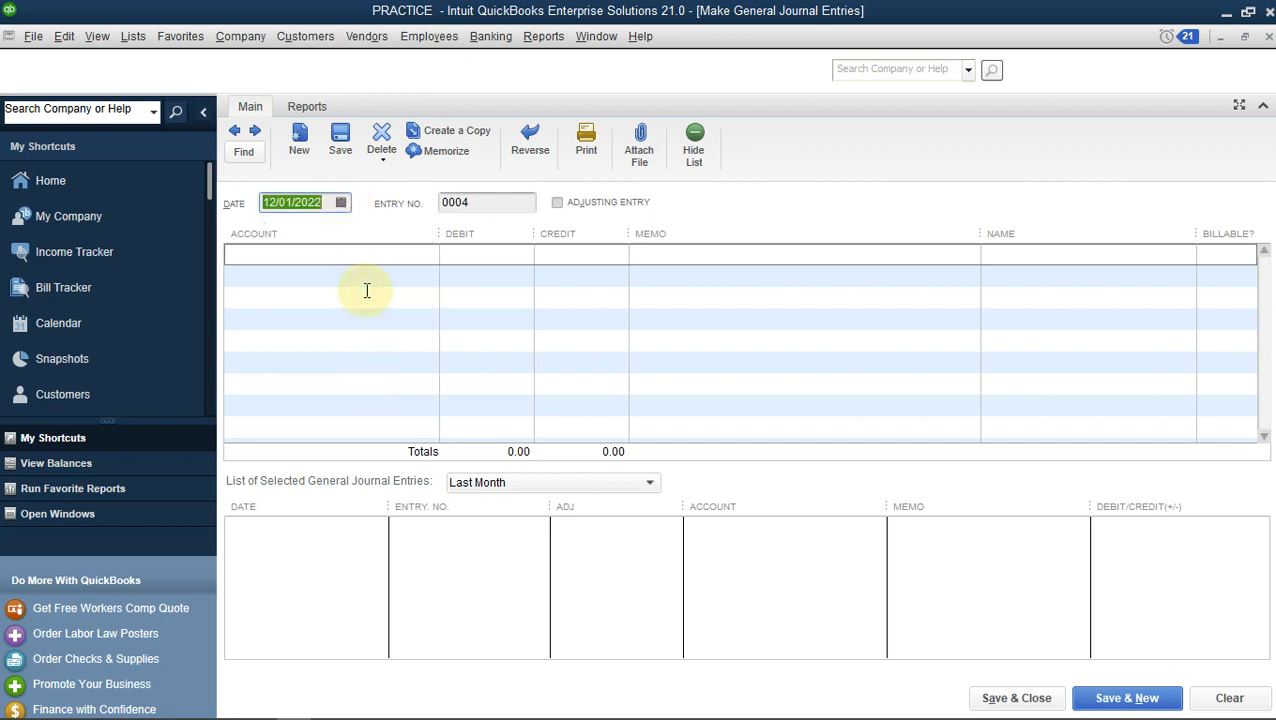
{"action": "left_click", "coordinate": [401, 252]}
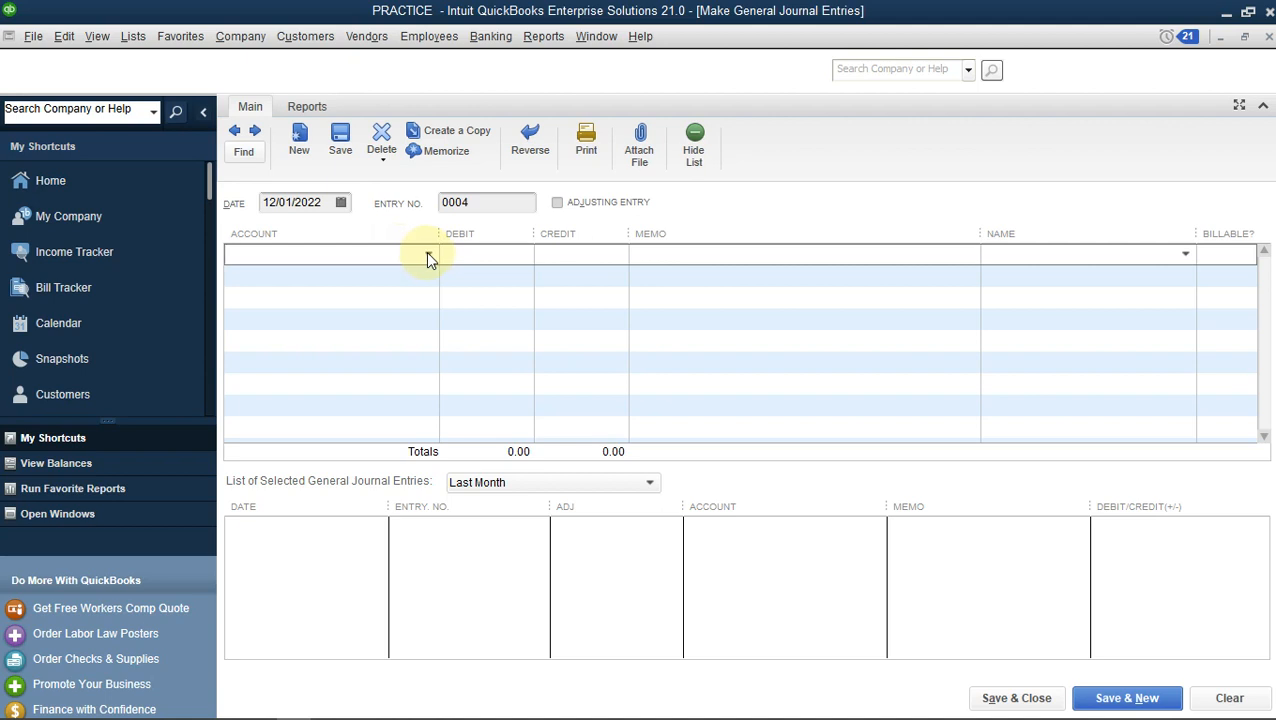
{"action": "left_click", "coordinate": [428, 256]}
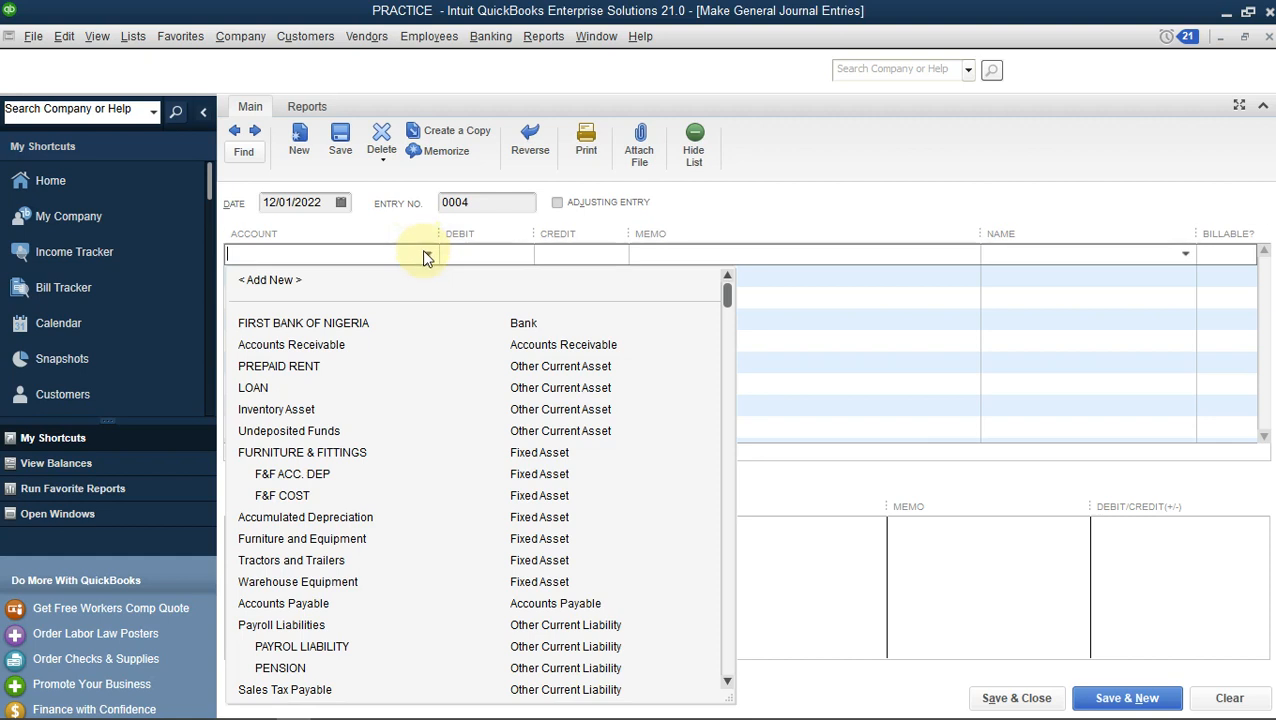
{"action": "left_click", "coordinate": [423, 251]}
{"action": "left_click", "coordinate": [406, 275]}
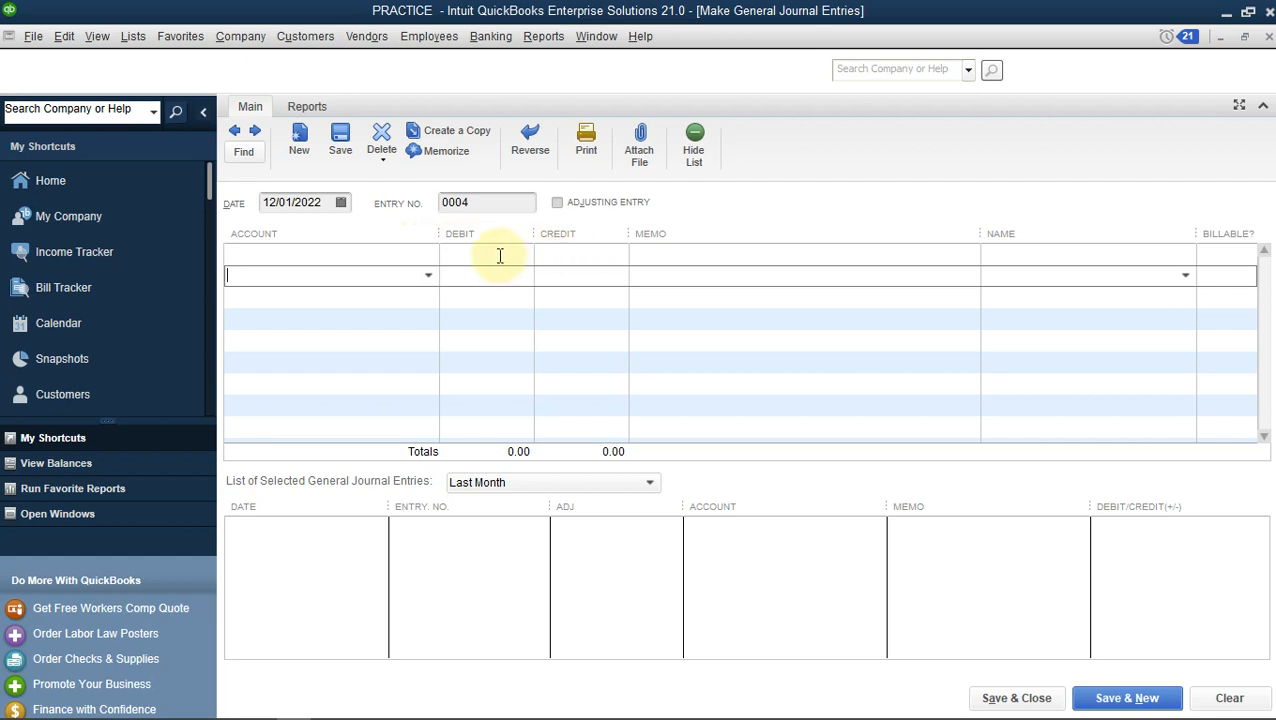
Enter PREPAID RENT as the first journal line's account with a debit of 120,000
{"action": "left_click", "coordinate": [412, 257]}
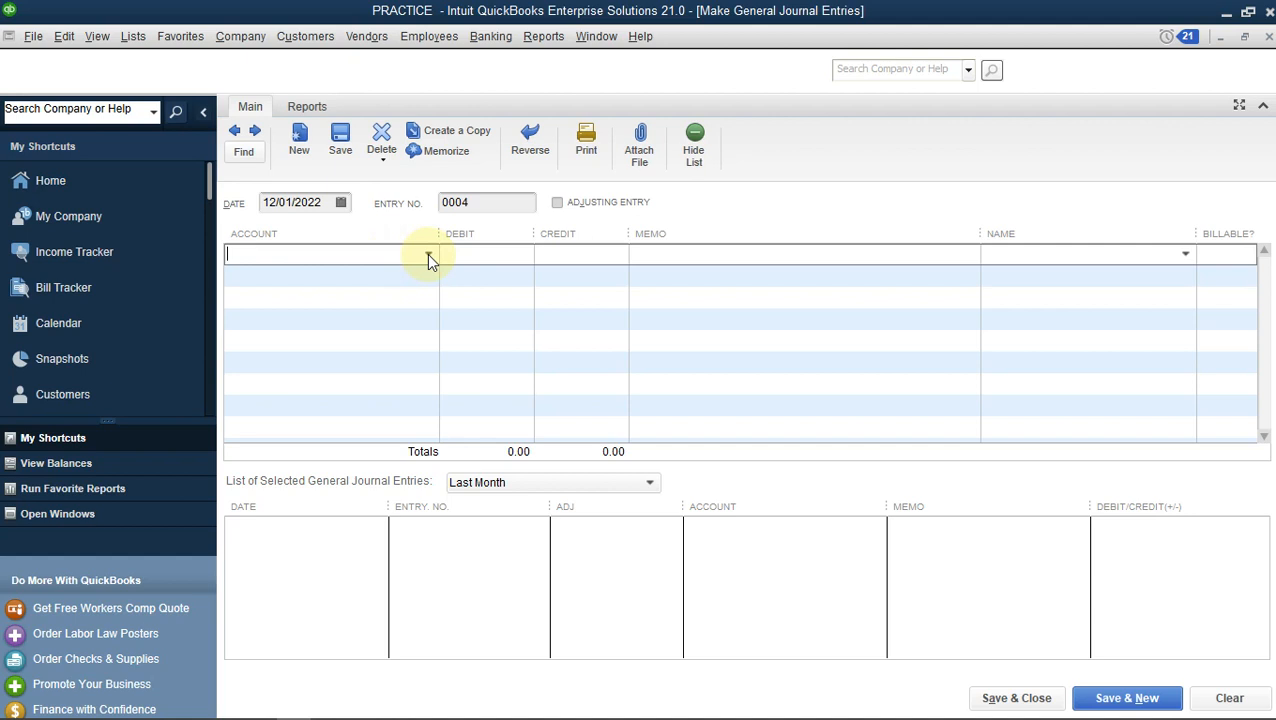
{"action": "left_click", "coordinate": [428, 255]}
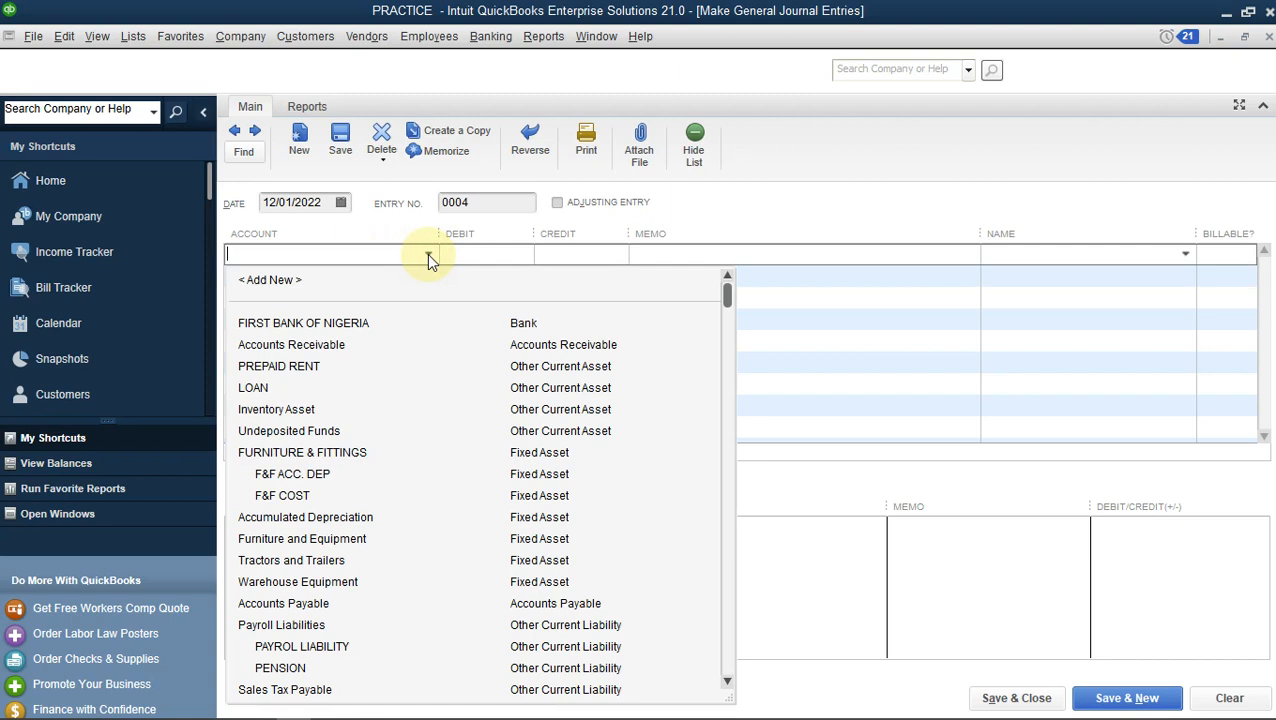
{"action": "type", "text": "PREPAID RENT"}
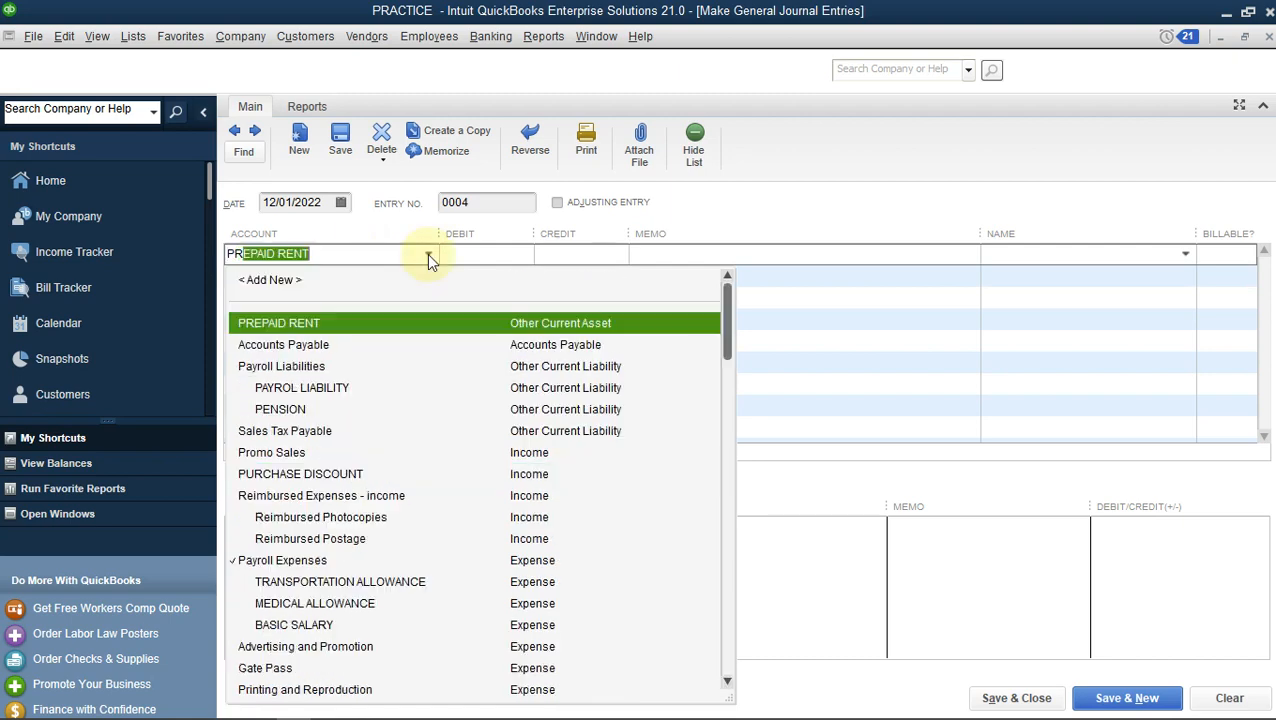
{"action": "left_click", "coordinate": [350, 323]}
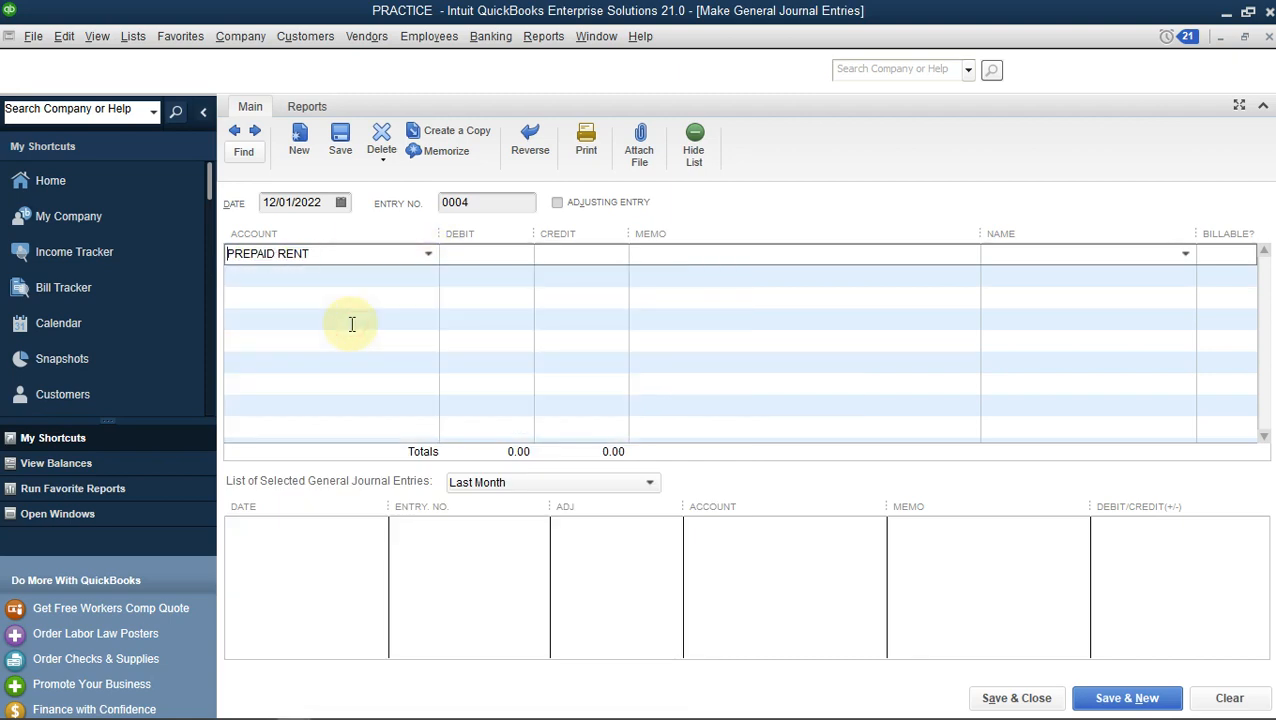
{"action": "left_click", "coordinate": [483, 253]}
{"action": "type", "text": "120000"}
Enter FIRST BANK OF NIGERIA as the second journal line's account with a credit of 120,000
{"action": "left_click", "coordinate": [553, 275]}
{"action": "left_click", "coordinate": [378, 278]}
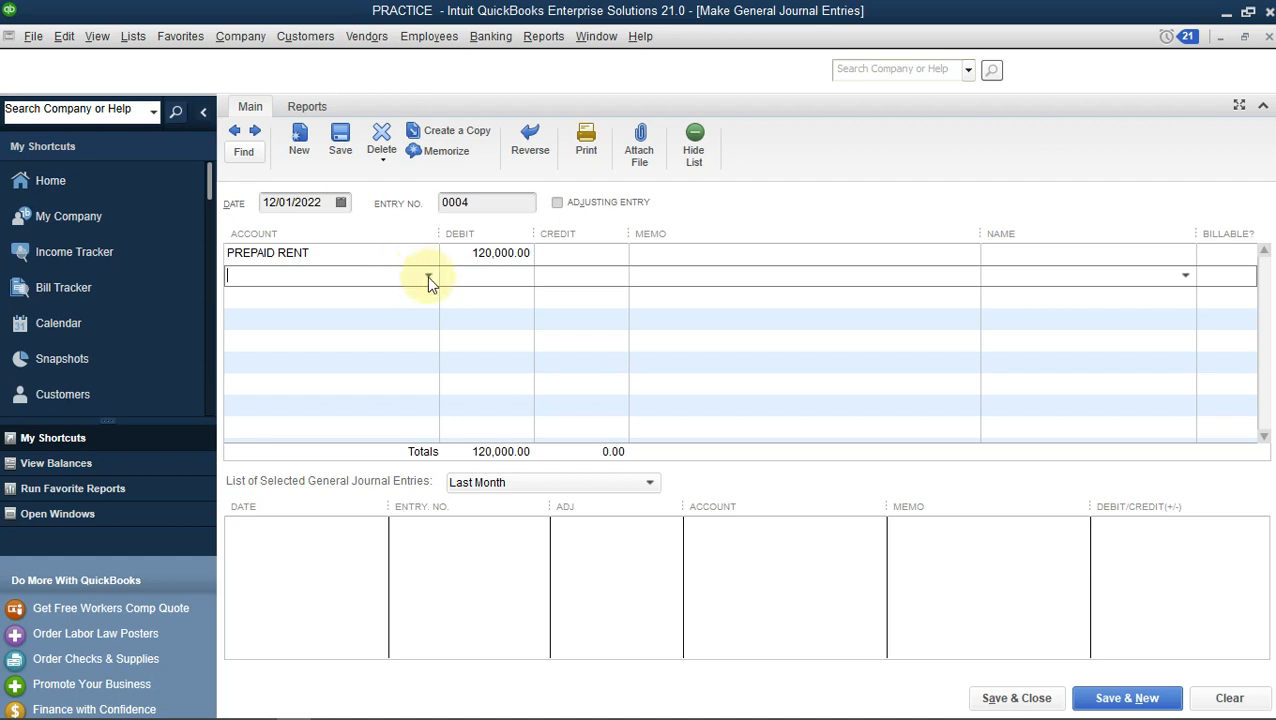
{"action": "left_click", "coordinate": [428, 276]}
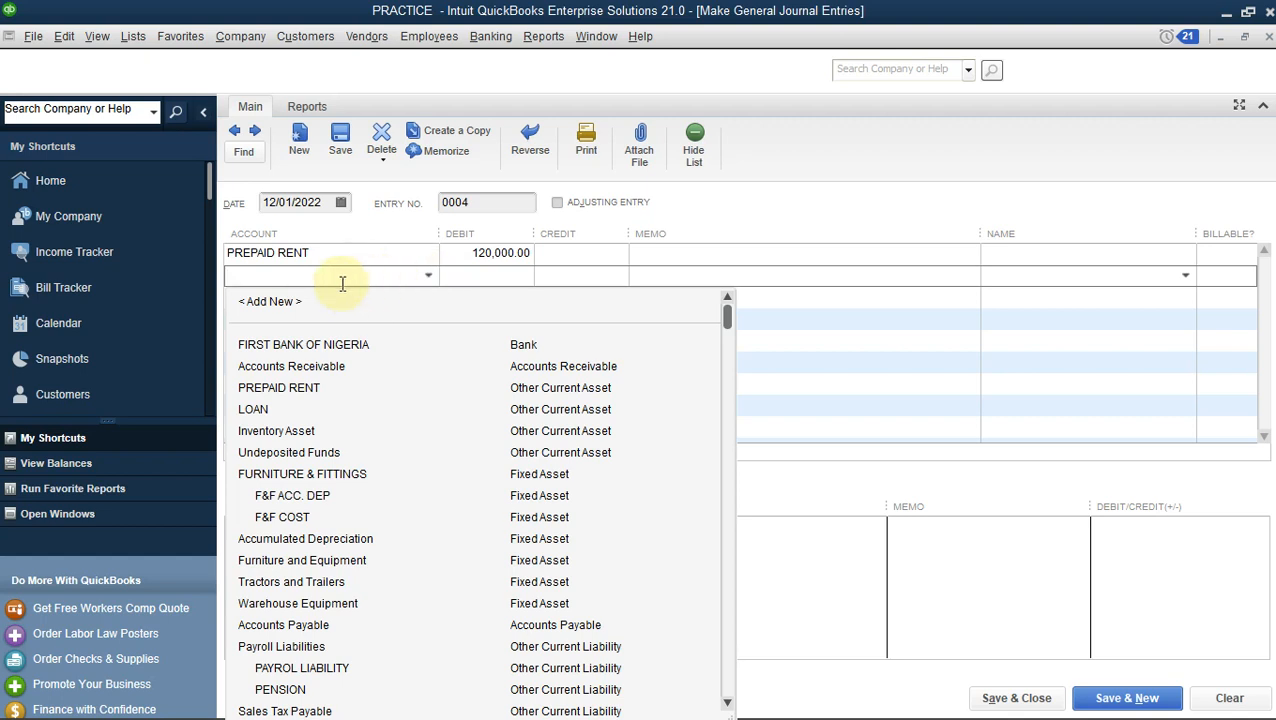
{"action": "type", "text": "Bank Service Charges"}
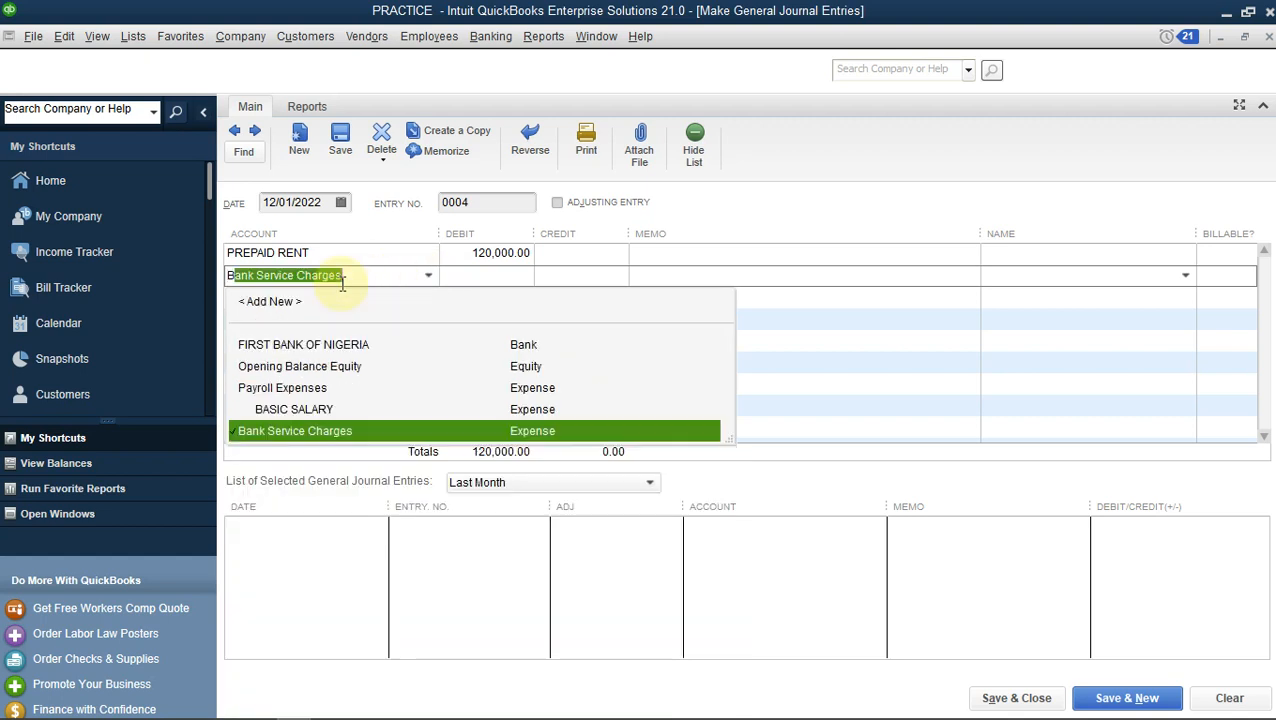
{"action": "left_click", "coordinate": [284, 346]}
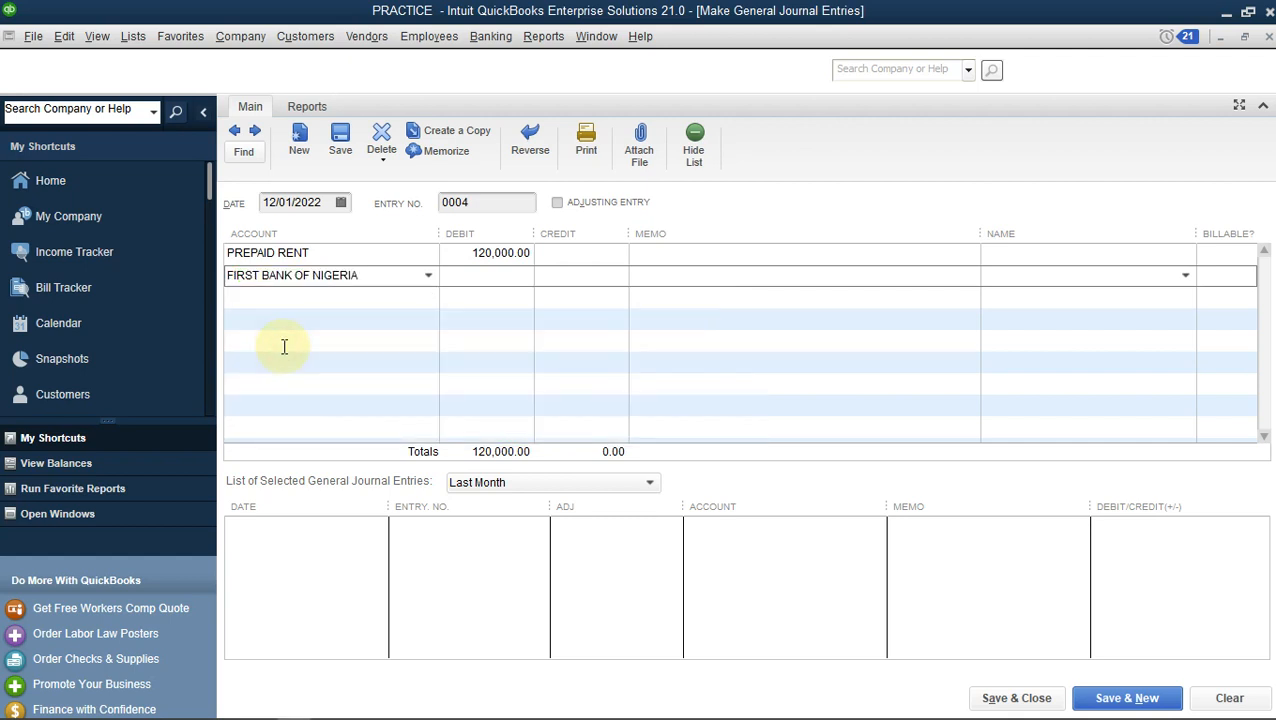
{"action": "left_click", "coordinate": [575, 276]}
{"action": "type", "text": "120000"}
Enter the memo "PREPAID RENT FOR THE PERIOD 1/12/2022 - 30/11/2023" on the PREPAID RENT line
{"action": "left_click", "coordinate": [718, 257]}
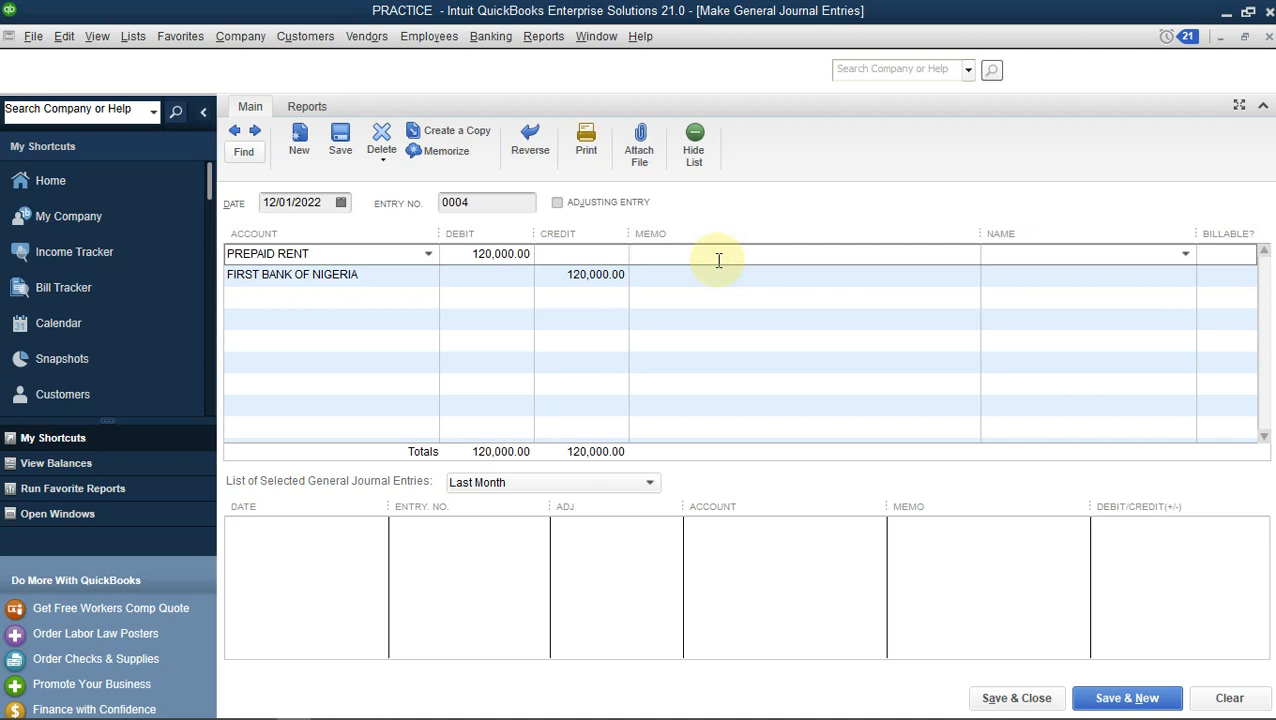
{"action": "type", "text": "PRE"}
{"action": "type", "text": "PAID "}
{"action": "type", "text": "EXPE"}
{"action": "key", "text": "BackSpace"}
{"action": "key", "text": "BackSpace"}
{"action": "key", "text": "BackSpace"}
{"action": "key", "text": "BackSpace"}
{"action": "type", "text": "NT FOR THE PERIO"}
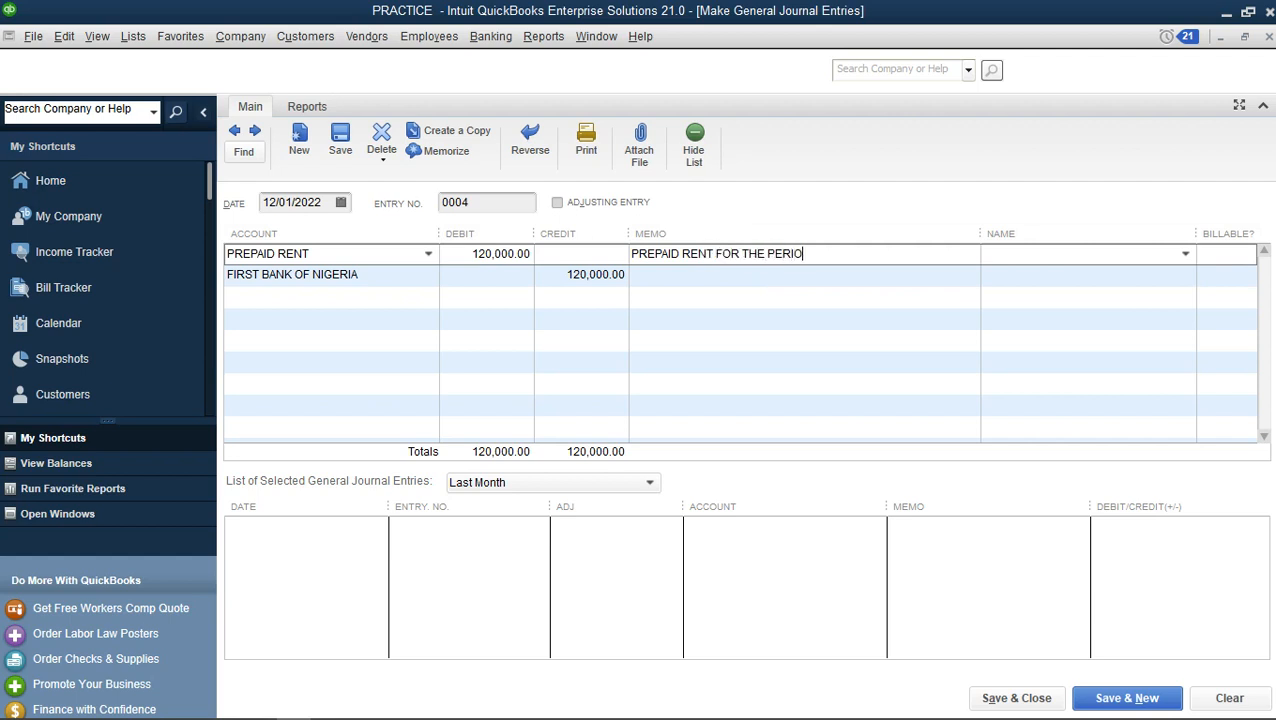
{"action": "type", "text": "D "}
{"action": "type", "text": "1/12/2022 - 30/11"}
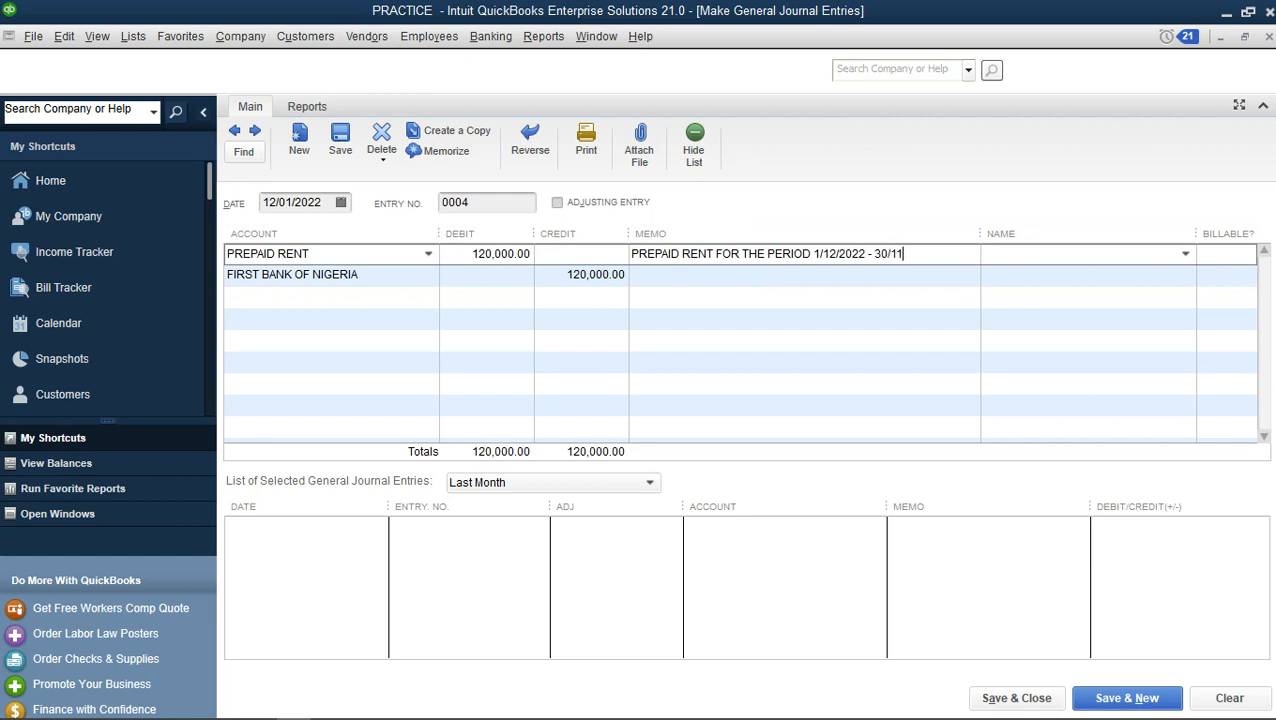
{"action": "type", "text": "/2023"}
Copy the PREPAID RENT line's memo to the FIRST BANK OF NIGERIA line
{"action": "left_click_drag", "start_coordinate": [950, 257], "coordinate": [606, 274]}
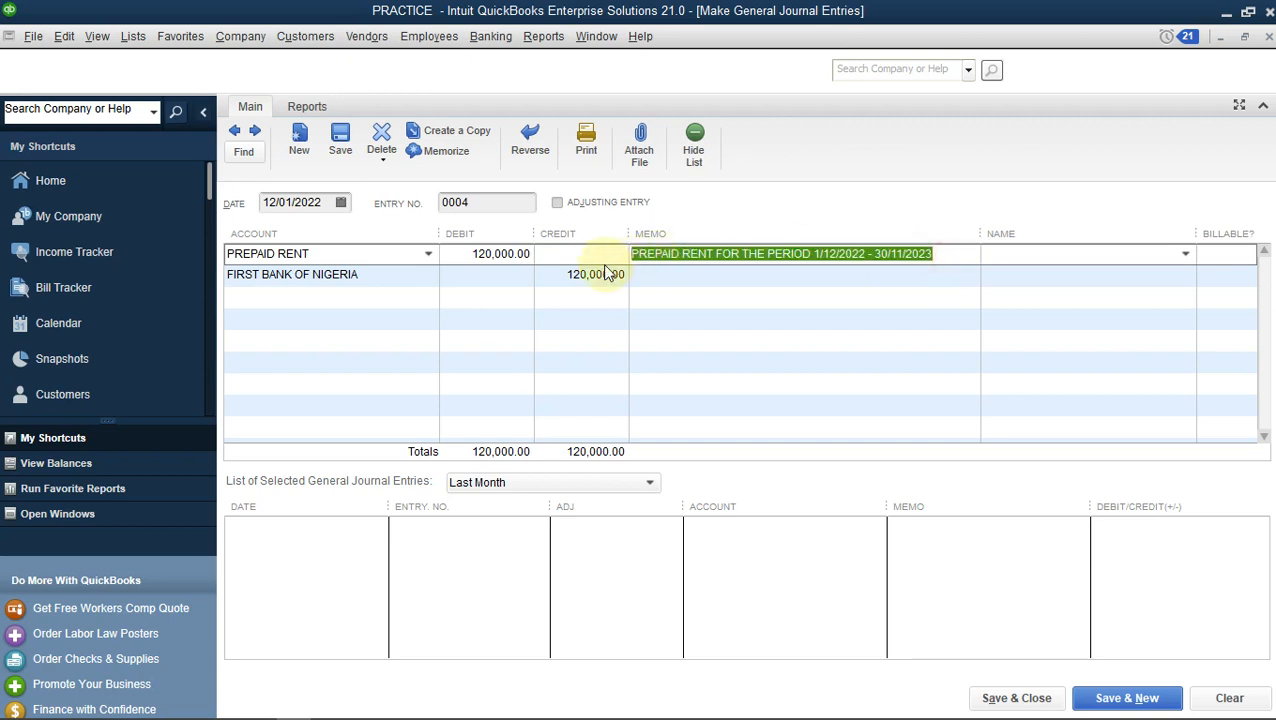
{"action": "left_click", "coordinate": [672, 285]}
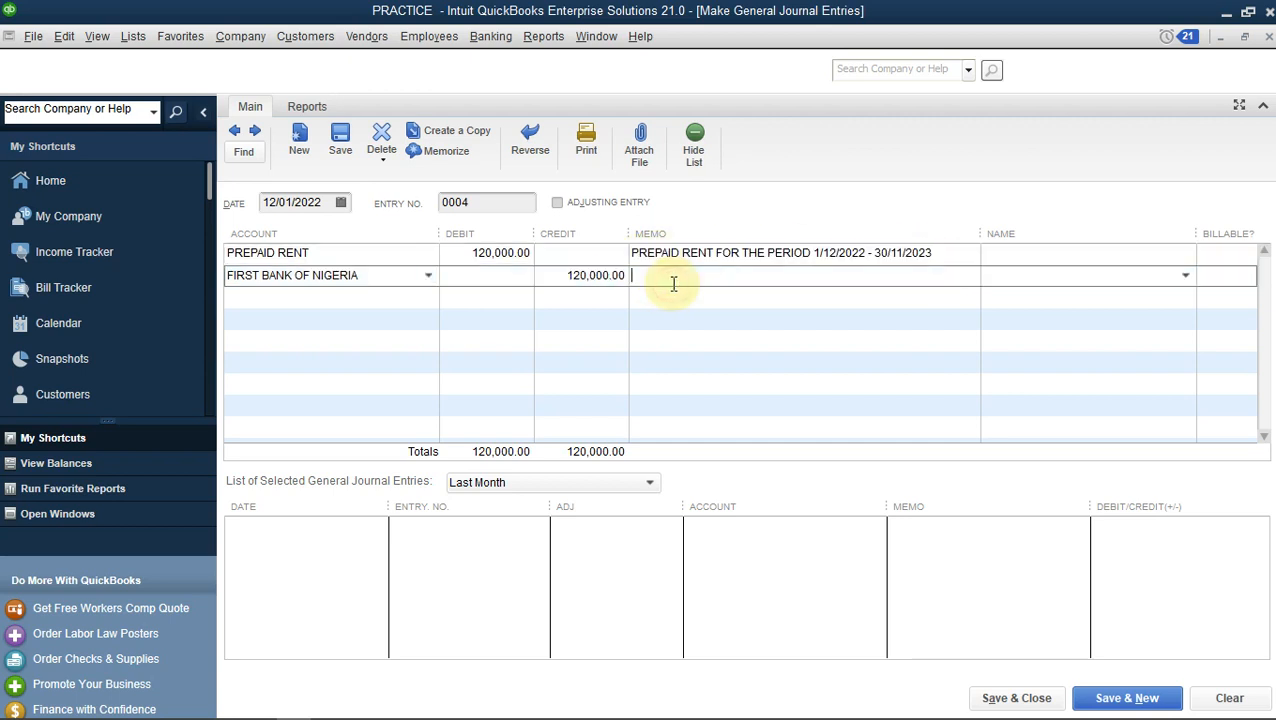
{"action": "left_click", "coordinate": [1080, 253]}
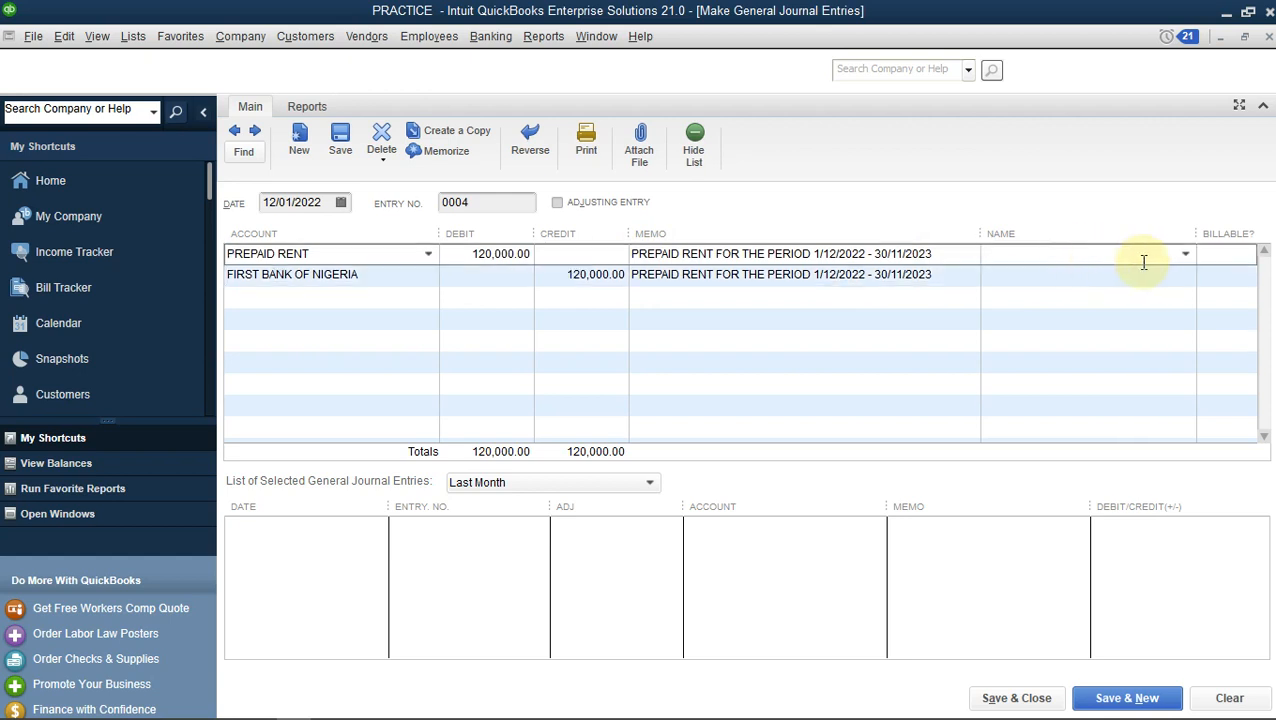
Add a new vendor called REAL ESTATE and assign it as the name on the PREPAID RENT line
{"action": "left_click", "coordinate": [1186, 255]}
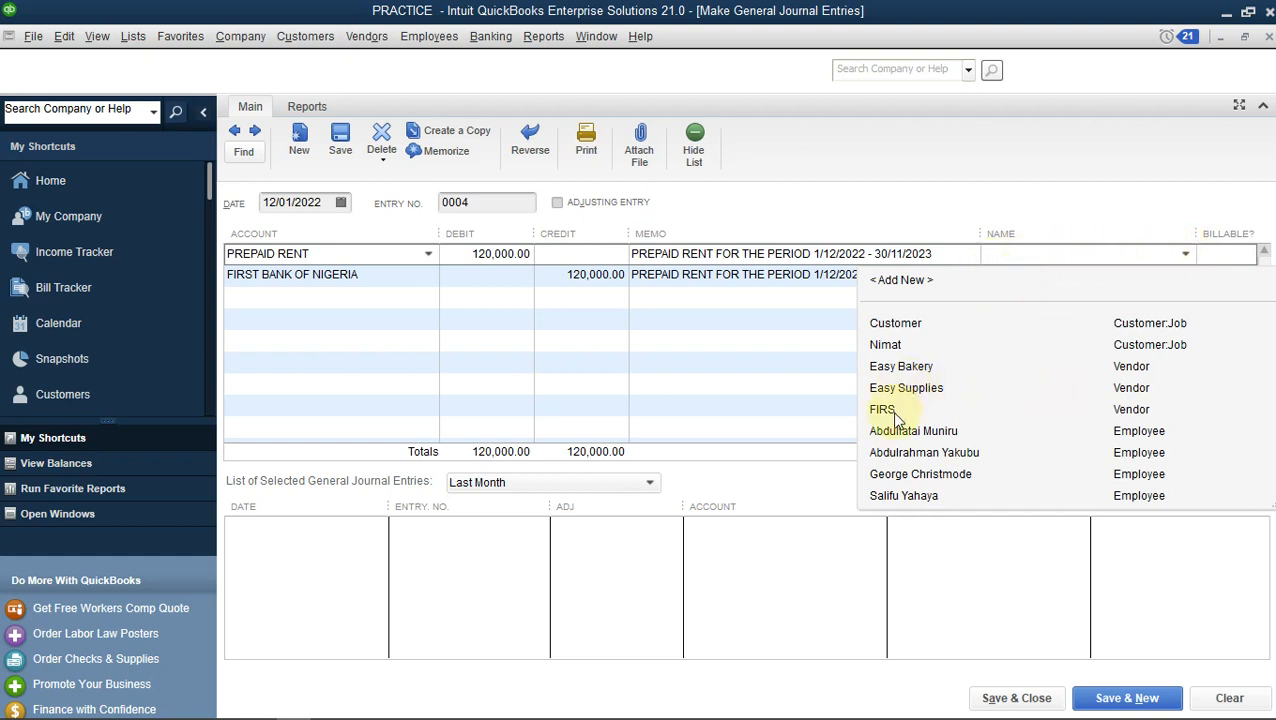
{"action": "left_click", "coordinate": [905, 281]}
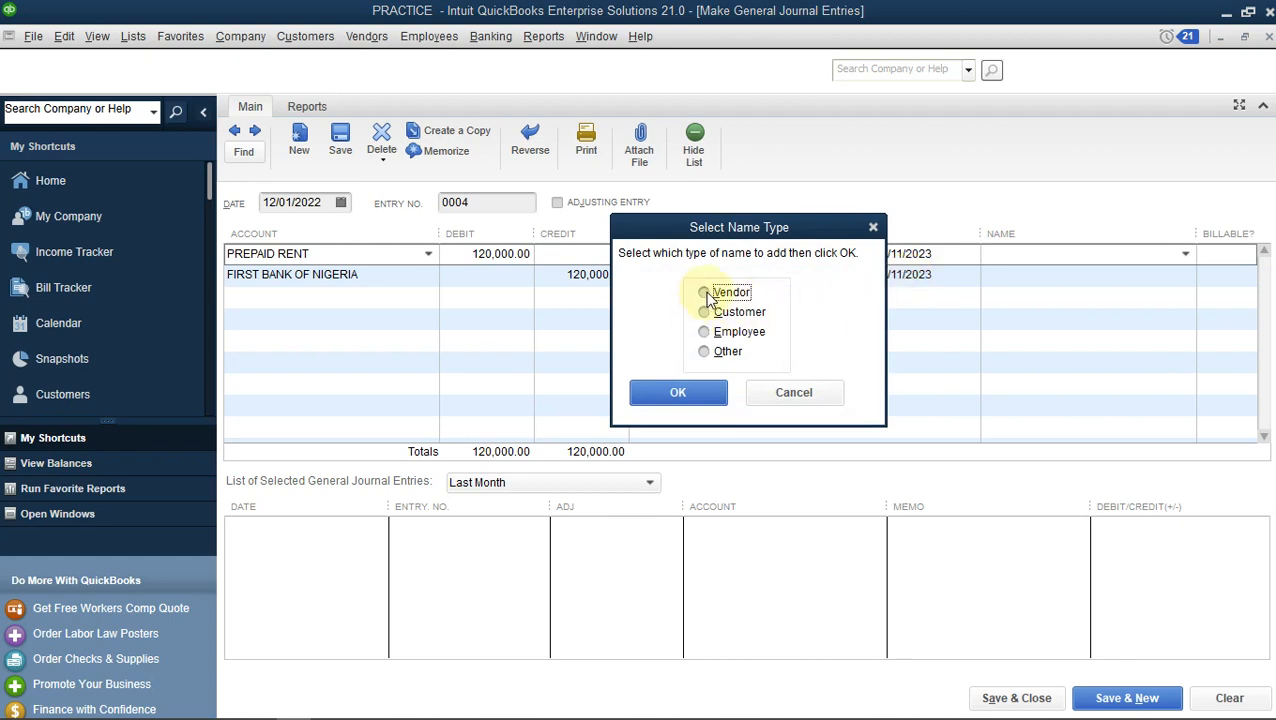
{"action": "left_click", "coordinate": [704, 292]}
{"action": "left_click", "coordinate": [690, 392]}
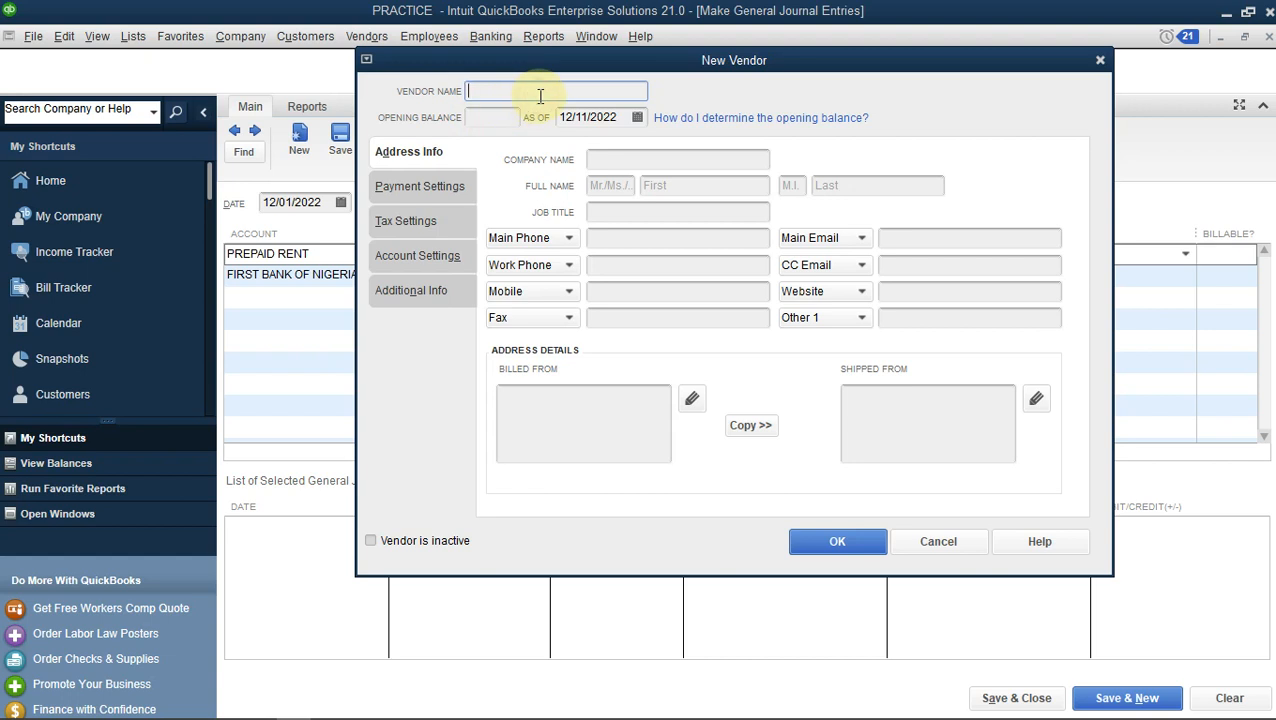
{"action": "type", "text": "REAL ESTATE"}
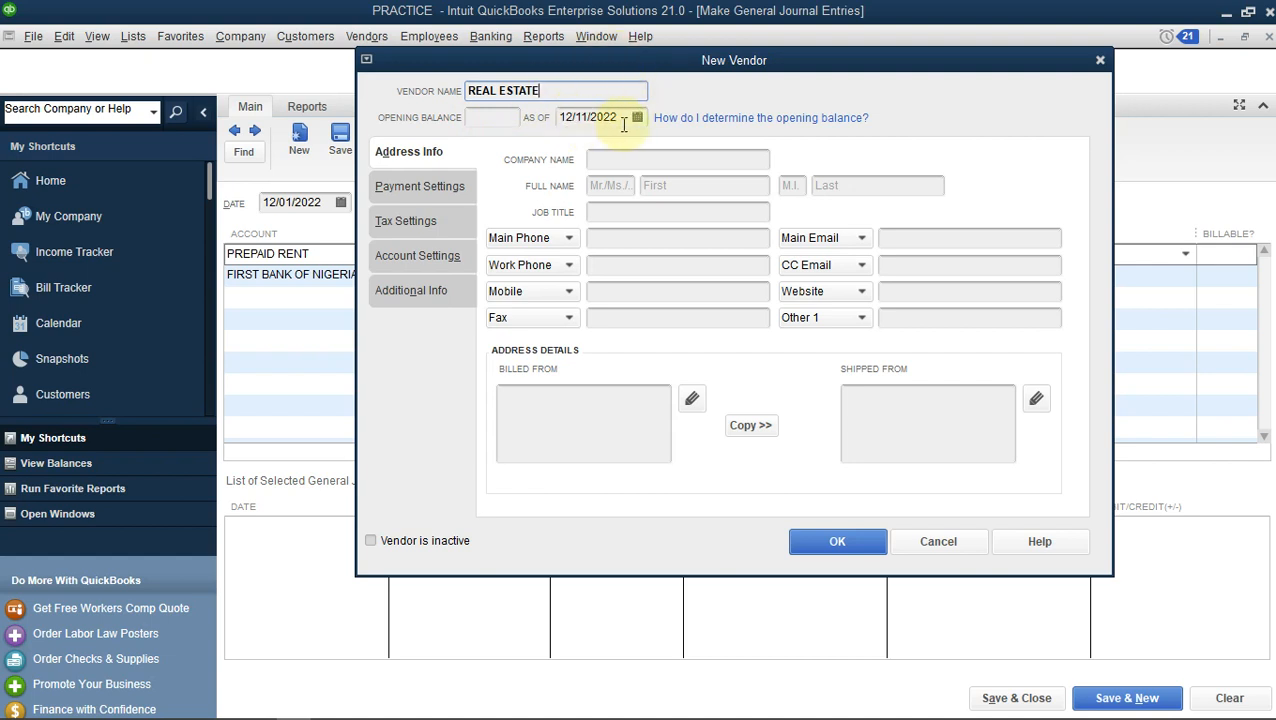
{"action": "left_click", "coordinate": [835, 540]}
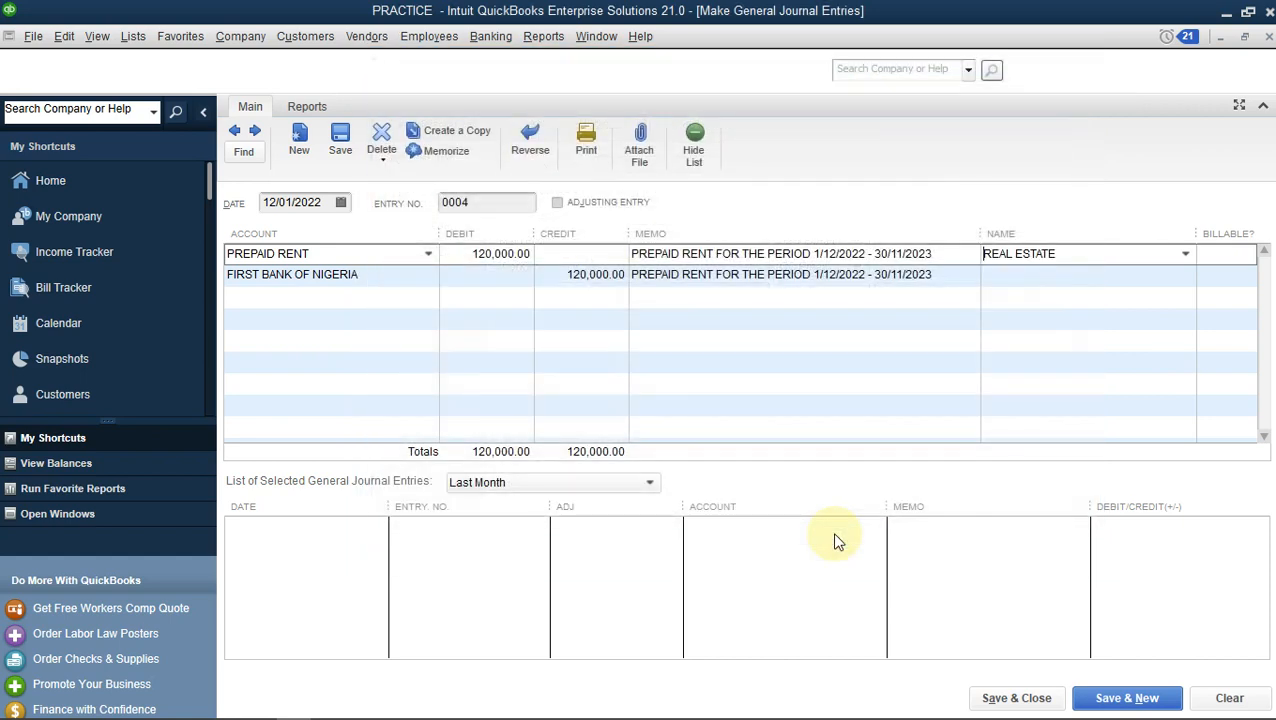
Assign REAL ESTATE as the name on the FIRST BANK OF NIGERIA line
{"action": "left_click", "coordinate": [1055, 277]}
{"action": "type", "text": "REAL ESTATE"}
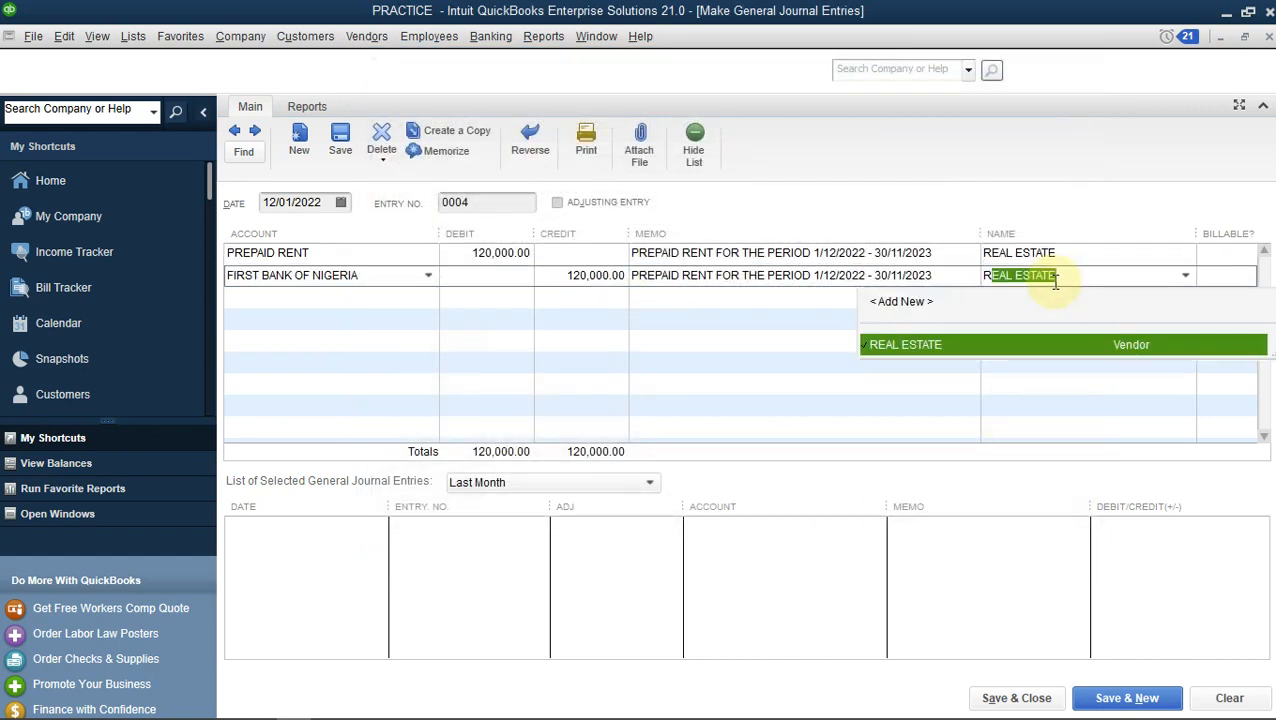
{"action": "key", "text": "Tab"}
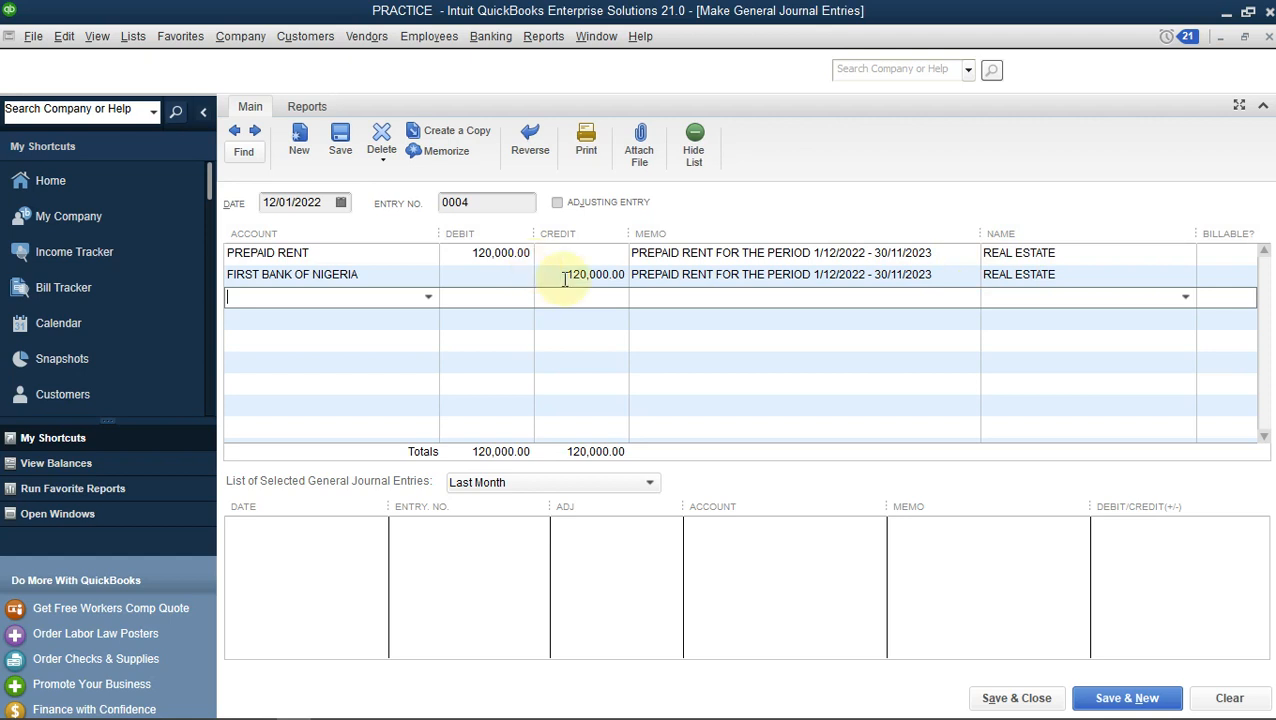
Set the journal entry number to 0022, then save and close the entry
{"action": "left_click", "coordinate": [489, 200]}
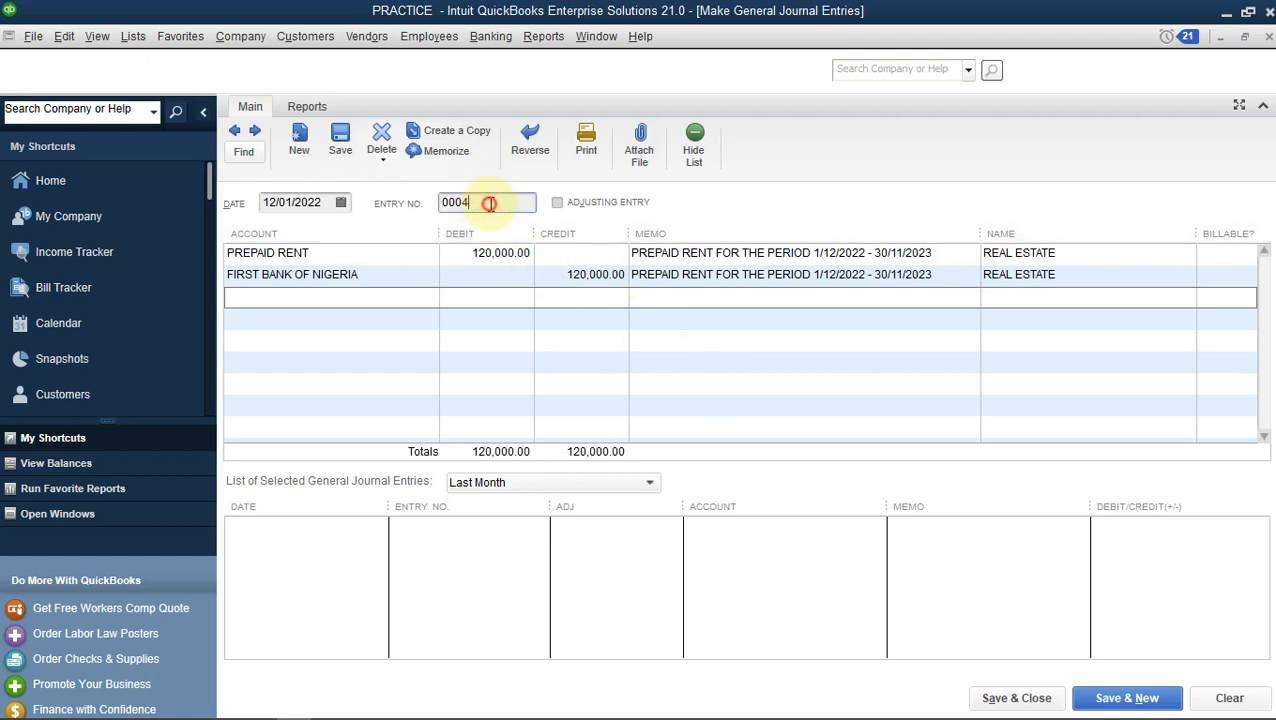
{"action": "key", "text": "BackSpace"}
{"action": "key", "text": "BackSpace"}
{"action": "key", "text": "BackSpace"}
{"action": "key", "text": "BackSpace"}
{"action": "type", "text": "V"}
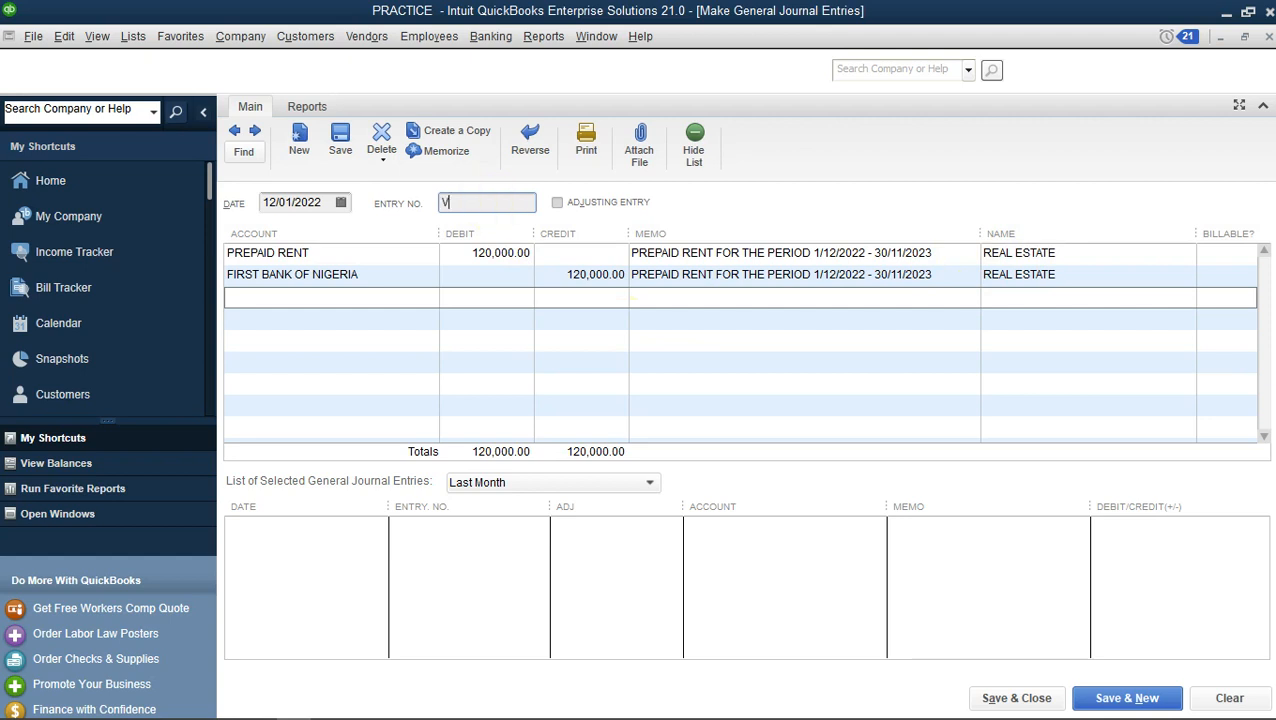
{"action": "key", "text": "BackSpace"}
{"action": "type", "text": "0022"}
{"action": "left_click", "coordinate": [1040, 690]}
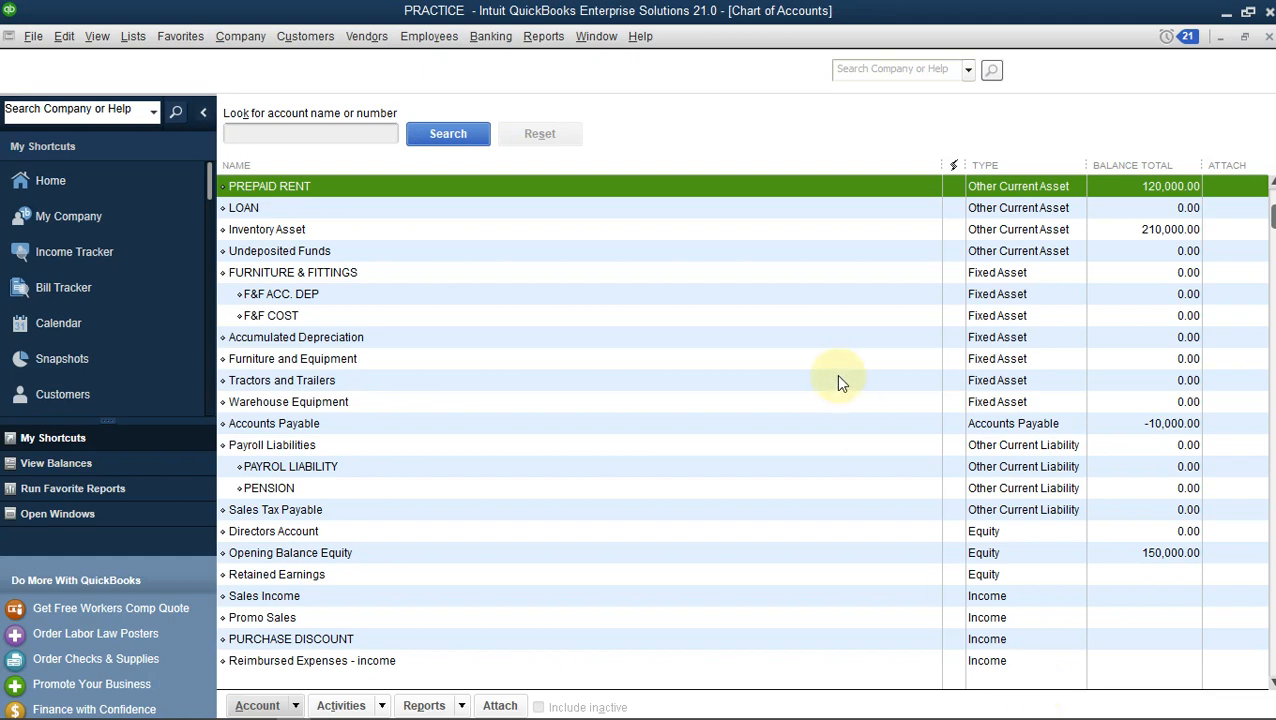
Run the Balance Sheet Standard report as of 12/11/2022 and check the prepaid rent and bank balances
{"action": "left_click", "coordinate": [548, 40]}
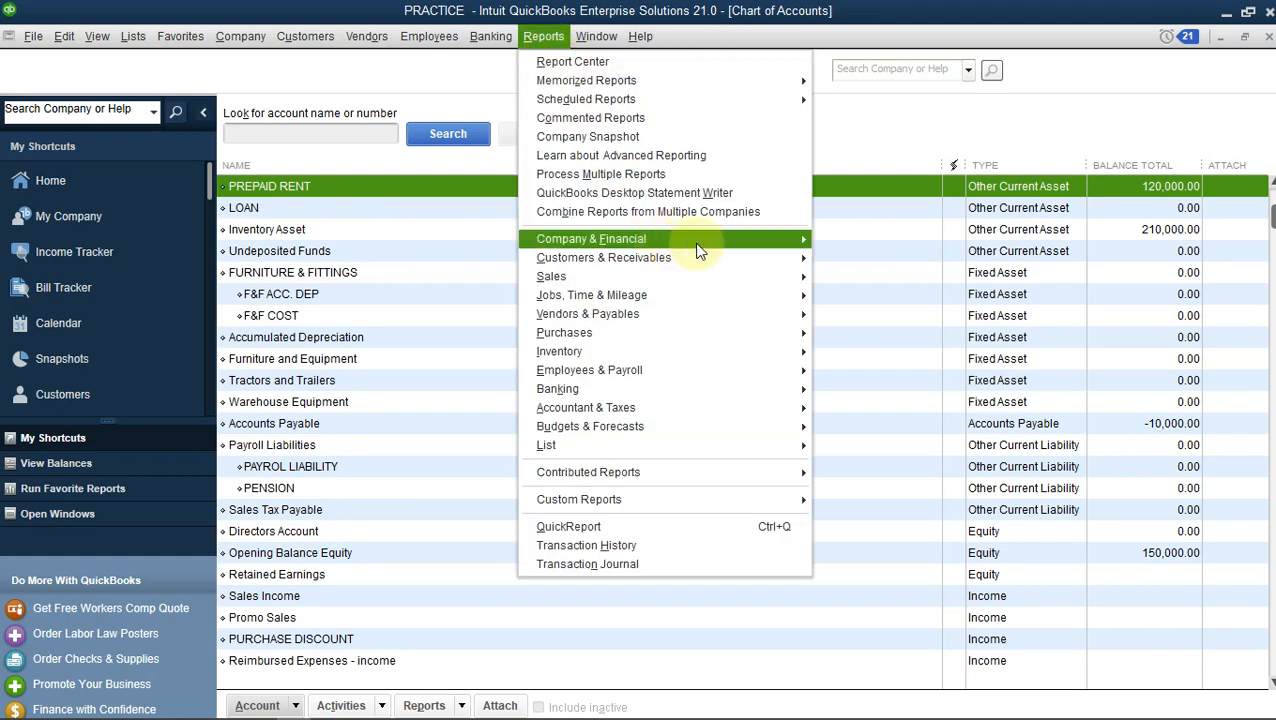
{"action": "mouse_move", "coordinate": [731, 242]}
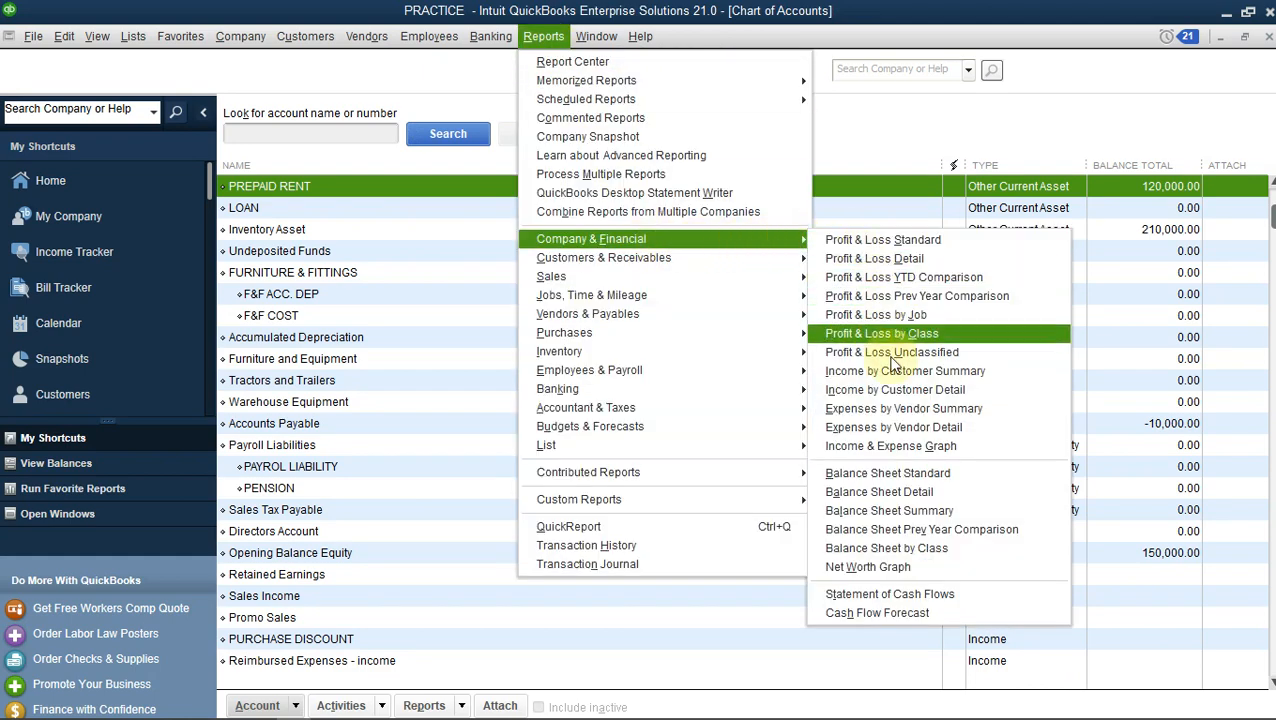
{"action": "left_click", "coordinate": [921, 473]}
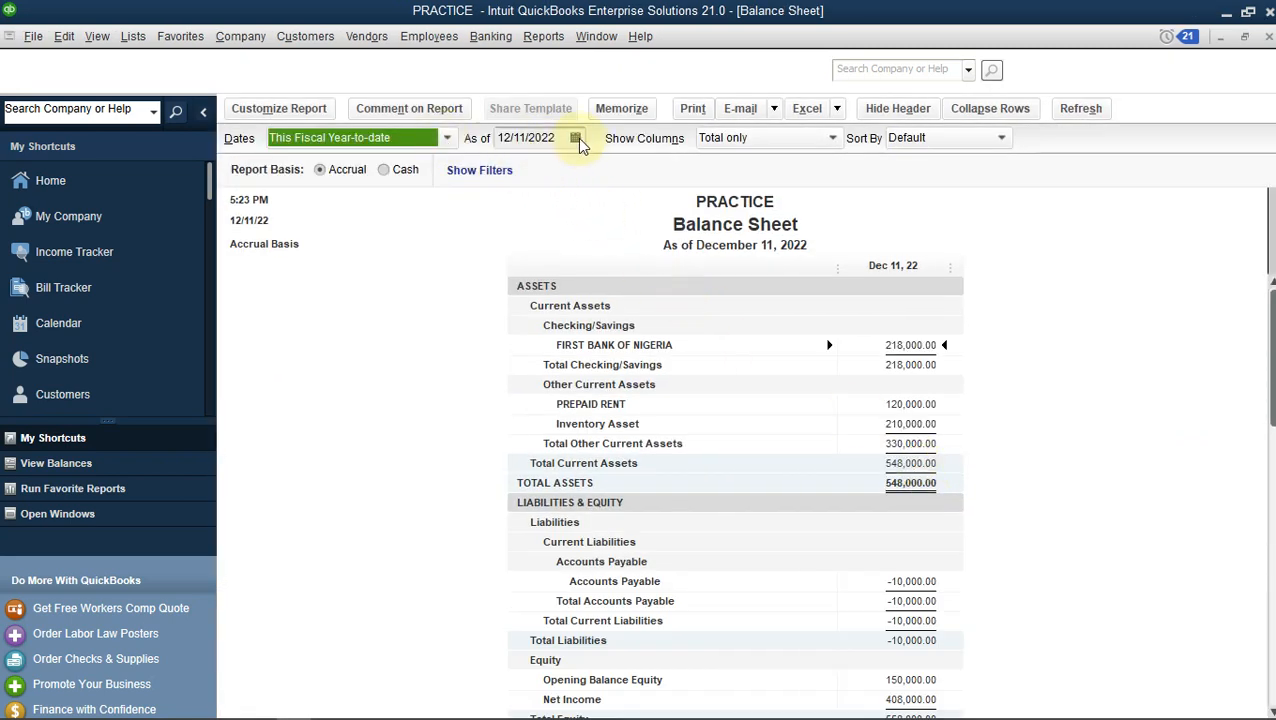
{"action": "left_click", "coordinate": [575, 140]}
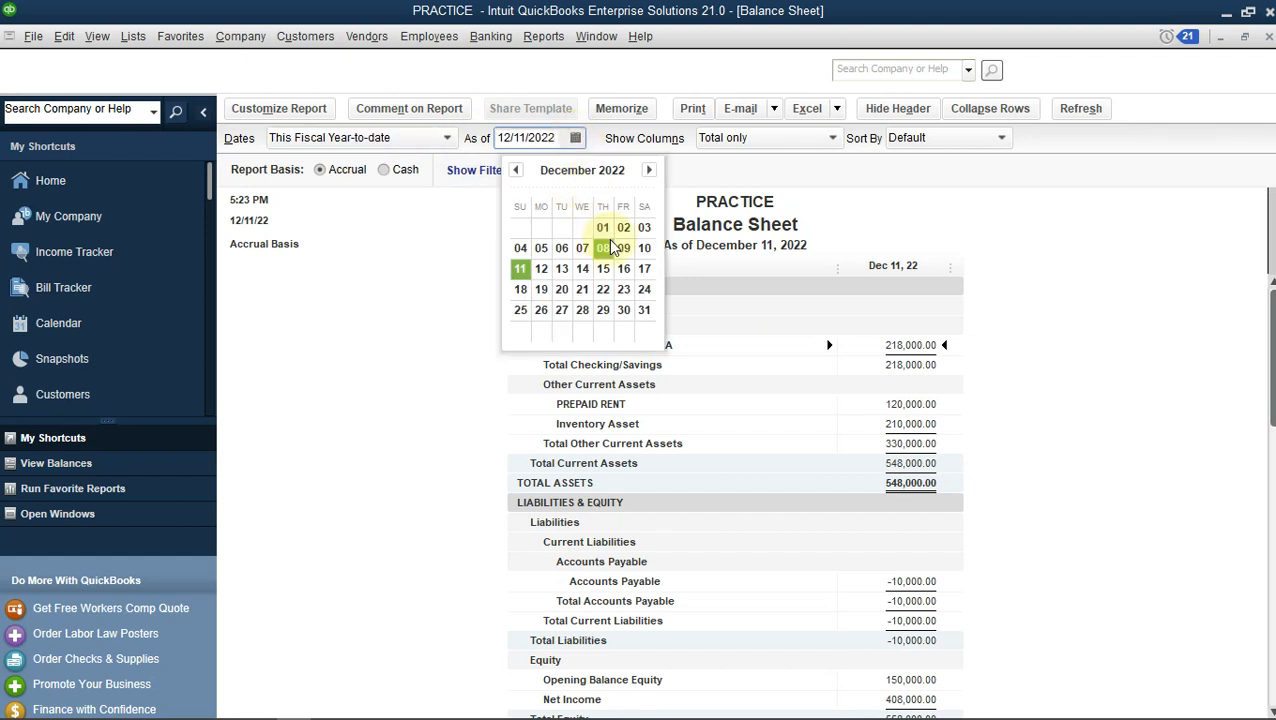
{"action": "left_click", "coordinate": [520, 271]}
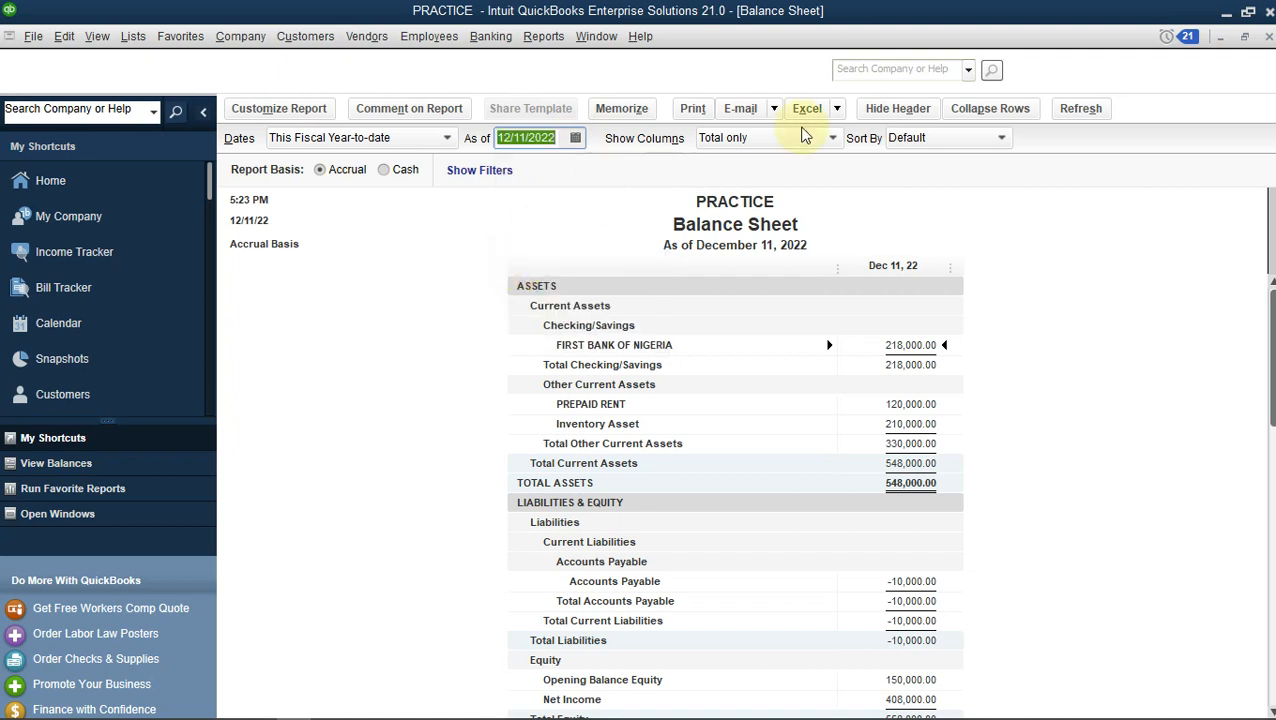
{"action": "left_click", "coordinate": [1082, 112]}
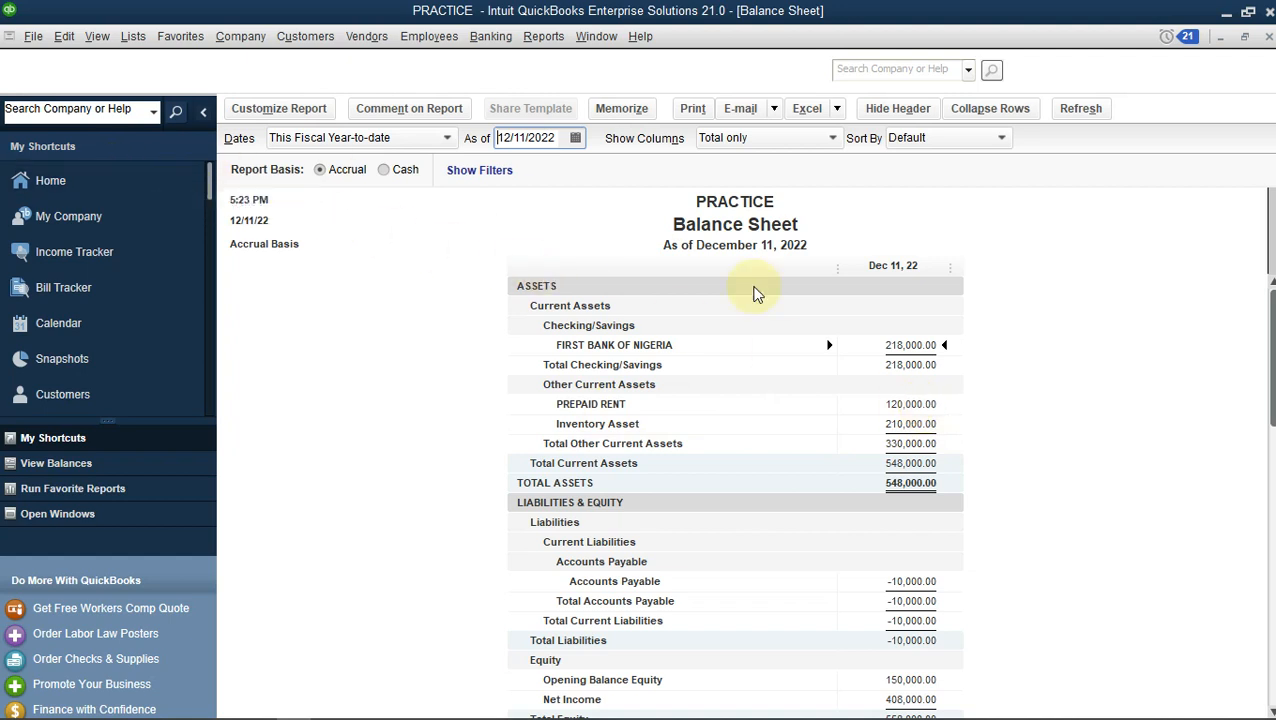
Run the Profit & Loss Standard report and refresh it to check for rent expense
{"action": "left_click", "coordinate": [543, 36]}
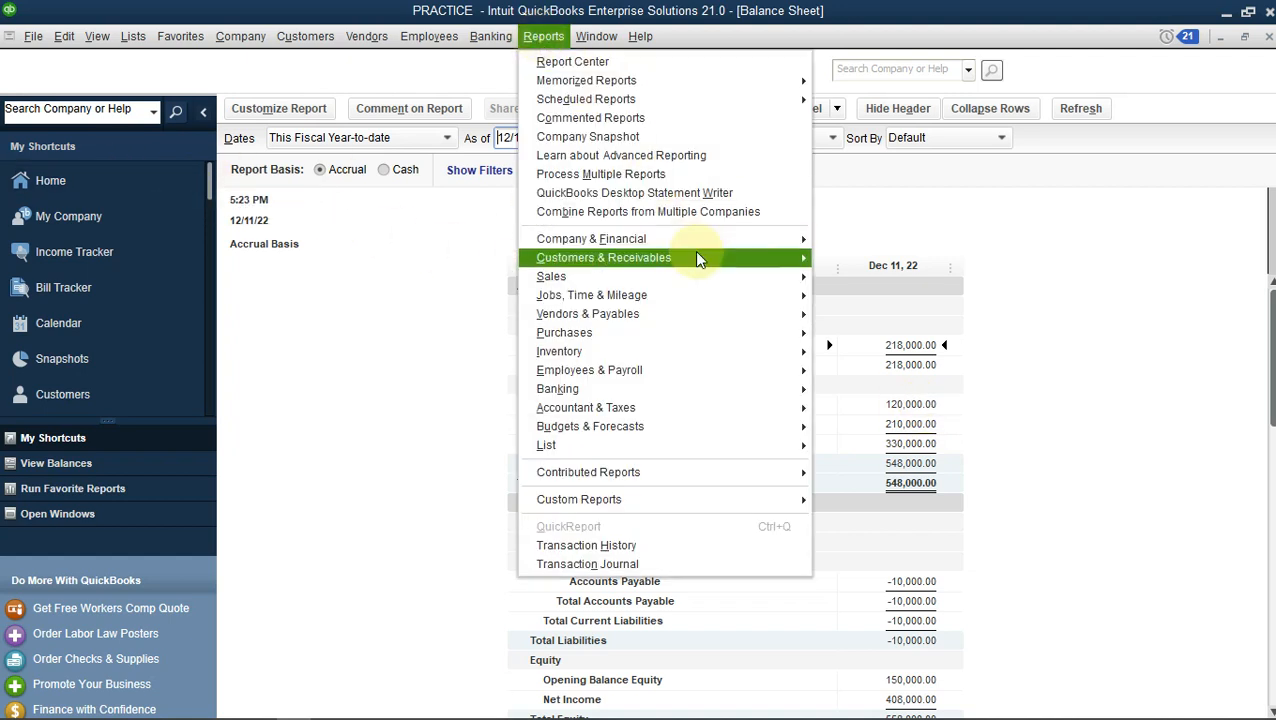
{"action": "mouse_move", "coordinate": [761, 238]}
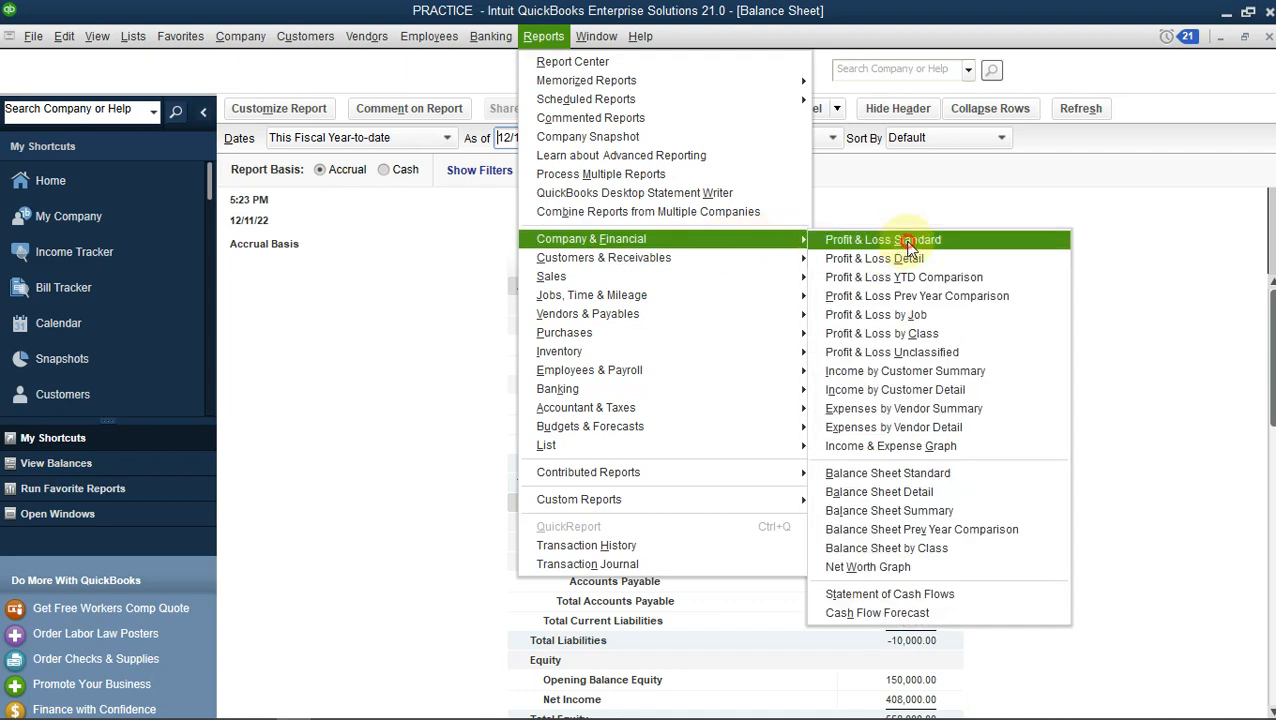
{"action": "left_click", "coordinate": [910, 245]}
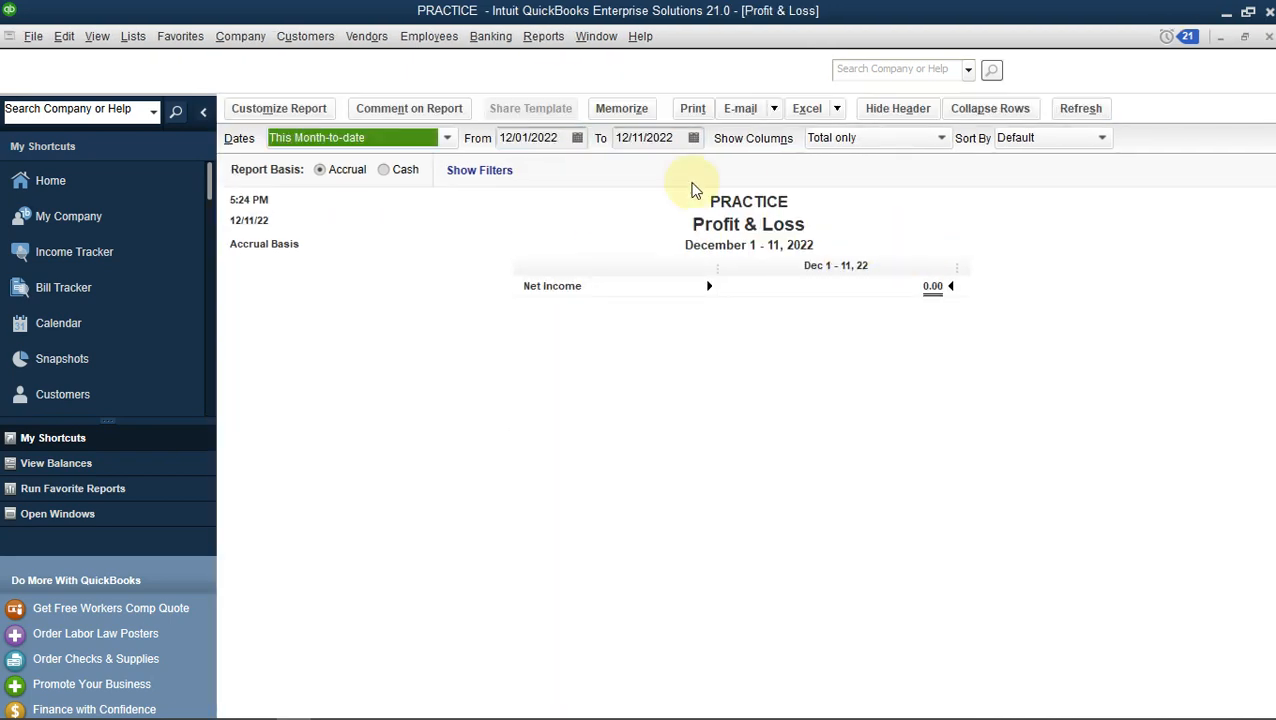
{"action": "left_click", "coordinate": [1058, 114]}
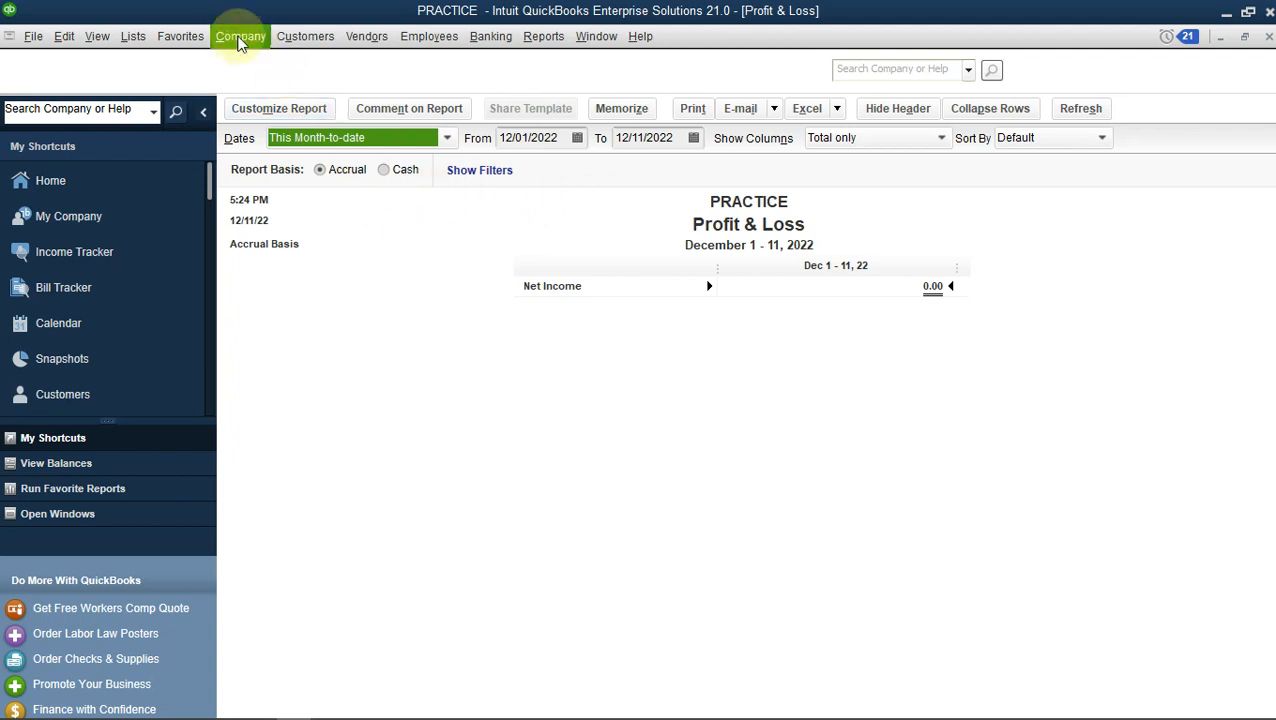
Start a new general journal entry, dismiss the auto-numbering notice, and date the entry 01/01/2023
{"action": "left_click", "coordinate": [240, 40]}
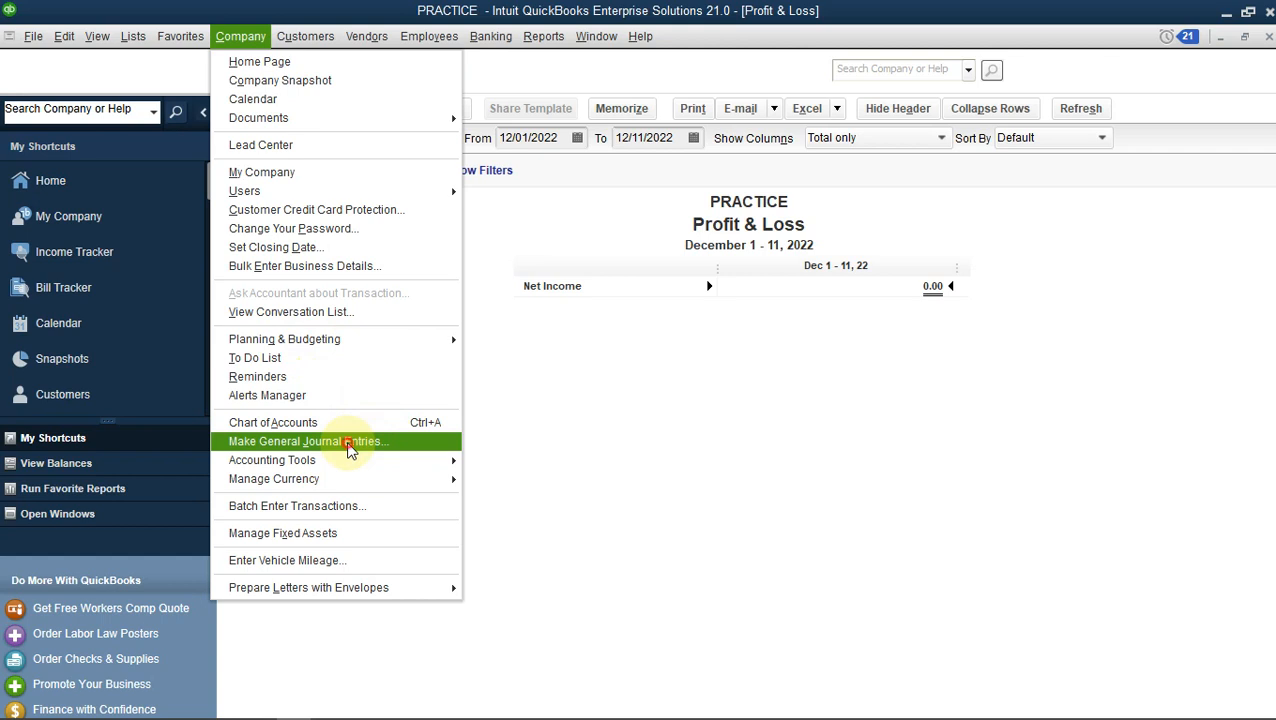
{"action": "left_click", "coordinate": [346, 442]}
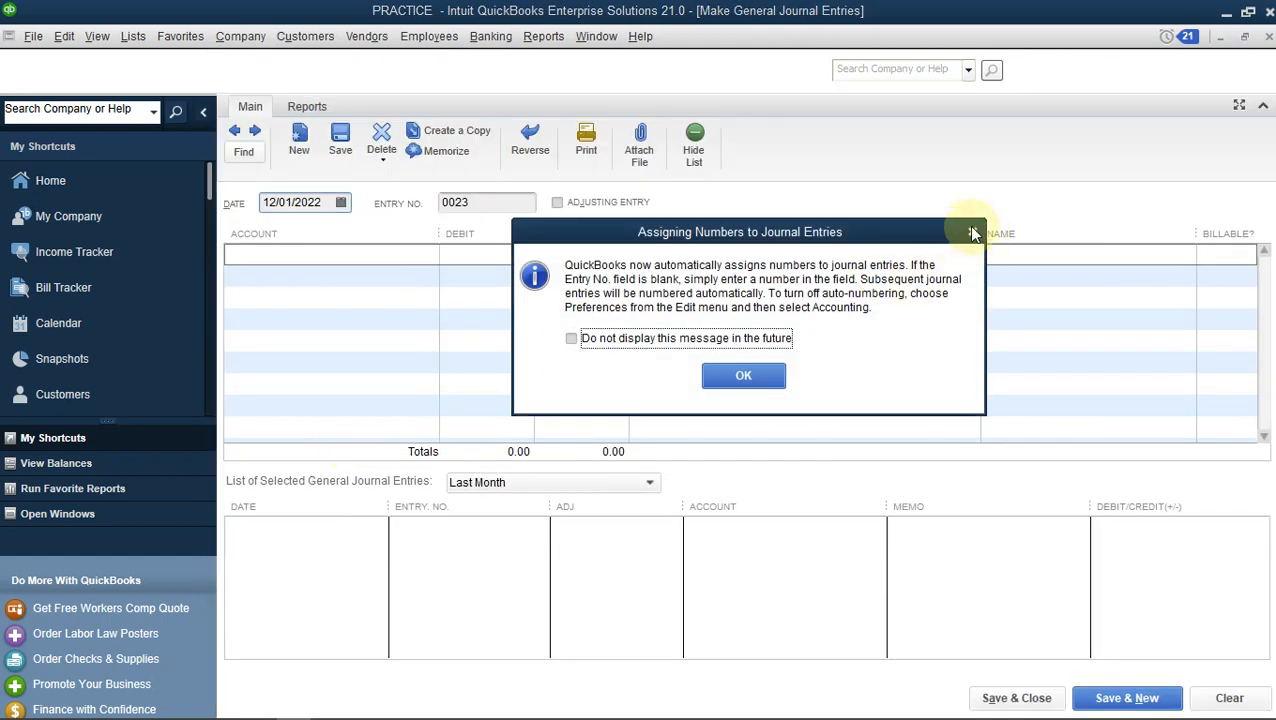
{"action": "left_click", "coordinate": [973, 233]}
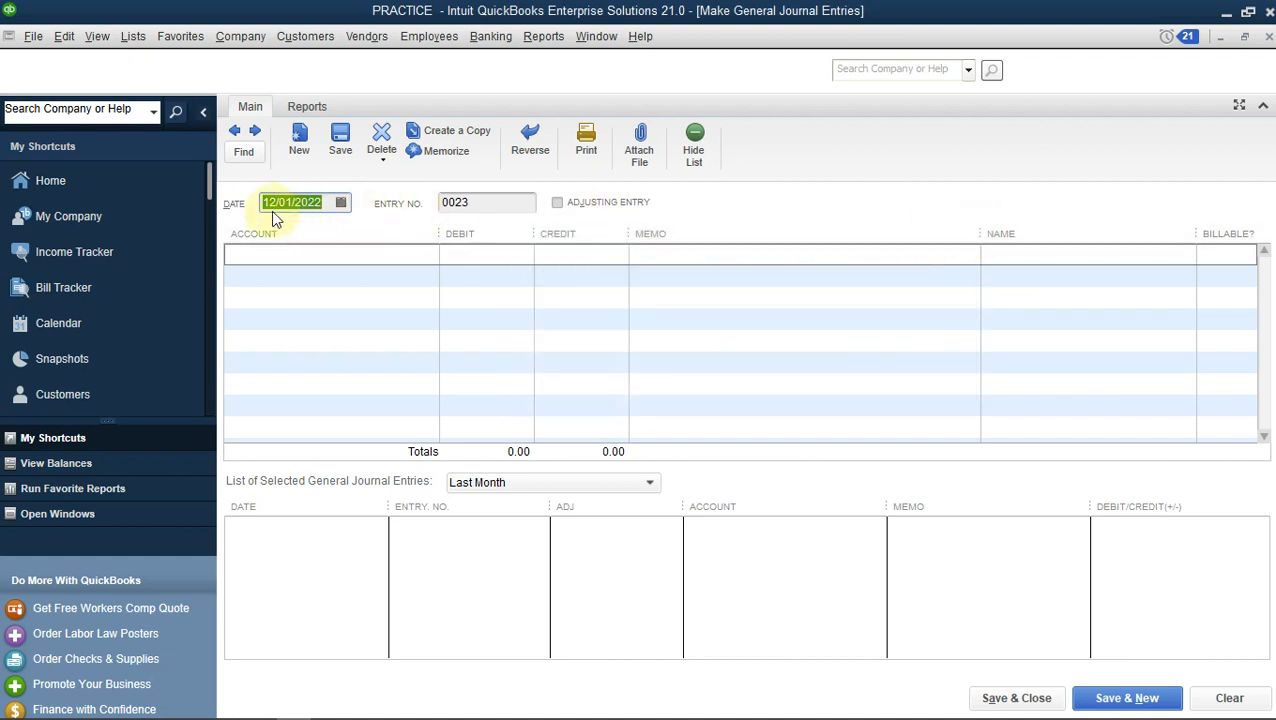
{"action": "left_click", "coordinate": [341, 203]}
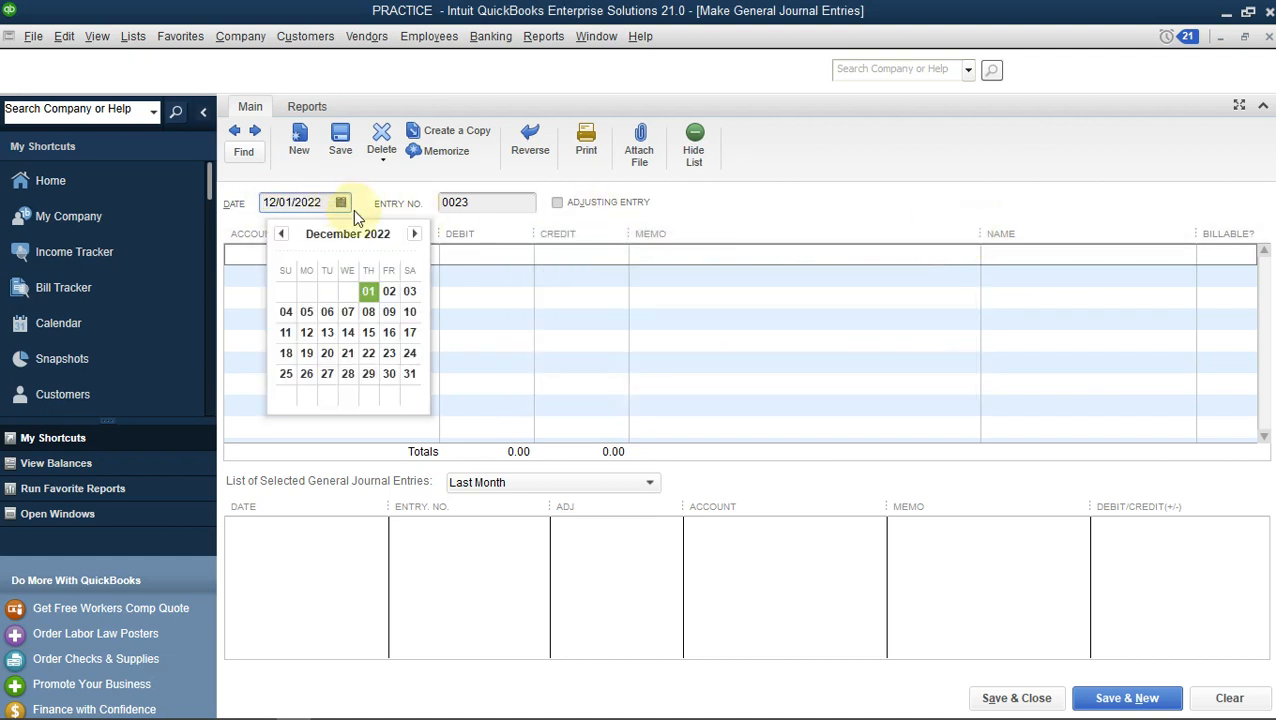
{"action": "left_click", "coordinate": [414, 233]}
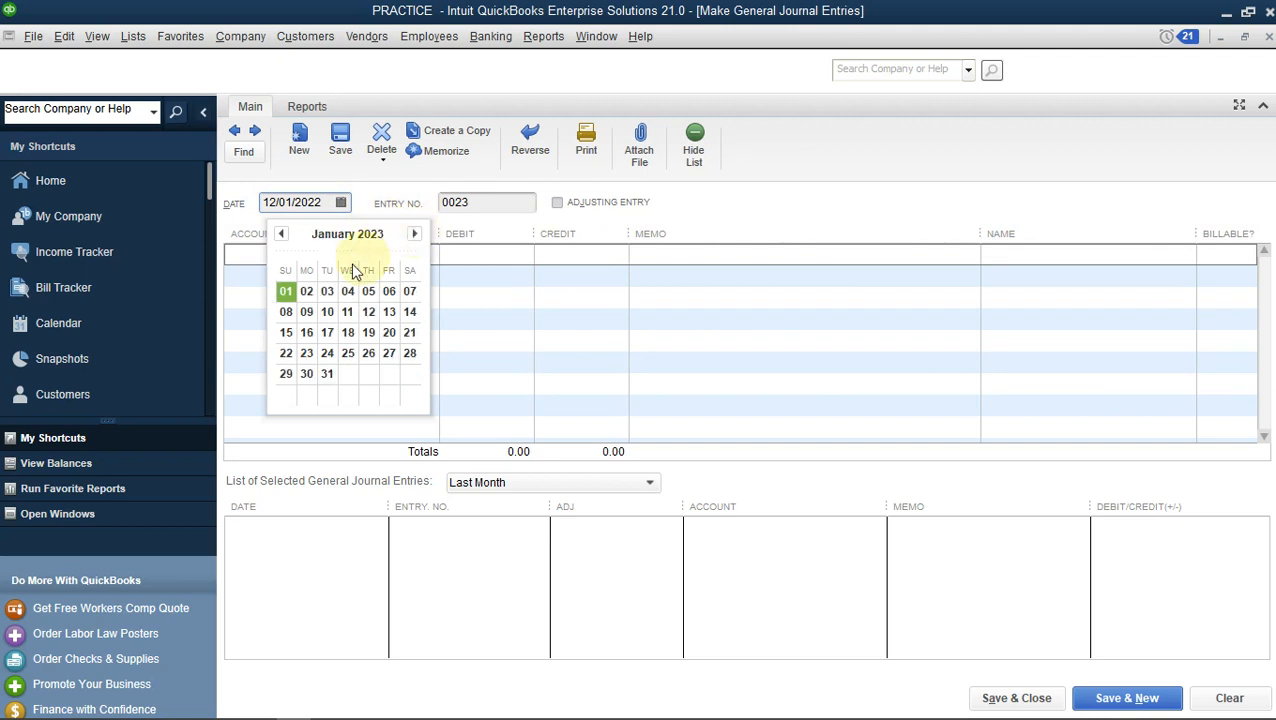
{"action": "left_click", "coordinate": [286, 291]}
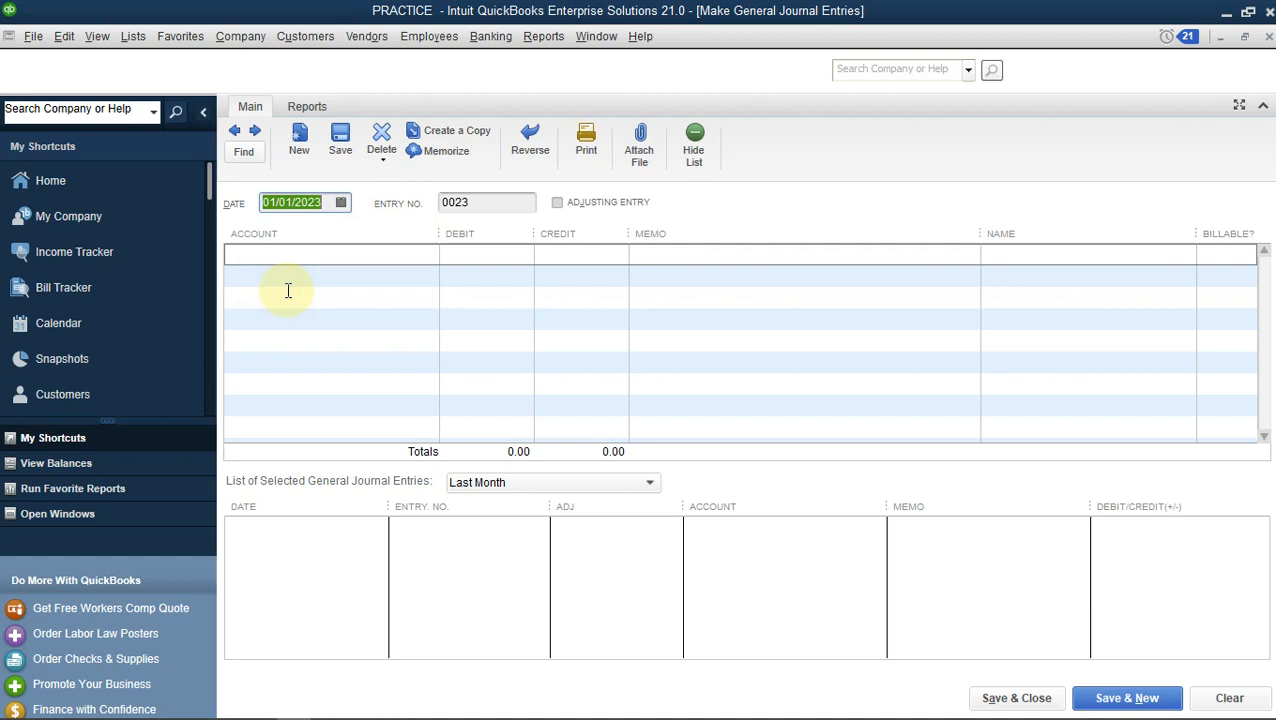
{"action": "left_click", "coordinate": [365, 257]}
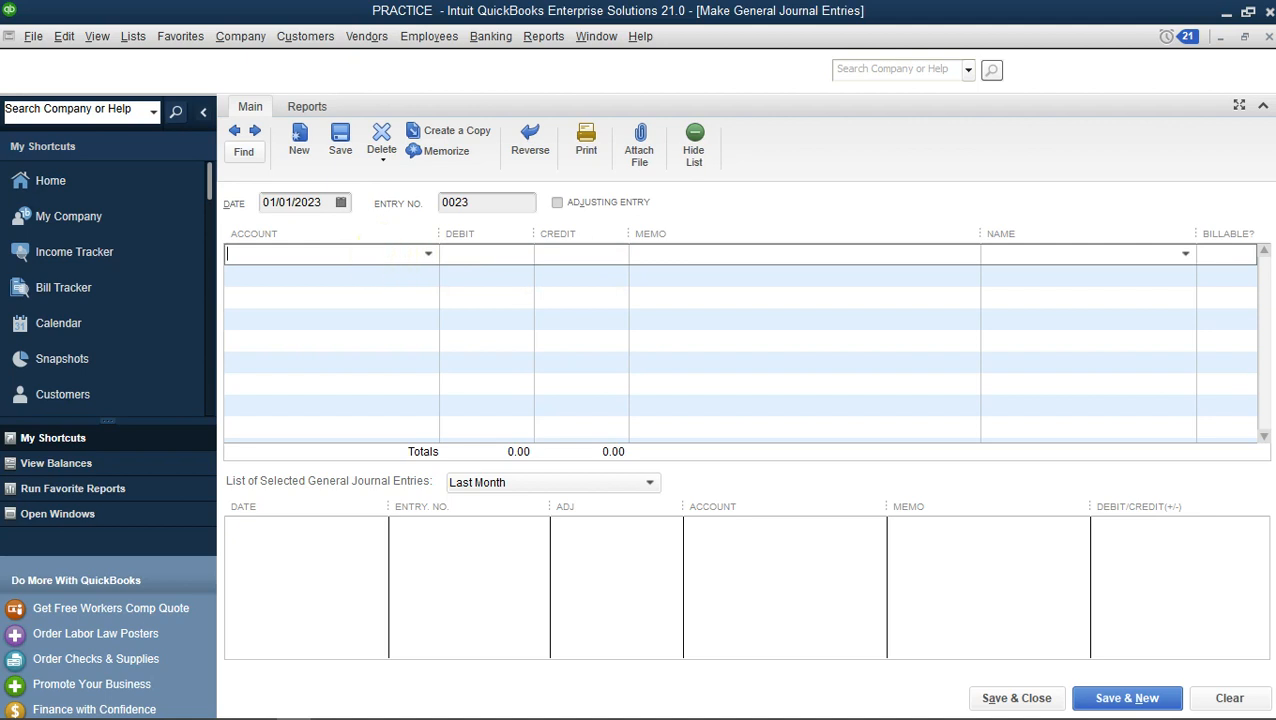
{"action": "type", "text": "Ren"}
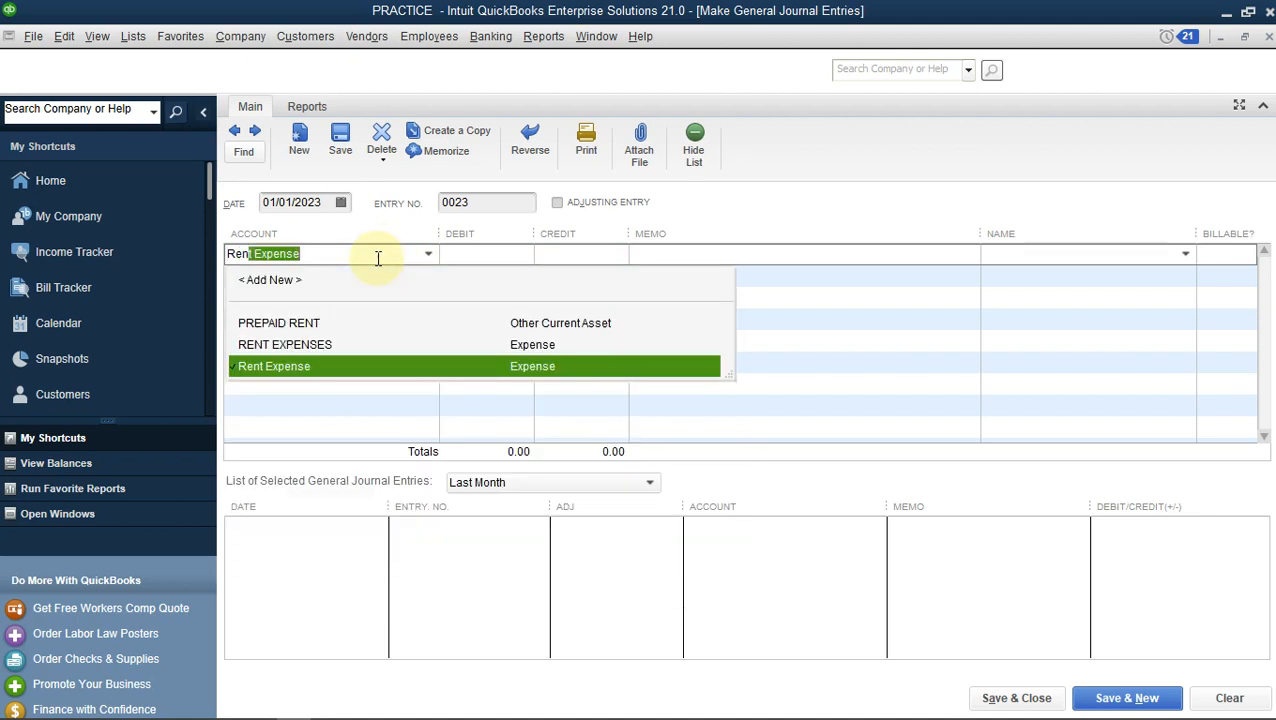
{"action": "left_click", "coordinate": [304, 367]}
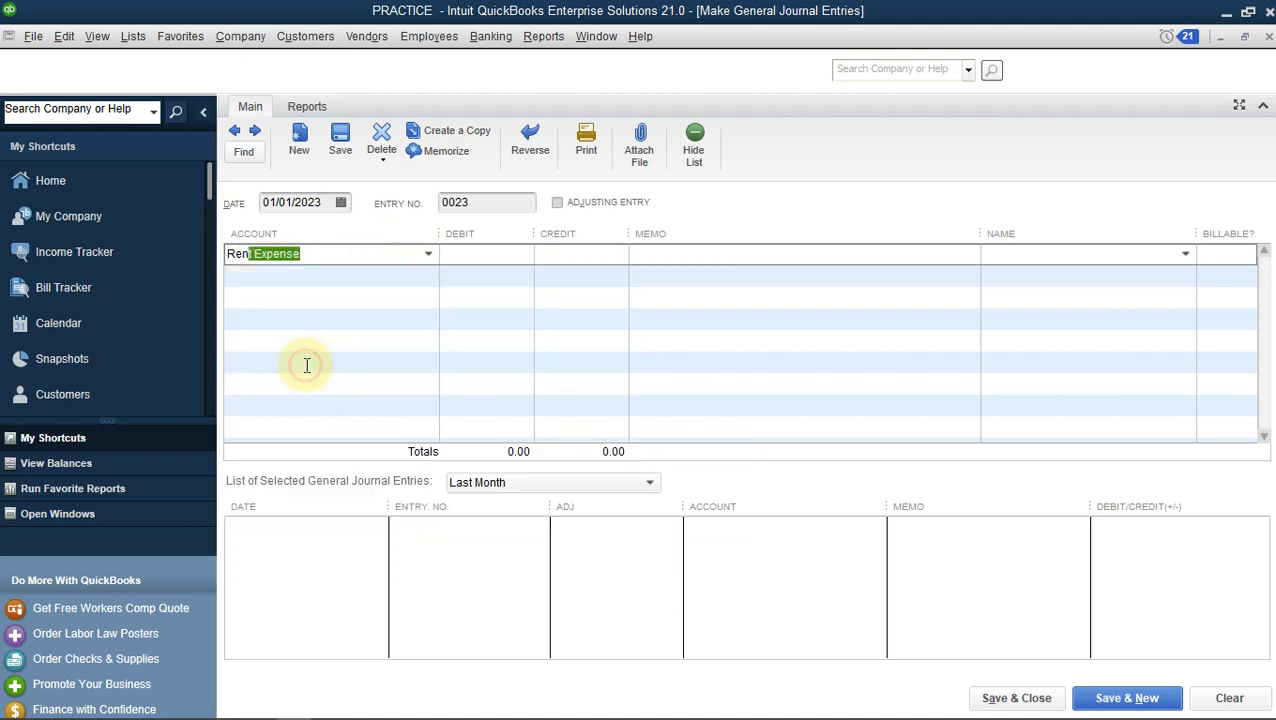
Enter RENT EXPENSES as the first journal line's account with a debit of 10,000
{"action": "double_click", "coordinate": [319, 252]}
{"action": "key", "text": "shift+Home"}
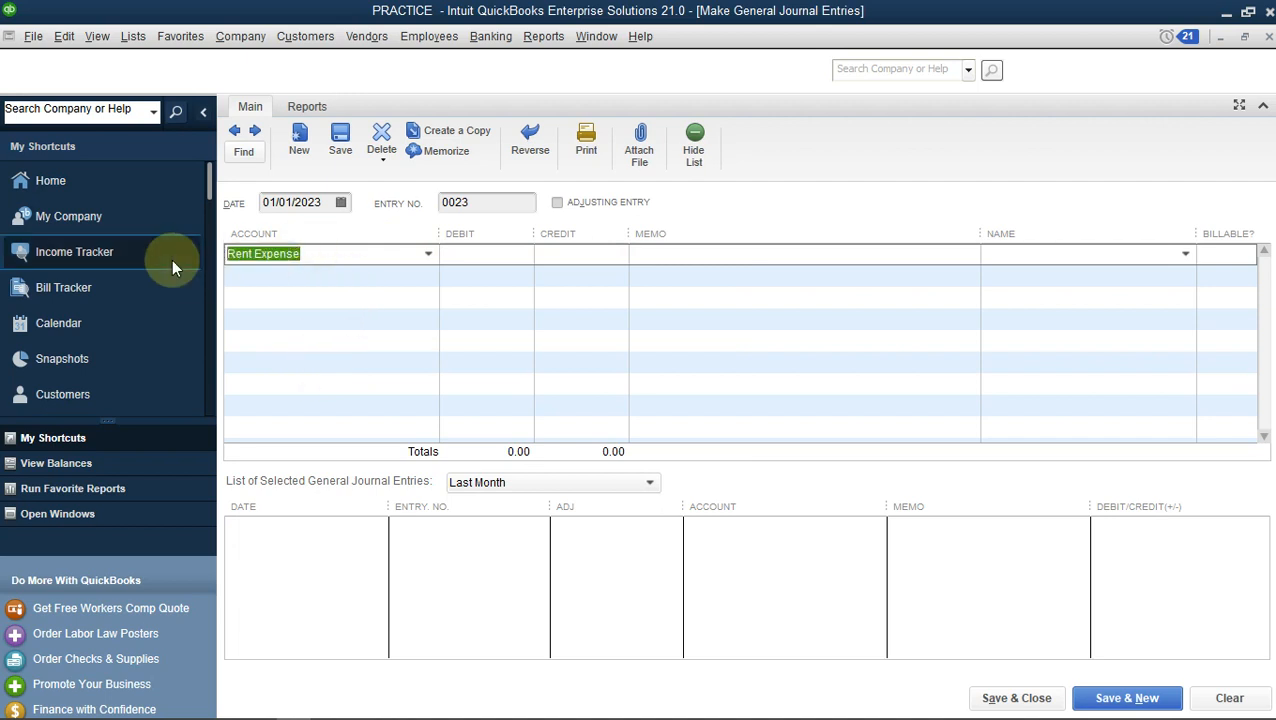
{"action": "type", "text": "Ren"}
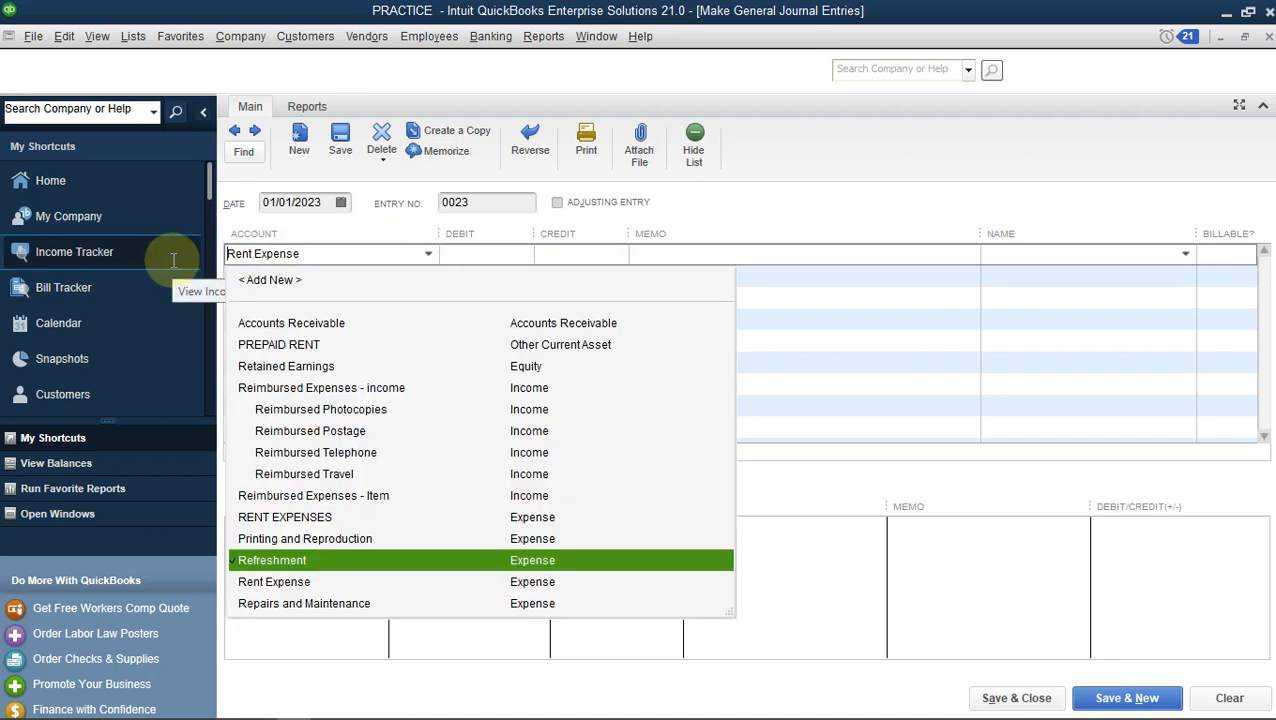
{"action": "type", "text": "t"}
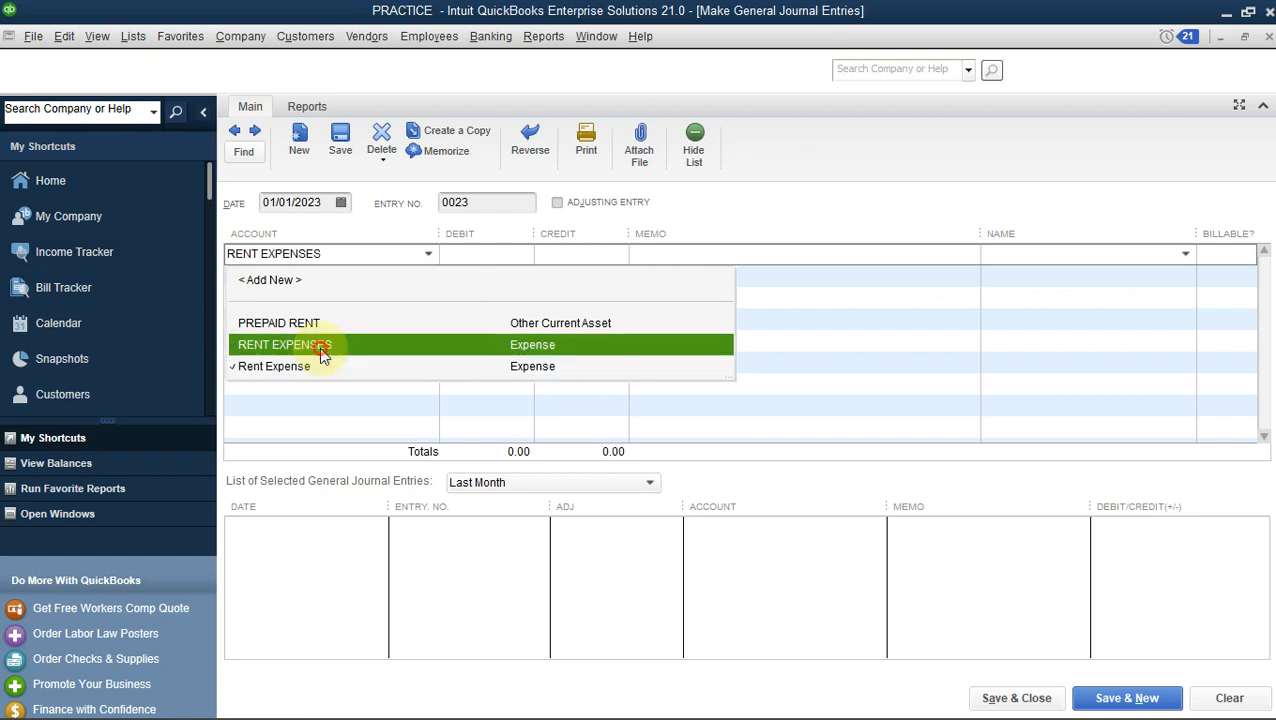
{"action": "left_click", "coordinate": [300, 345]}
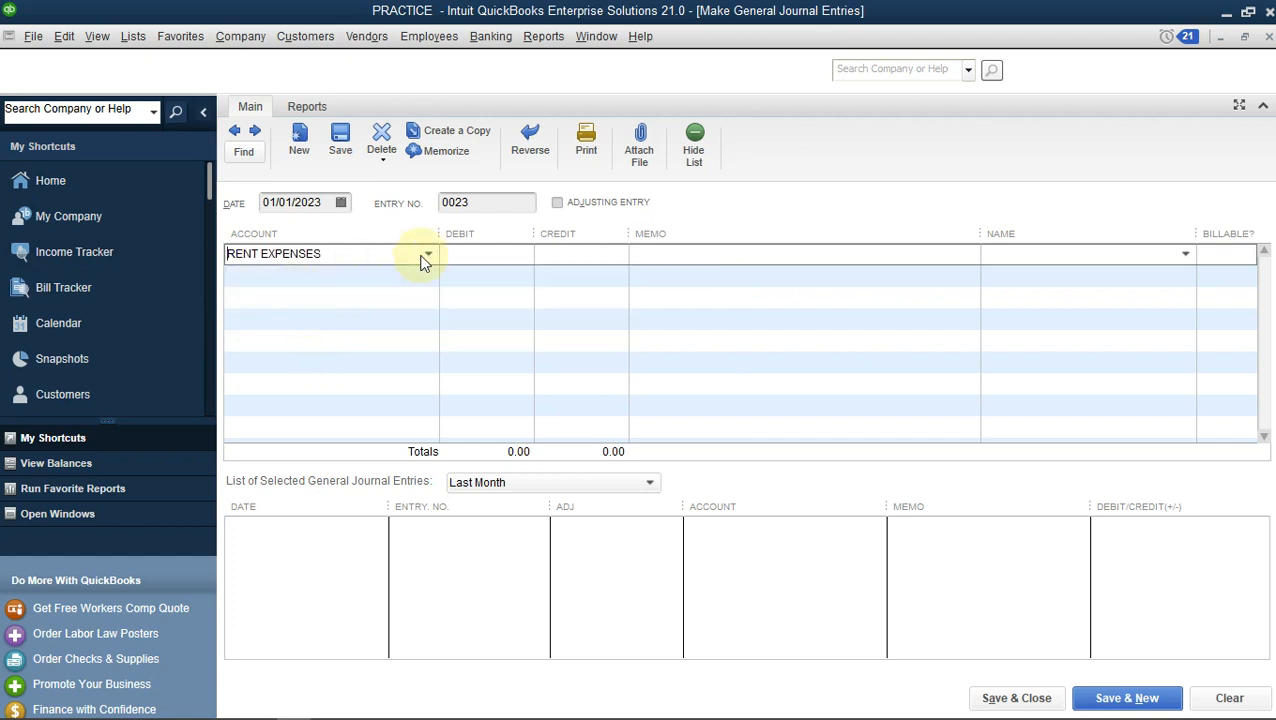
{"action": "left_click", "coordinate": [470, 258]}
{"action": "type", "text": "10000"}
Set PREPAID RENT as the account on the second journal line, crediting the 10,000
{"action": "left_click", "coordinate": [393, 280]}
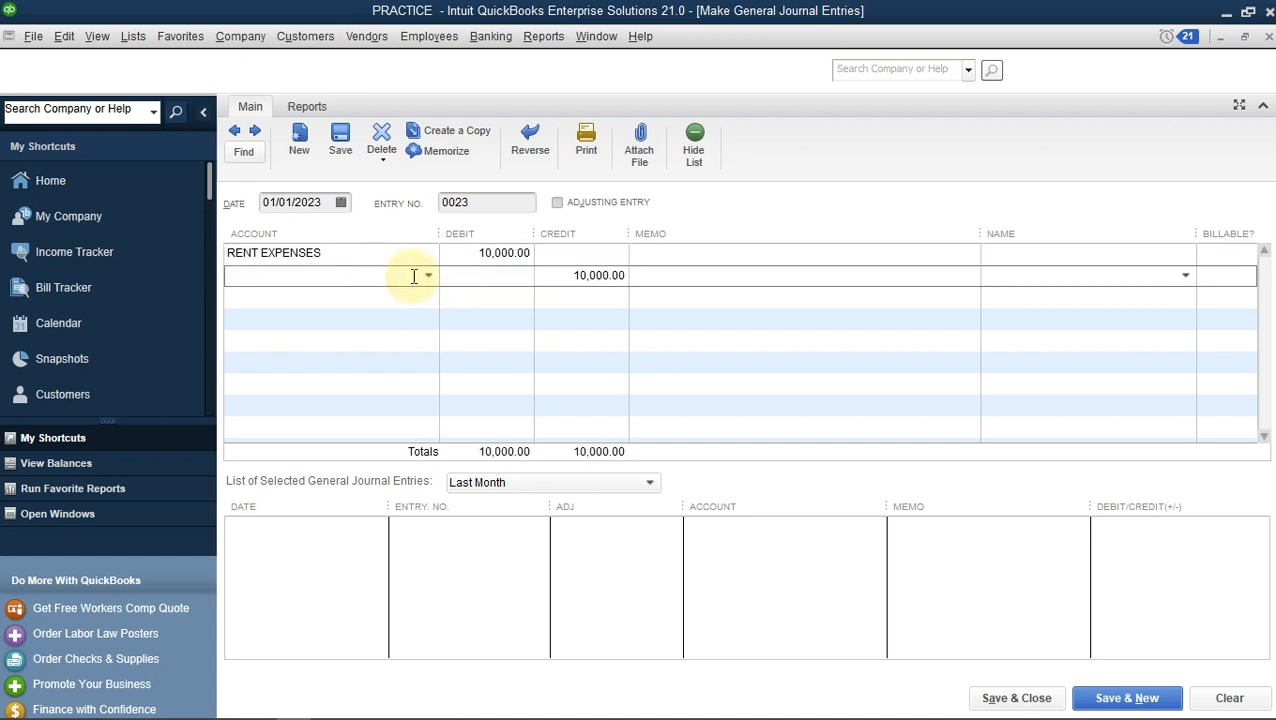
{"action": "type", "text": "Rent Expense"}
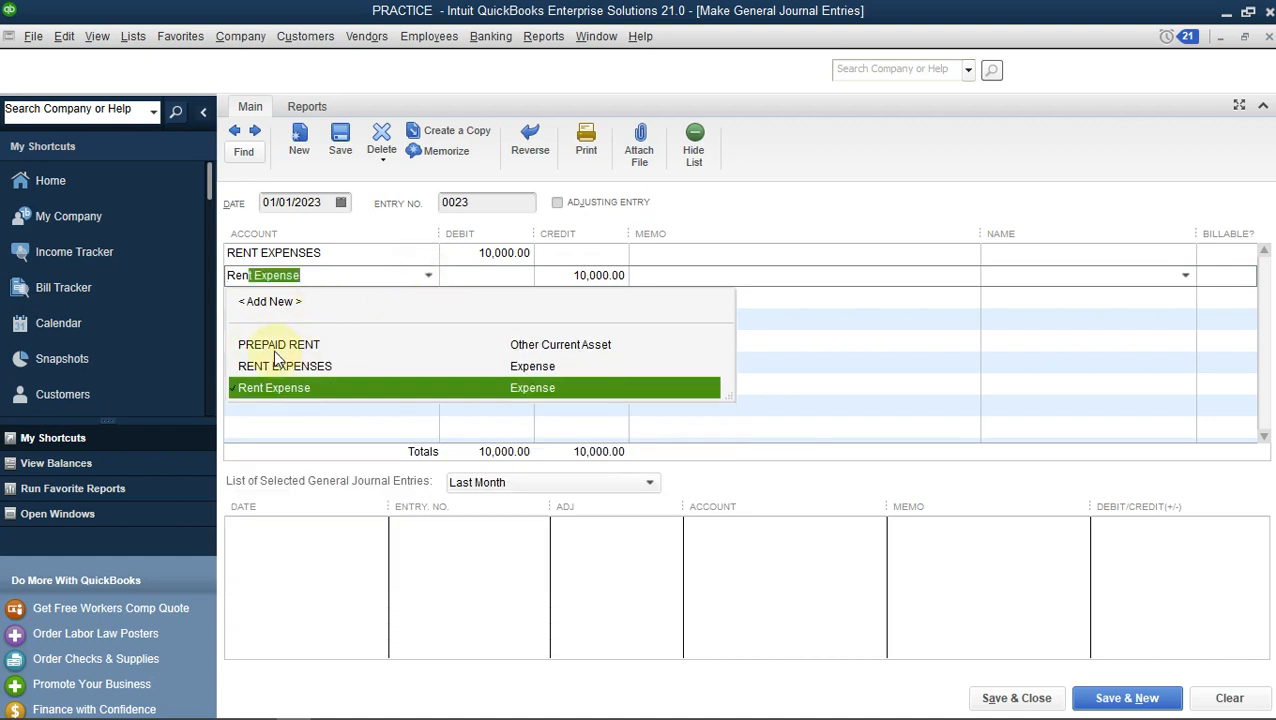
{"action": "left_click", "coordinate": [297, 346]}
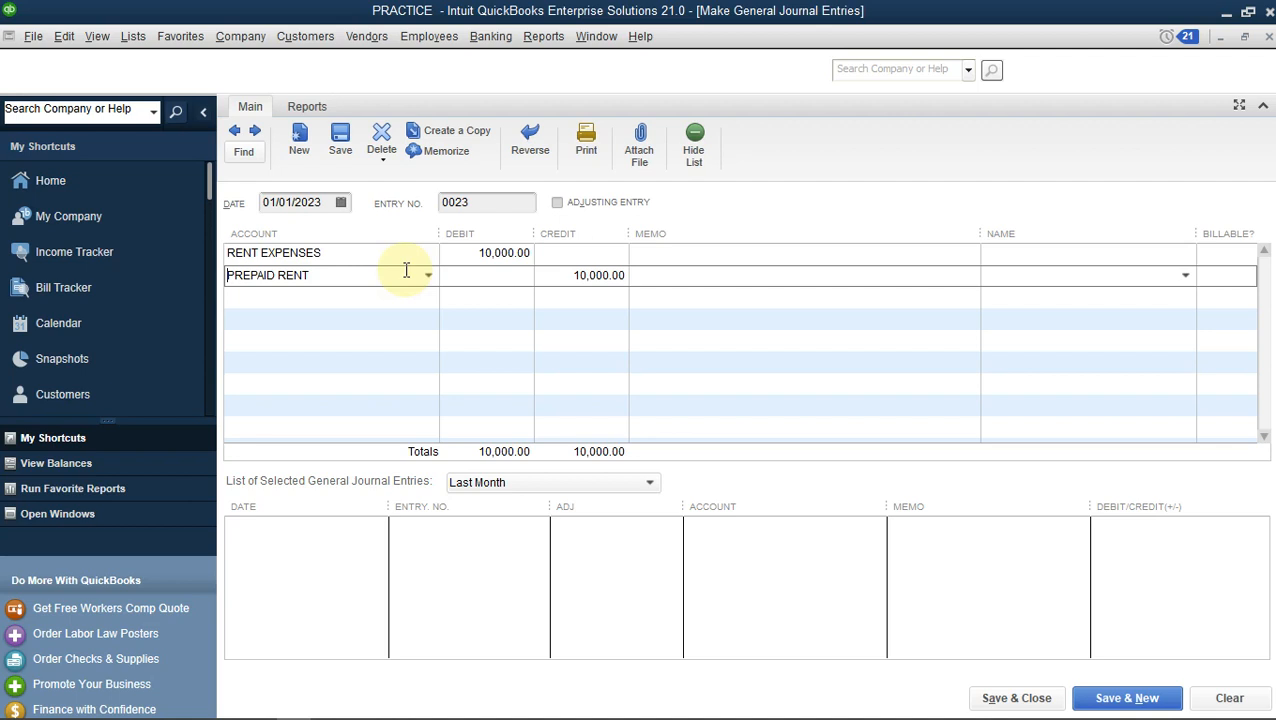
Enter the memo "RENT EXPENSES FOR THE MONTH OF DECEMBER 2022" on the RENT EXPENSES line
{"action": "left_click", "coordinate": [714, 252]}
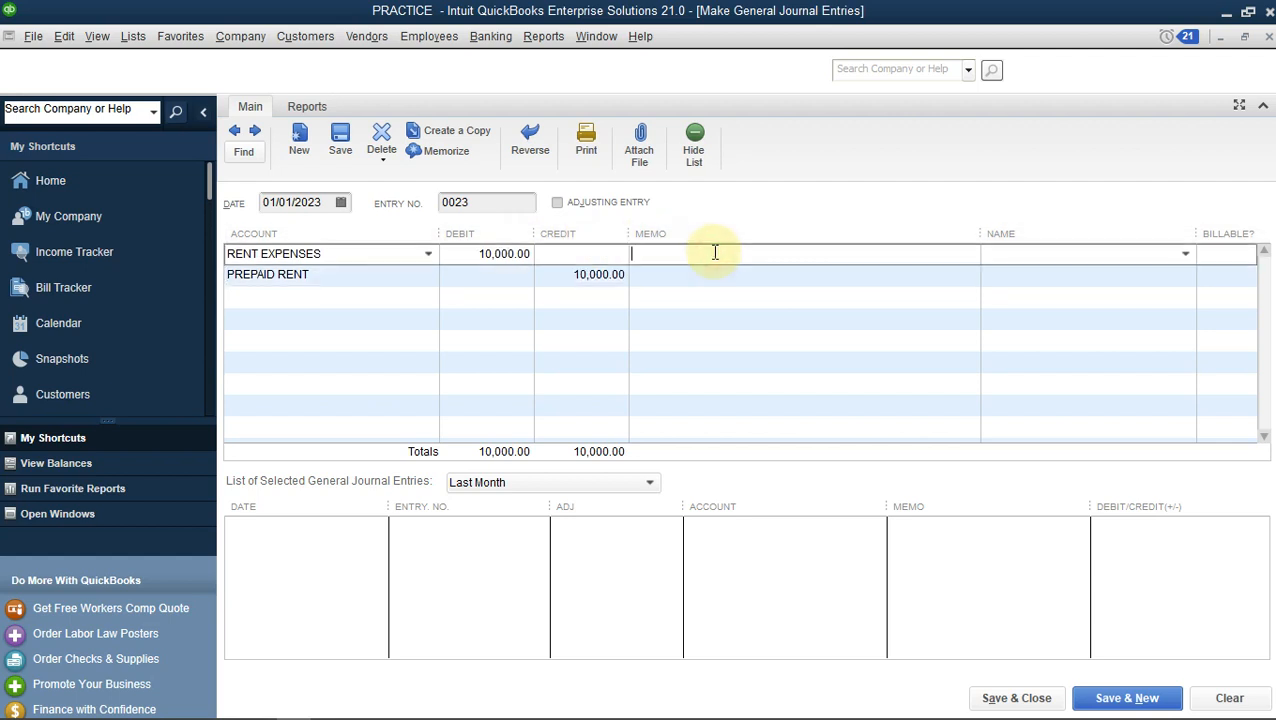
{"action": "type", "text": "RENT"}
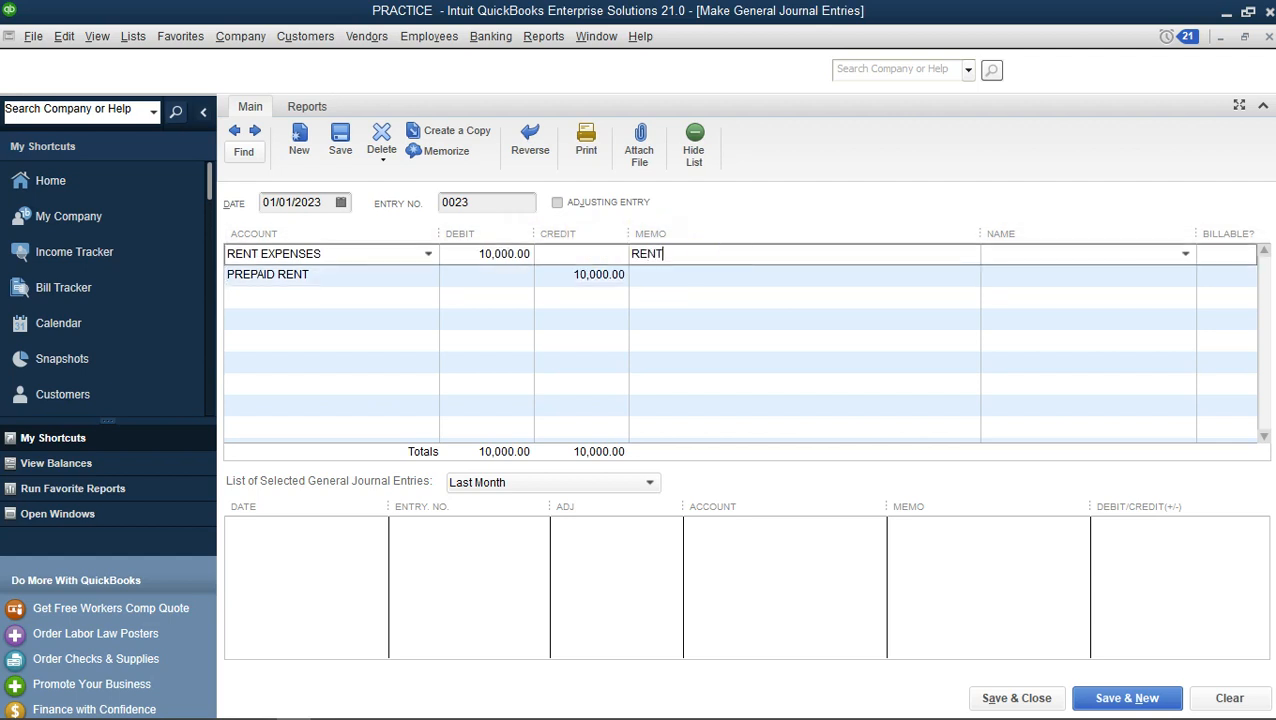
{"action": "type", "text": " WXPEN"}
{"action": "key", "text": "BackSpace"}
{"action": "key", "text": "BackSpace"}
{"action": "type", "text": "ESES"}
{"action": "key", "text": "BackSpace"}
{"action": "key", "text": "BackSpace"}
{"action": "key", "text": "BackSpace"}
{"action": "key", "text": "BackSpace"}
{"action": "key", "text": "BackSpace"}
{"action": "key", "text": "BackSpace"}
{"action": "key", "text": "BackSpace"}
{"action": "key", "text": "BackSpace"}
{"action": "type", "text": "EXPENSES FOR HE"}
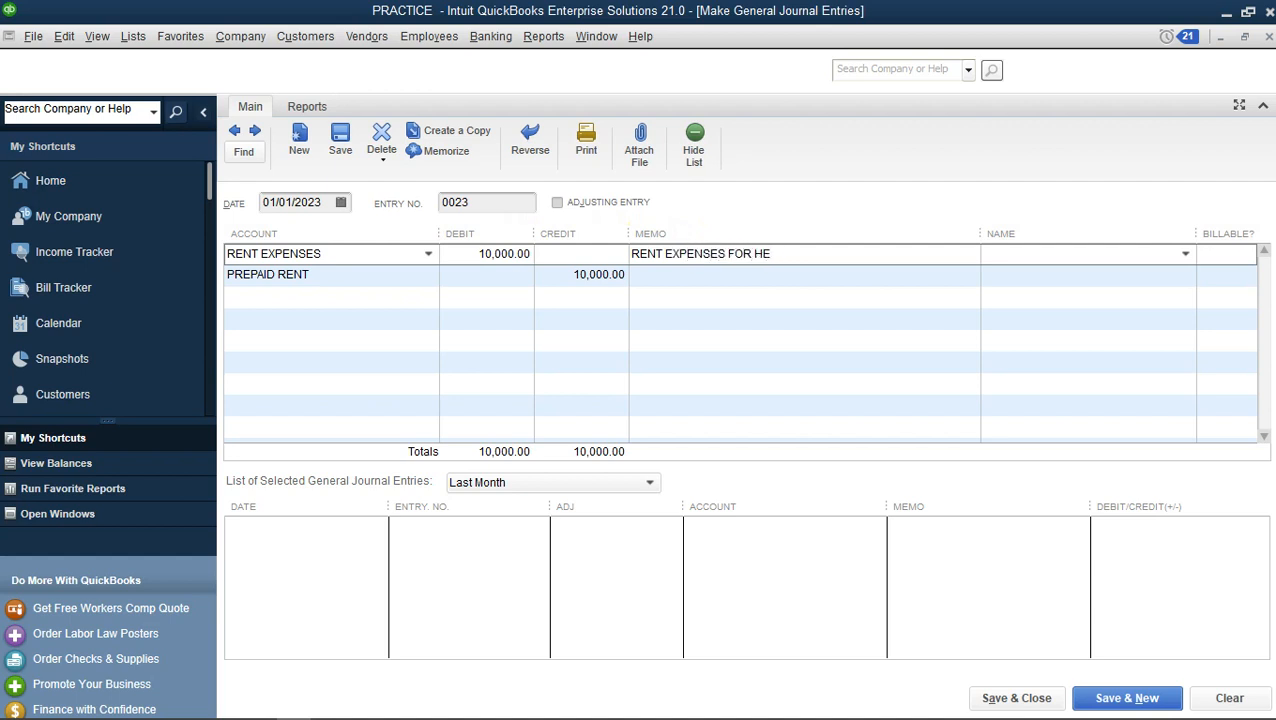
{"action": "key", "text": "BackSpace"}
{"action": "key", "text": "BackSpace"}
{"action": "type", "text": "THE MONTH OF DECE"}
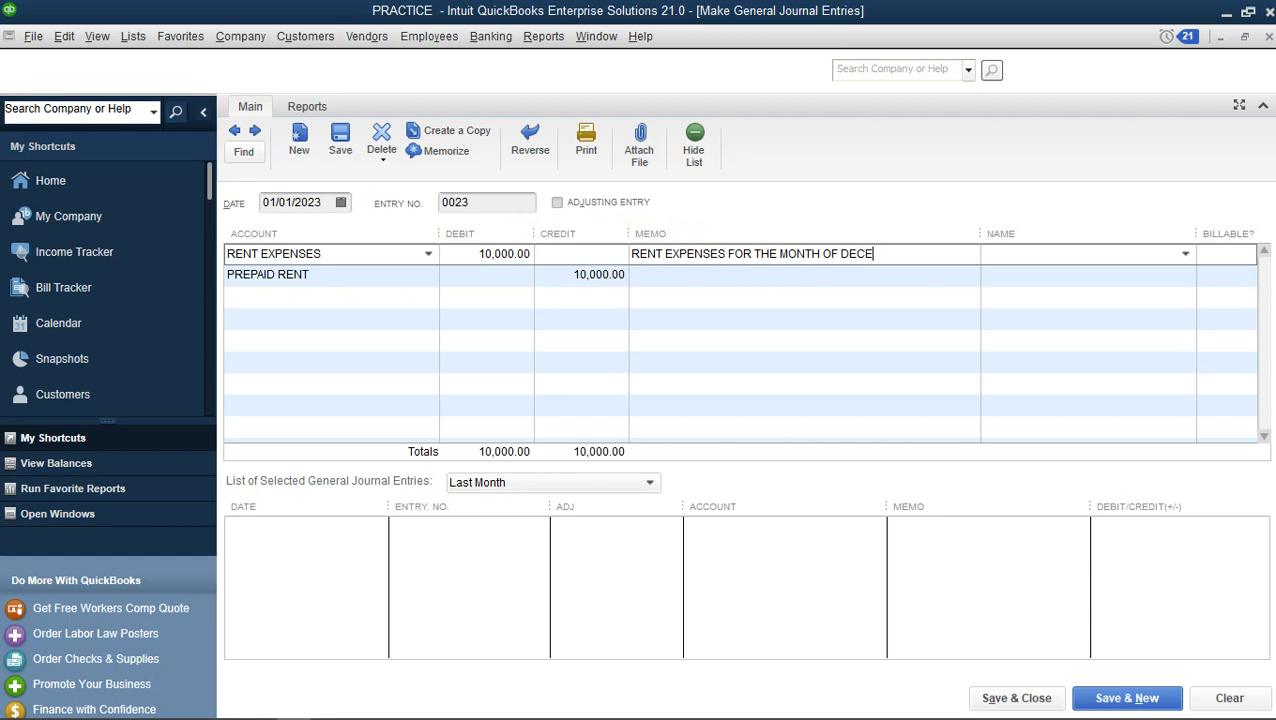
{"action": "type", "text": "MBER 2022"}
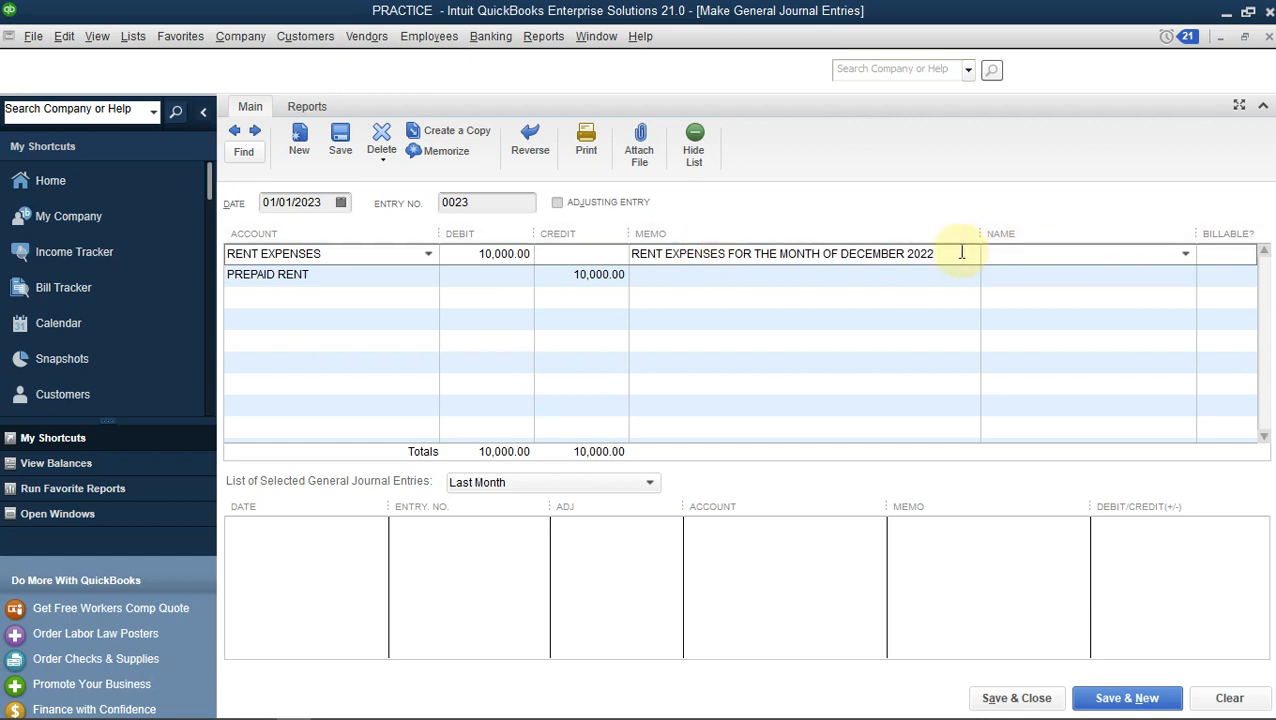
Copy the RENT EXPENSES line's memo to the PREPAID RENT line
{"action": "left_click_drag", "start_coordinate": [958, 253], "coordinate": [617, 259]}
{"action": "key", "text": "ctrl+c"}
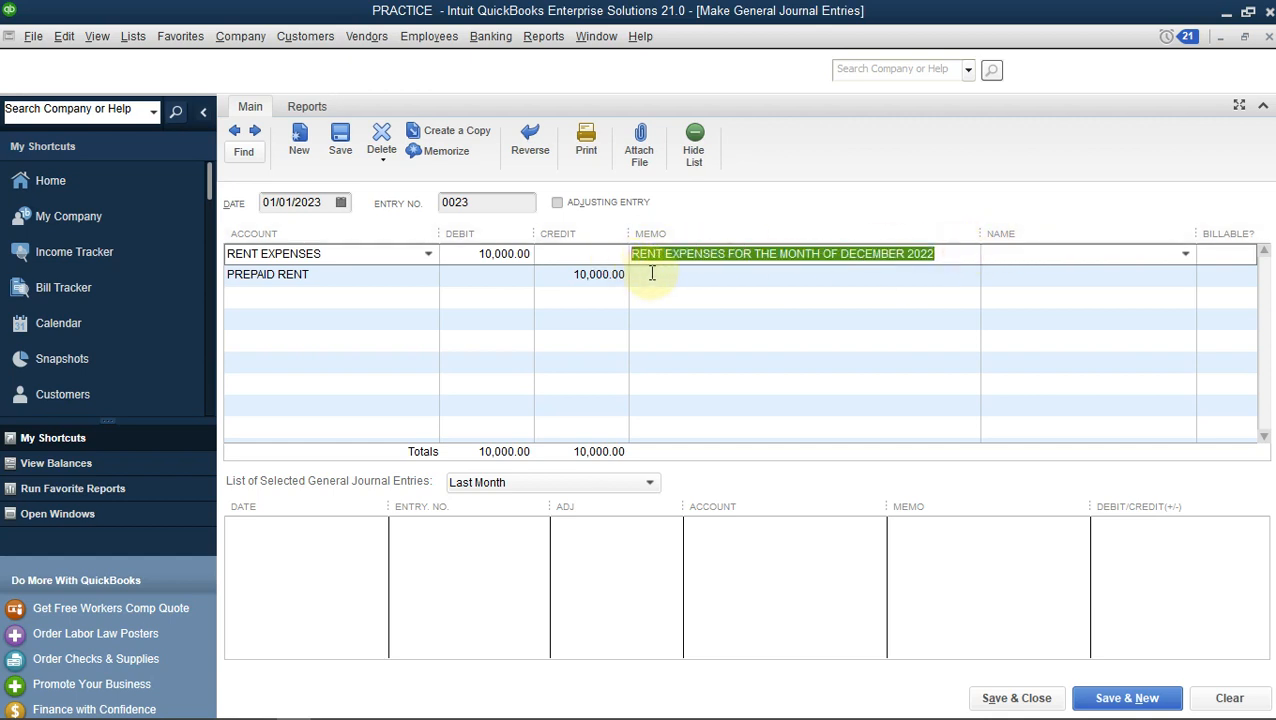
{"action": "left_click", "coordinate": [650, 274]}
{"action": "key", "text": "ctrl+v"}
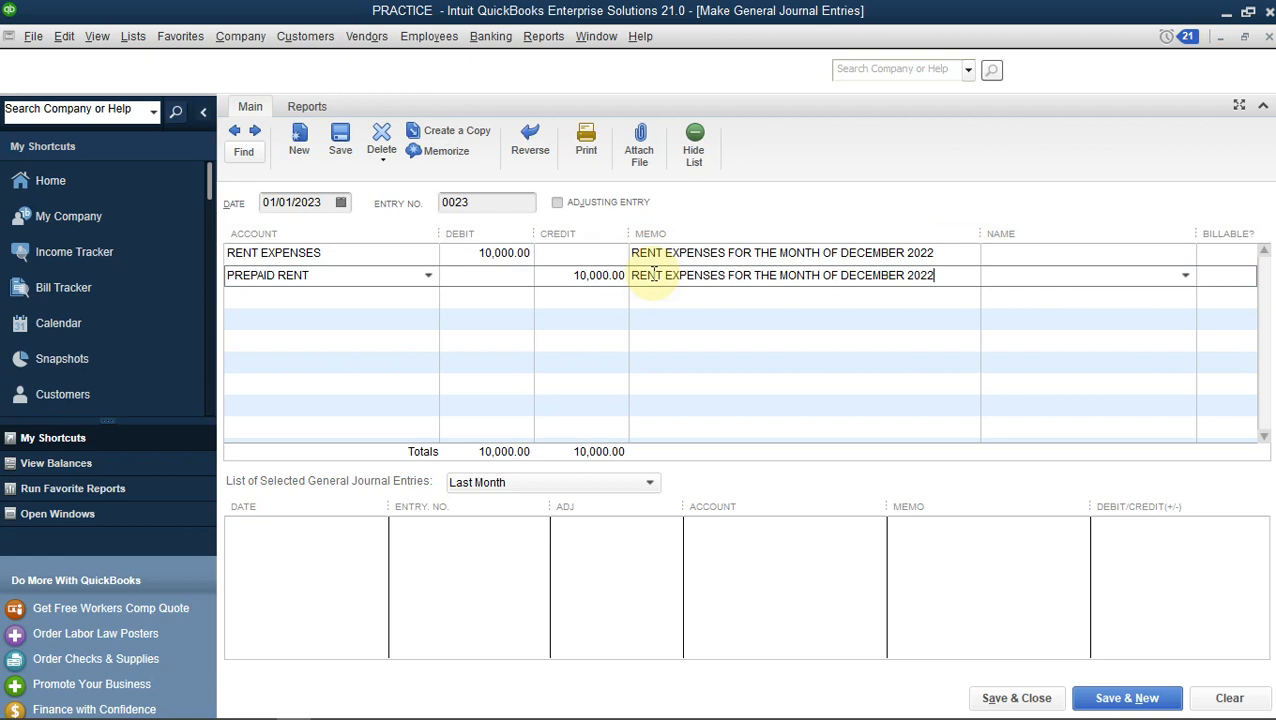
Assign the vendor REAL ESTATE as the name on both journal lines, and save and close the entry
{"action": "left_click", "coordinate": [1118, 256]}
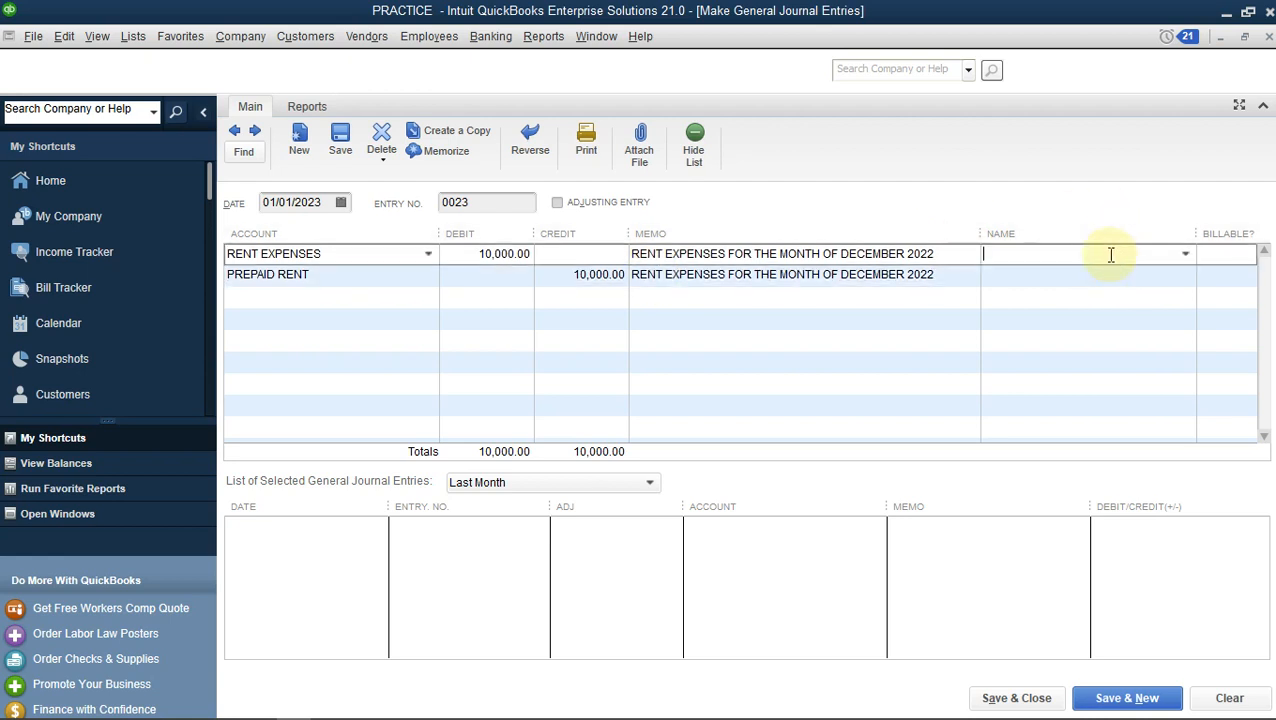
{"action": "type", "text": "REAL ESTATE"}
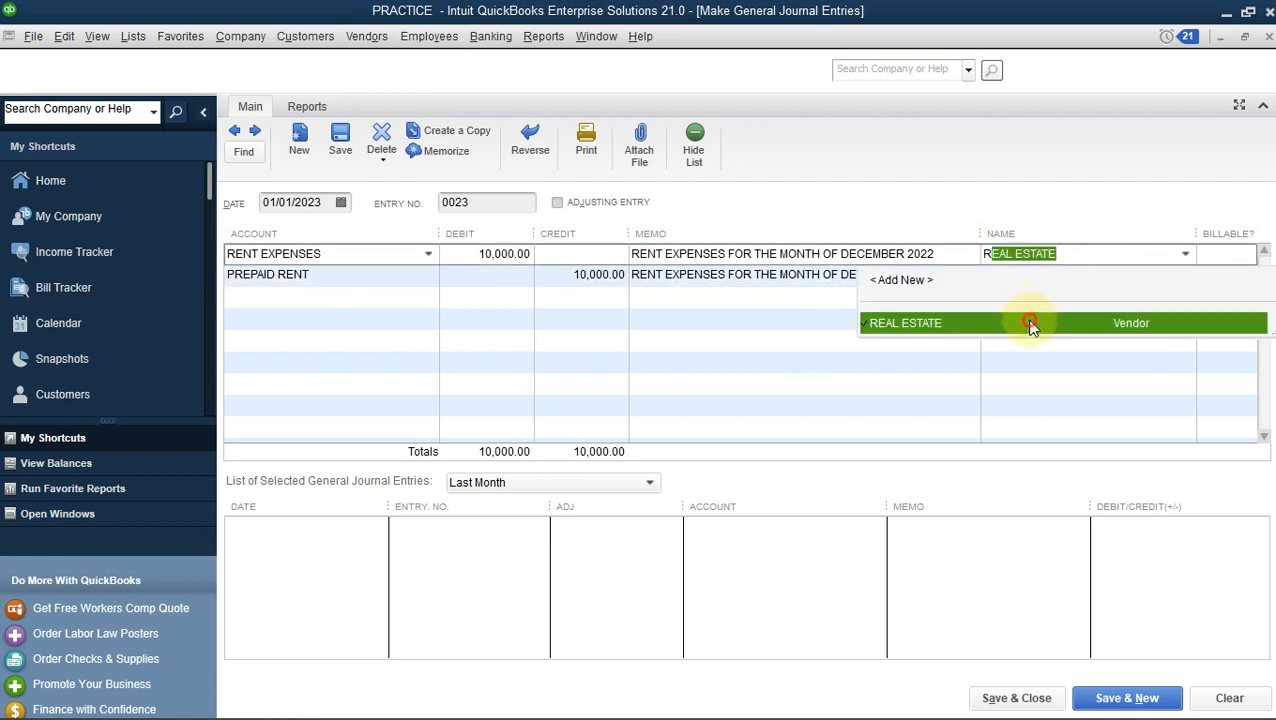
{"action": "left_click", "coordinate": [1030, 320]}
{"action": "left_click", "coordinate": [1102, 276]}
{"action": "type", "text": "REAL ESTATE"}
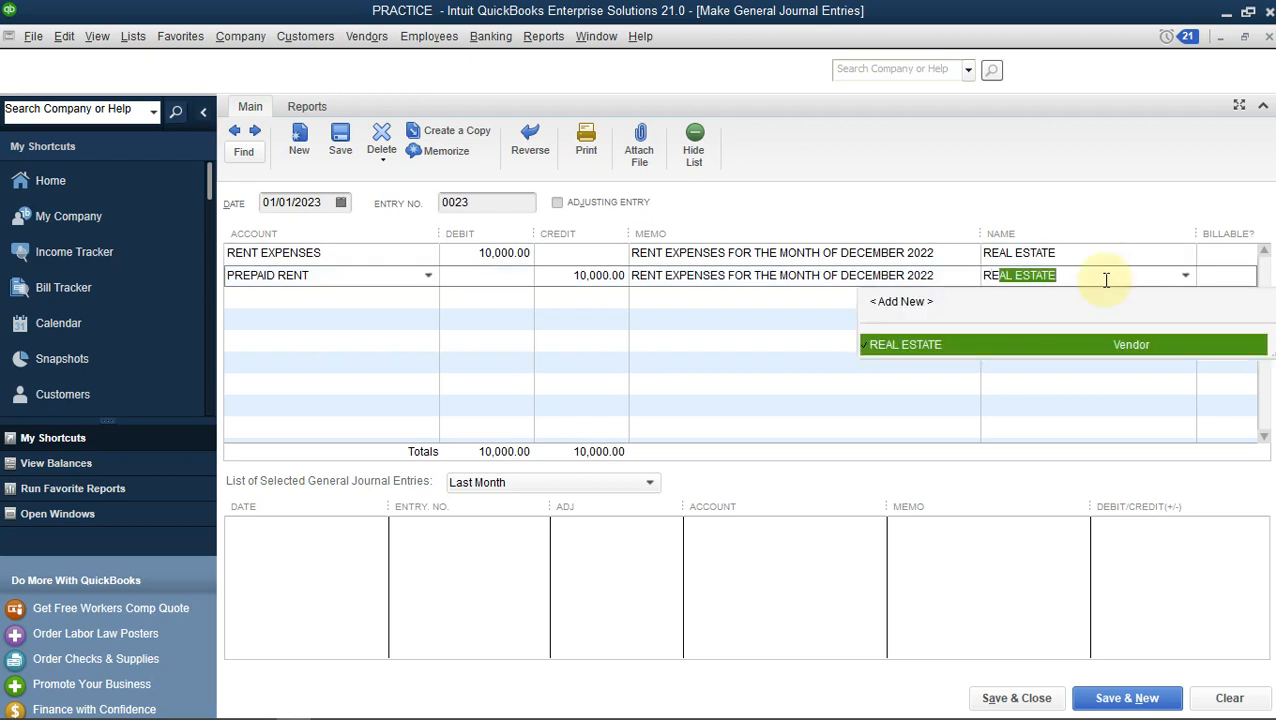
{"action": "key", "text": "Tab"}
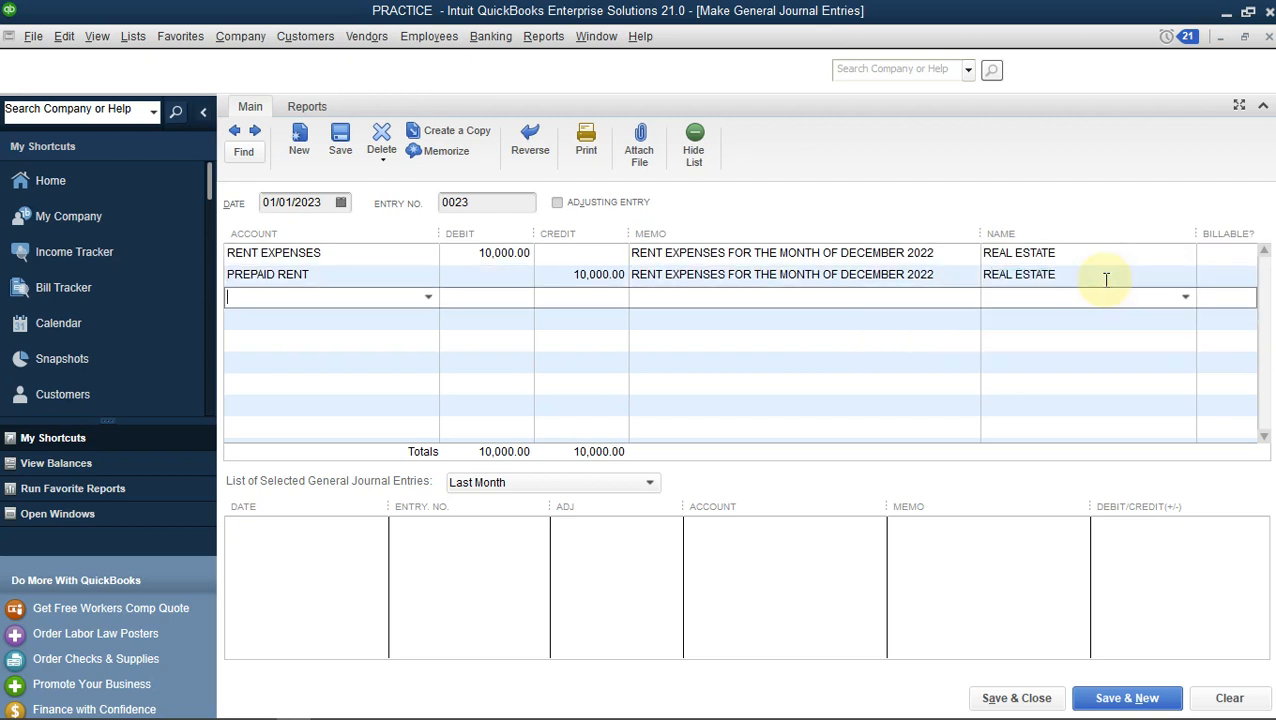
{"action": "left_click", "coordinate": [1104, 700]}
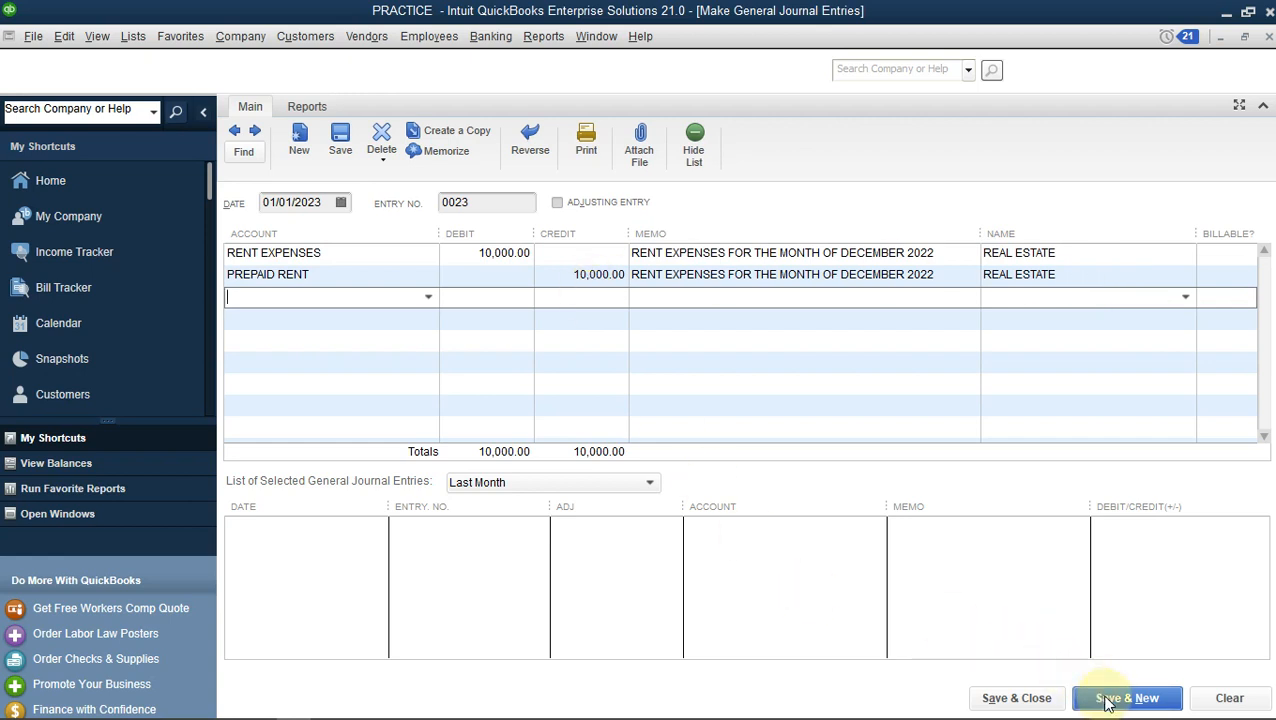
{"action": "left_click", "coordinate": [1052, 698]}
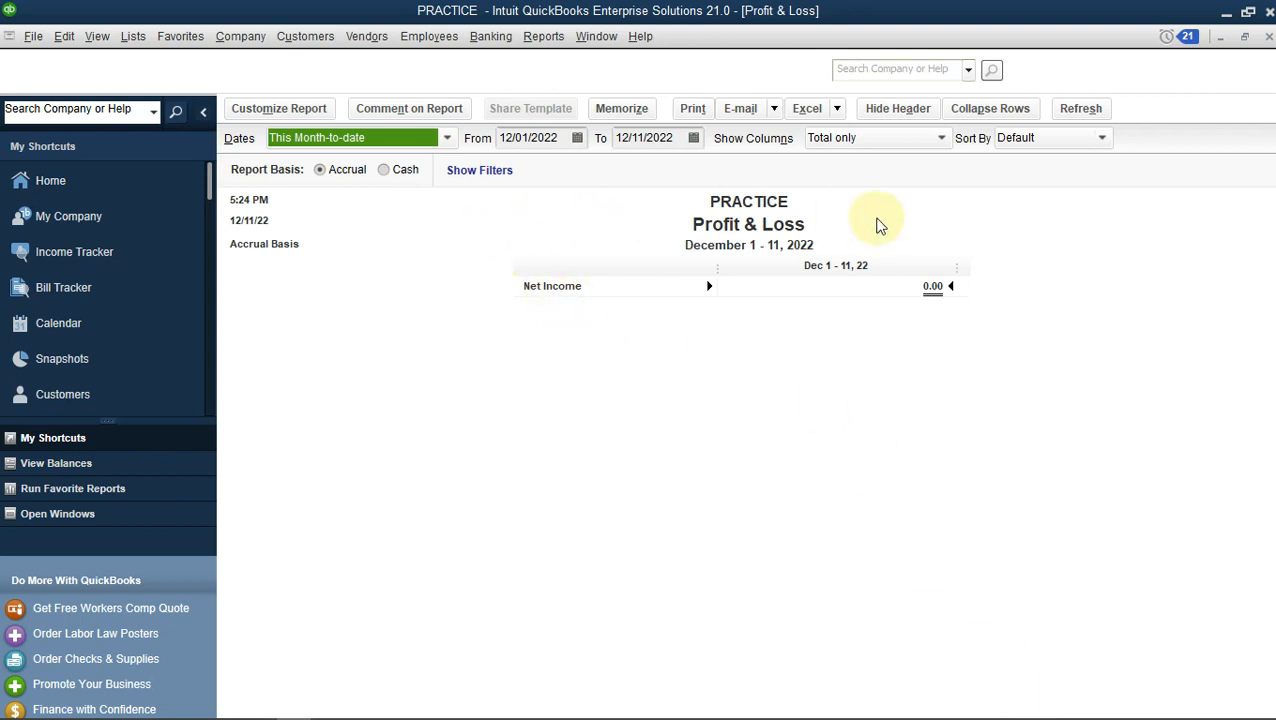
Run the Balance Sheet Standard report as of 01/01/2023 and refresh it to check the prepaid rent balance
{"action": "left_click", "coordinate": [549, 37]}
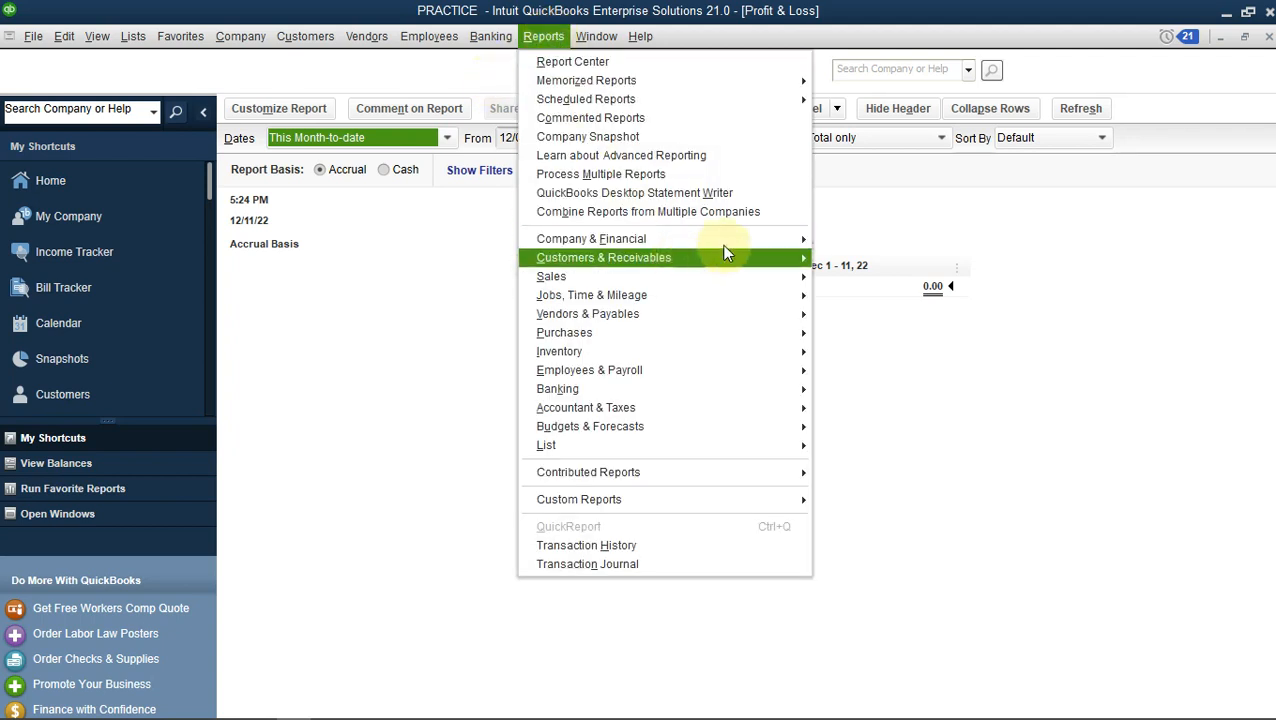
{"action": "mouse_move", "coordinate": [746, 244]}
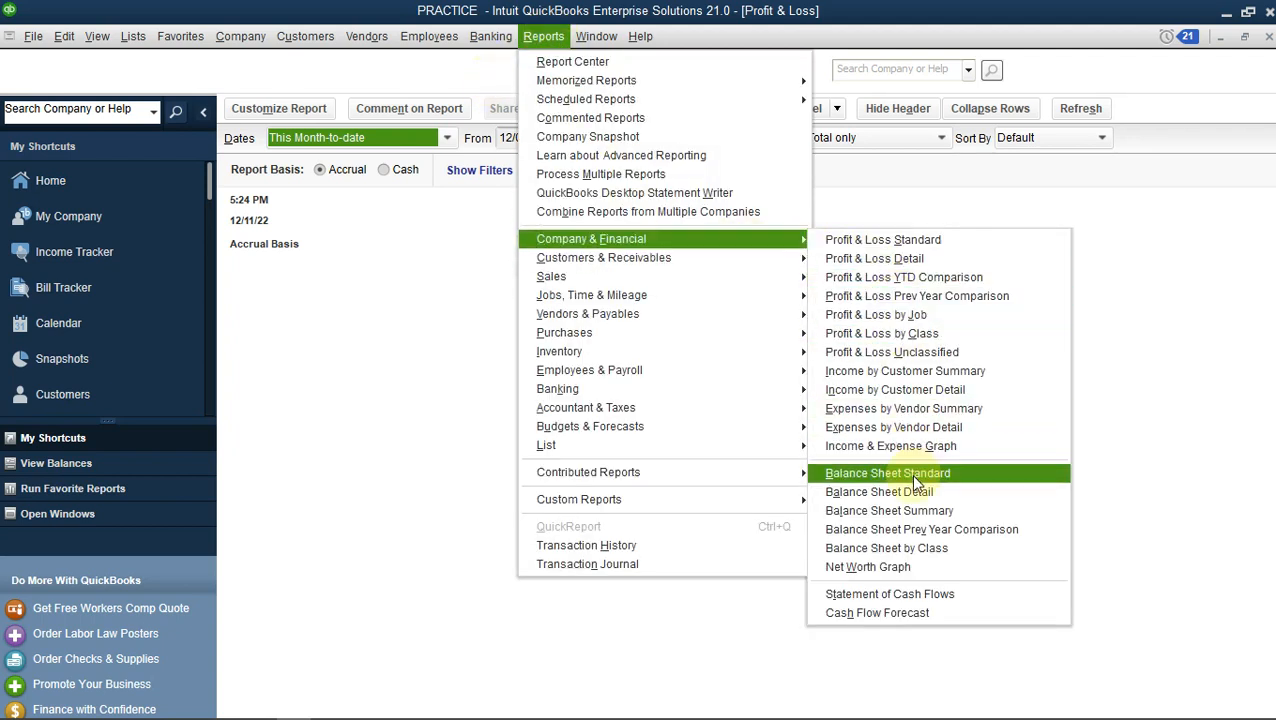
{"action": "left_click", "coordinate": [912, 477]}
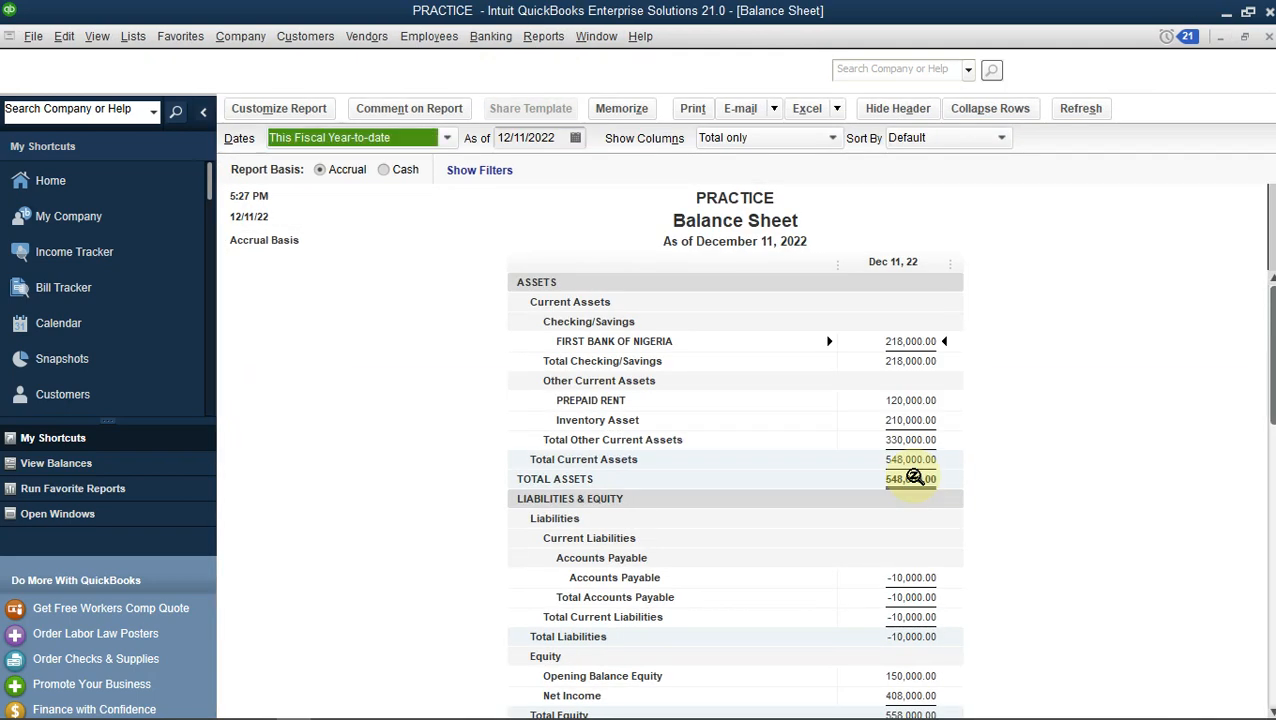
{"action": "left_click", "coordinate": [1081, 108]}
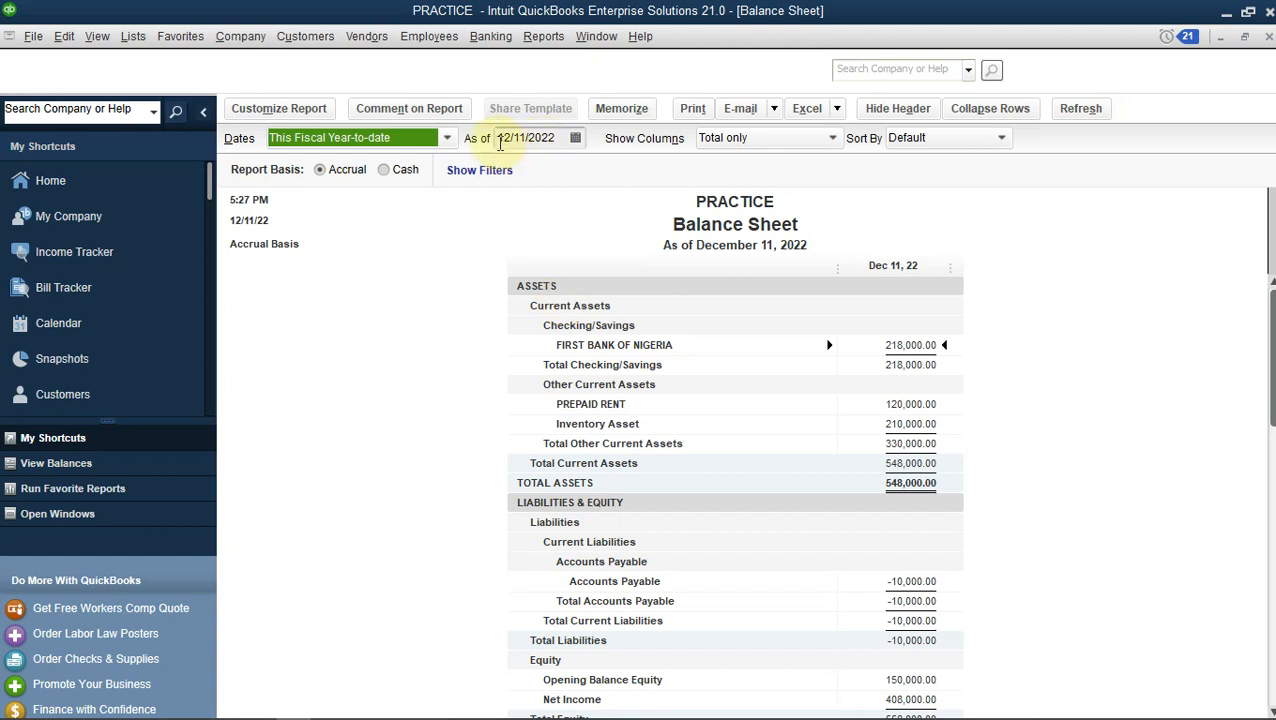
{"action": "left_click", "coordinate": [576, 138]}
{"action": "left_click", "coordinate": [648, 170]}
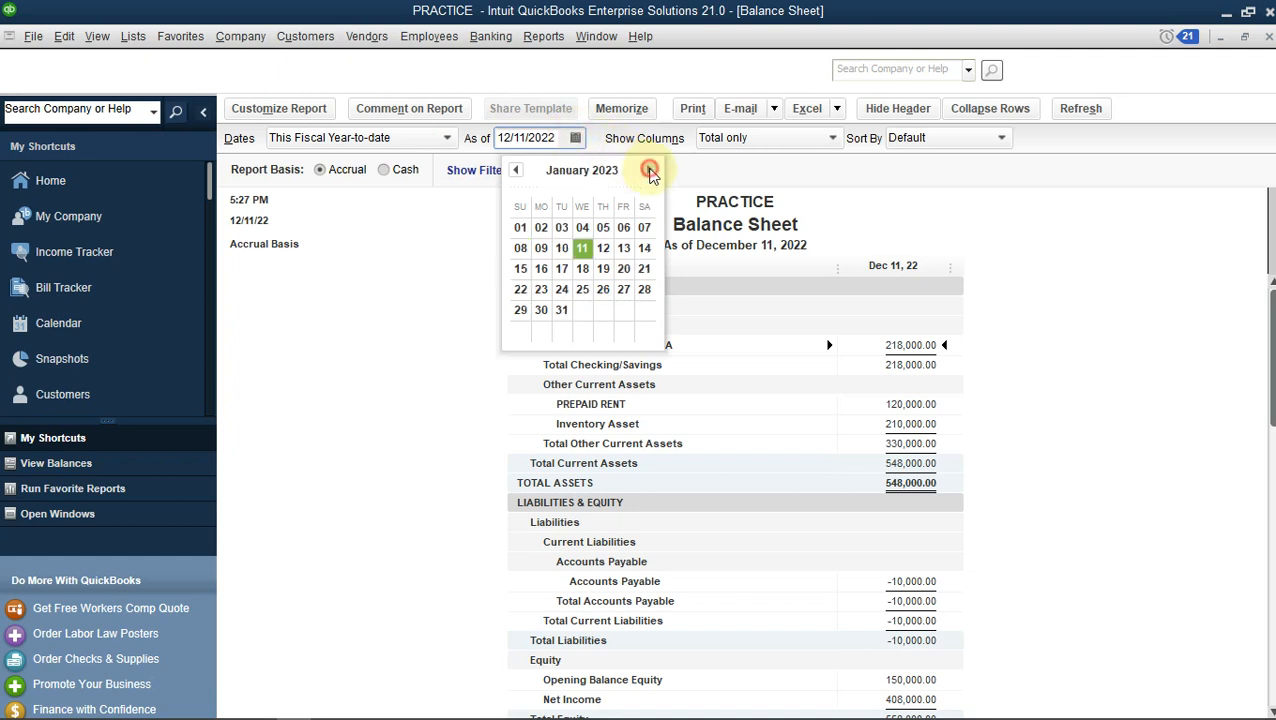
{"action": "left_click", "coordinate": [520, 228]}
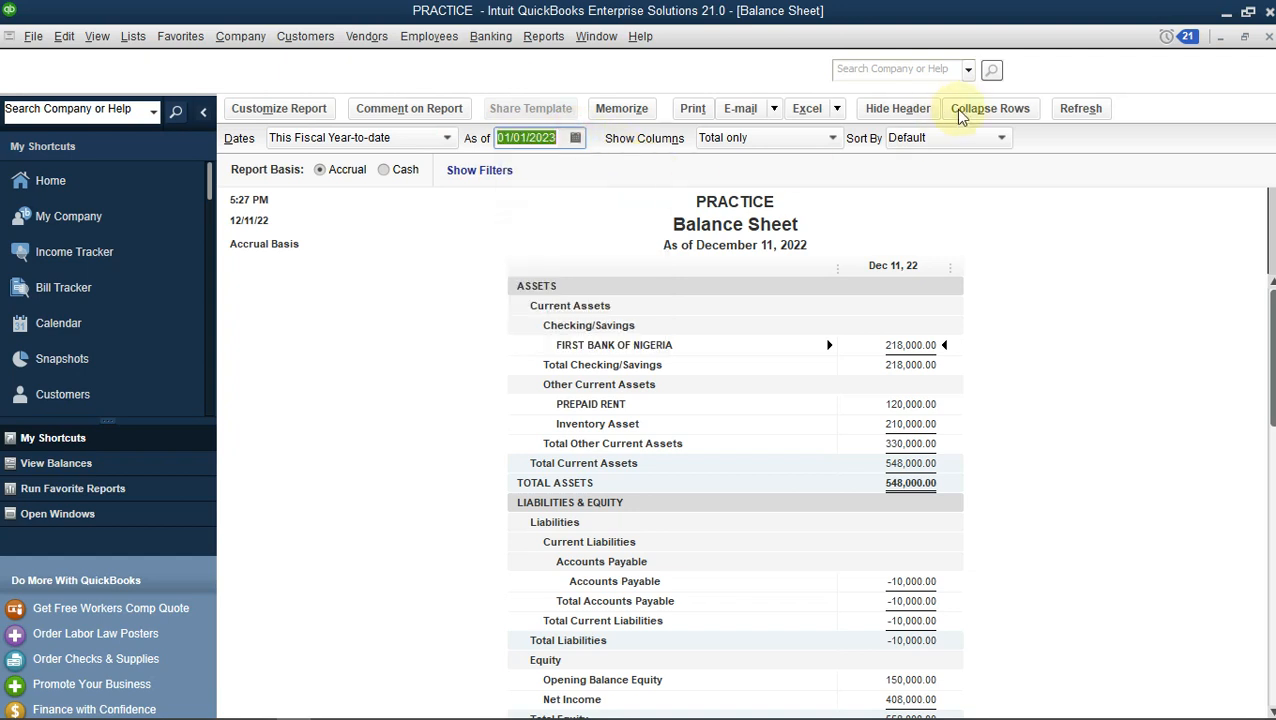
{"action": "left_click", "coordinate": [1079, 122]}
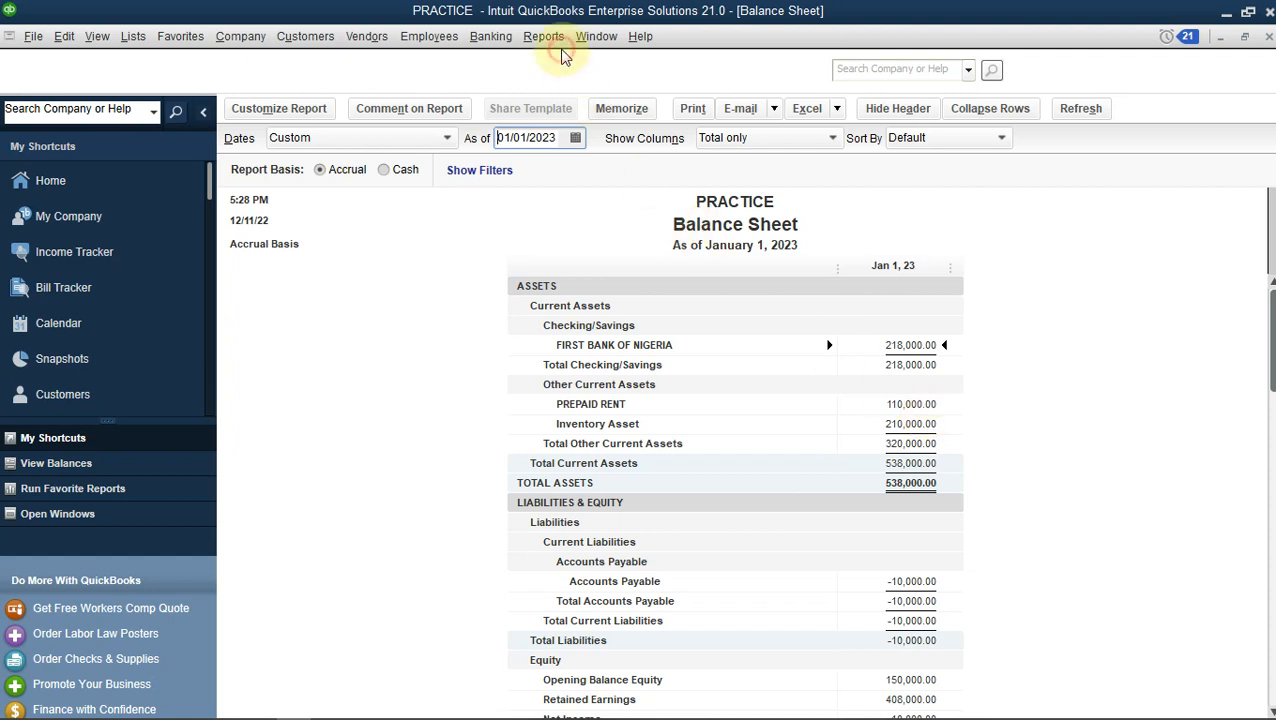
Run the Profit & Loss Standard report with the end date 01/01/2023 and refresh it to check rent expenses
{"action": "left_click", "coordinate": [545, 37]}
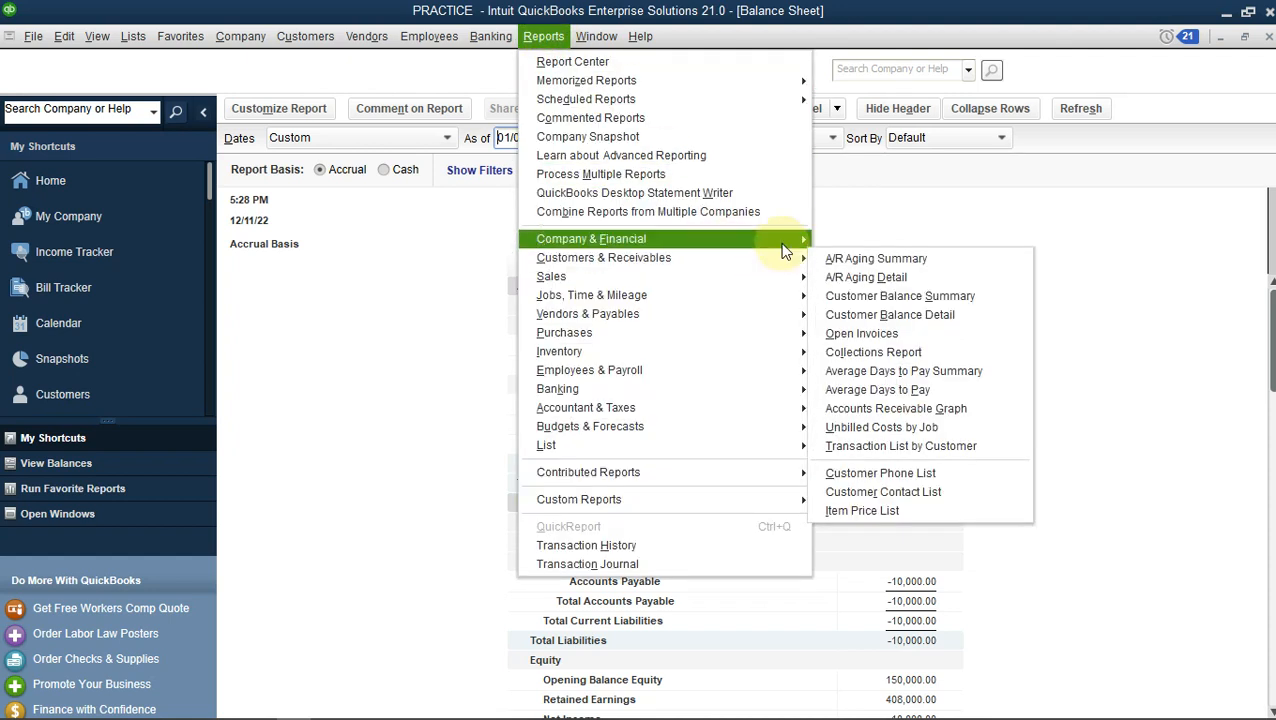
{"action": "mouse_move", "coordinate": [800, 240]}
{"action": "left_click", "coordinate": [903, 239]}
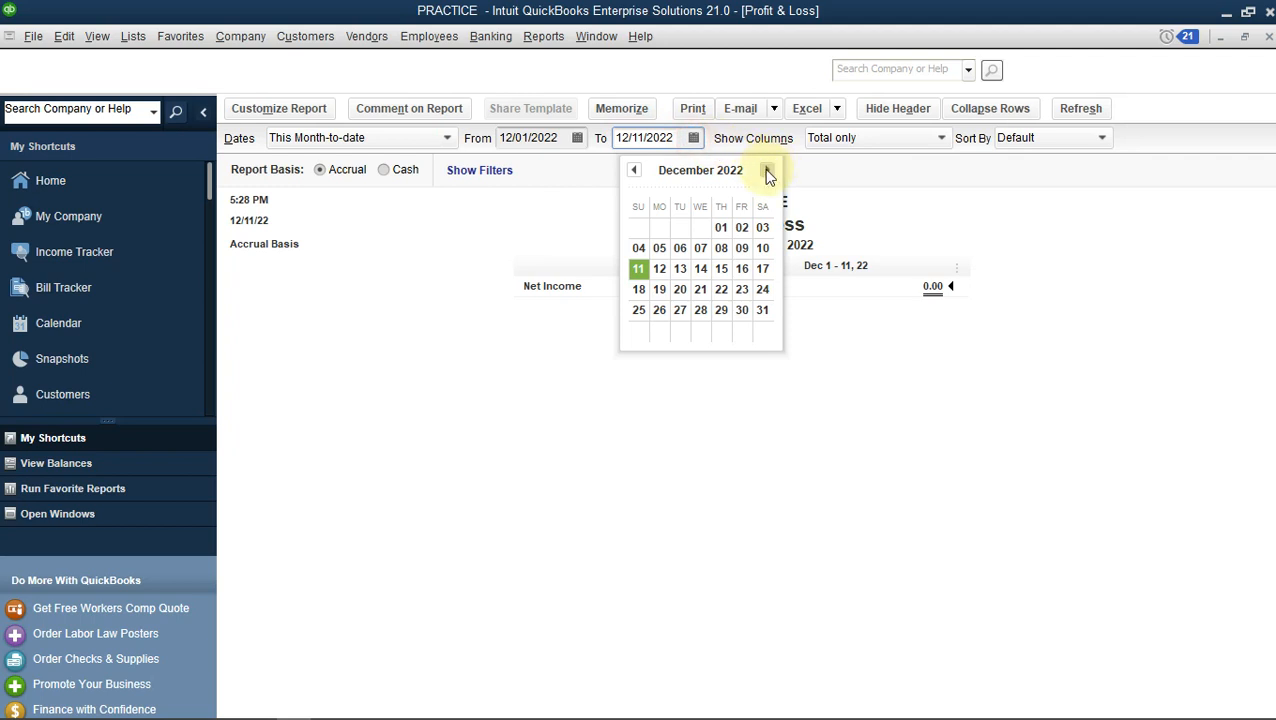
{"action": "left_click", "coordinate": [768, 173]}
{"action": "left_click", "coordinate": [638, 227]}
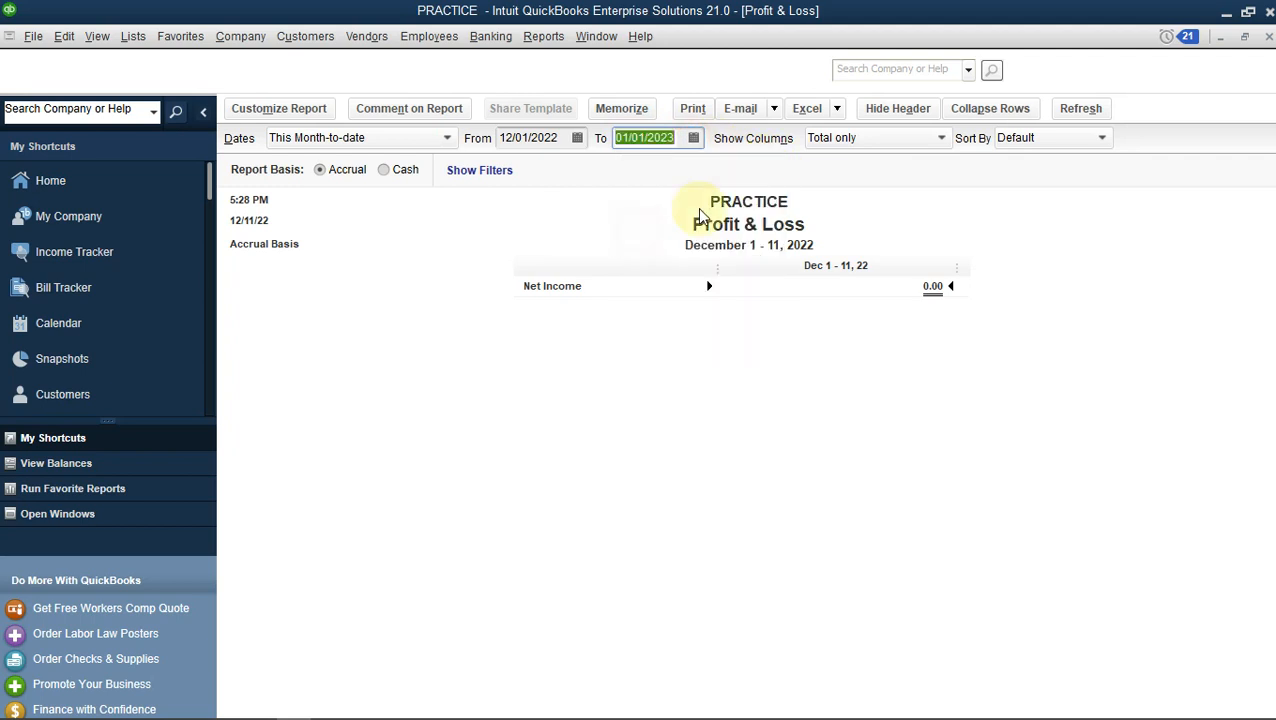
{"action": "left_click", "coordinate": [1088, 108]}
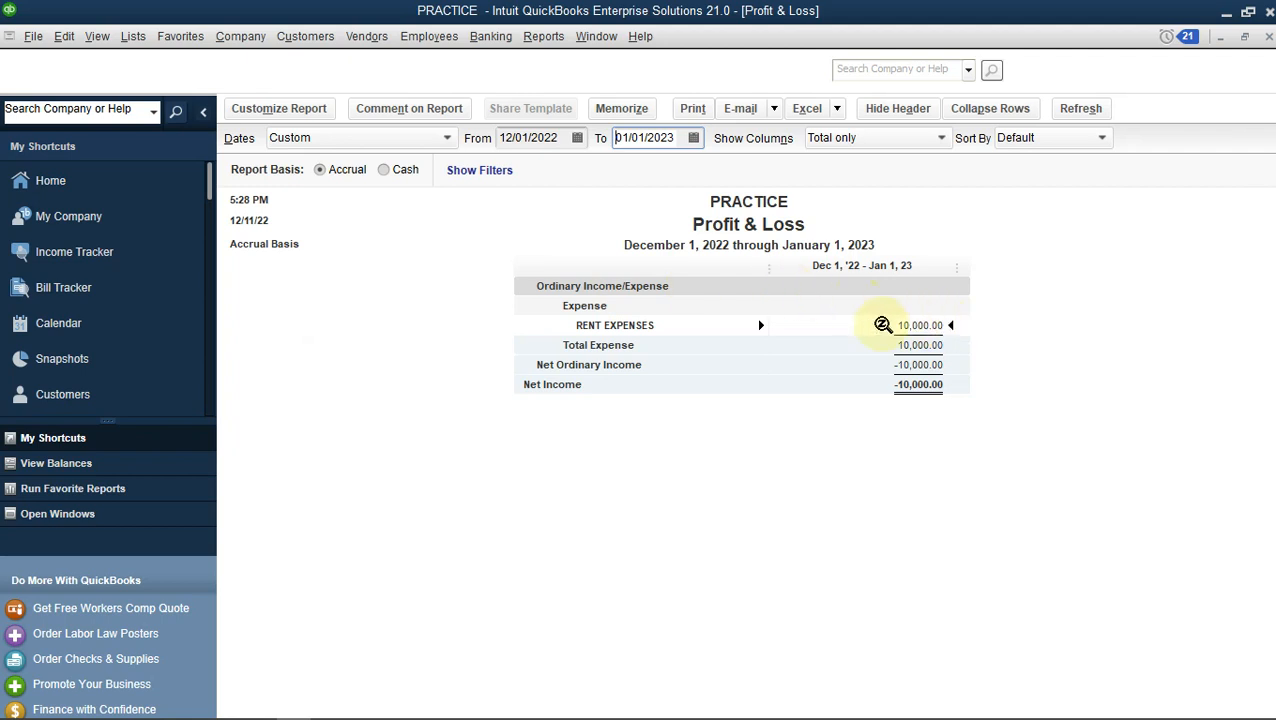
Drill down from the RENT EXPENSES amount to its general journal entry and create a copy of that entry
{"action": "double_click", "coordinate": [880, 325]}
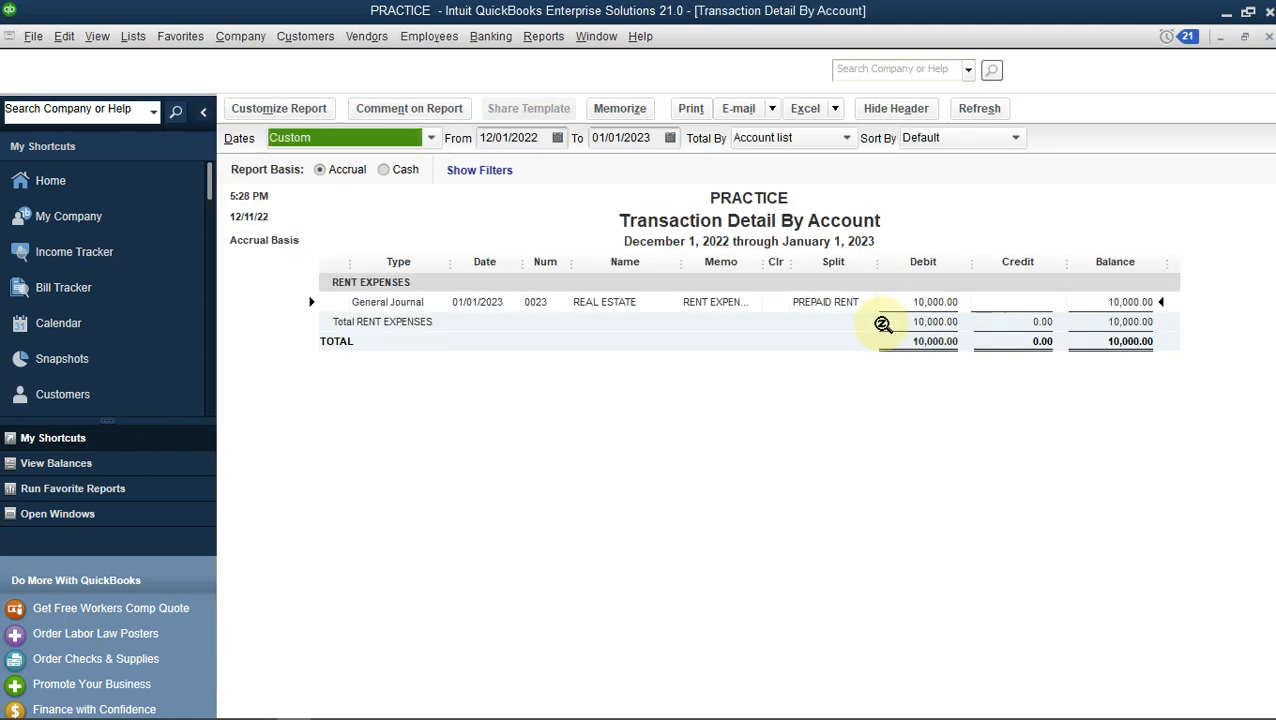
{"action": "double_click", "coordinate": [936, 304]}
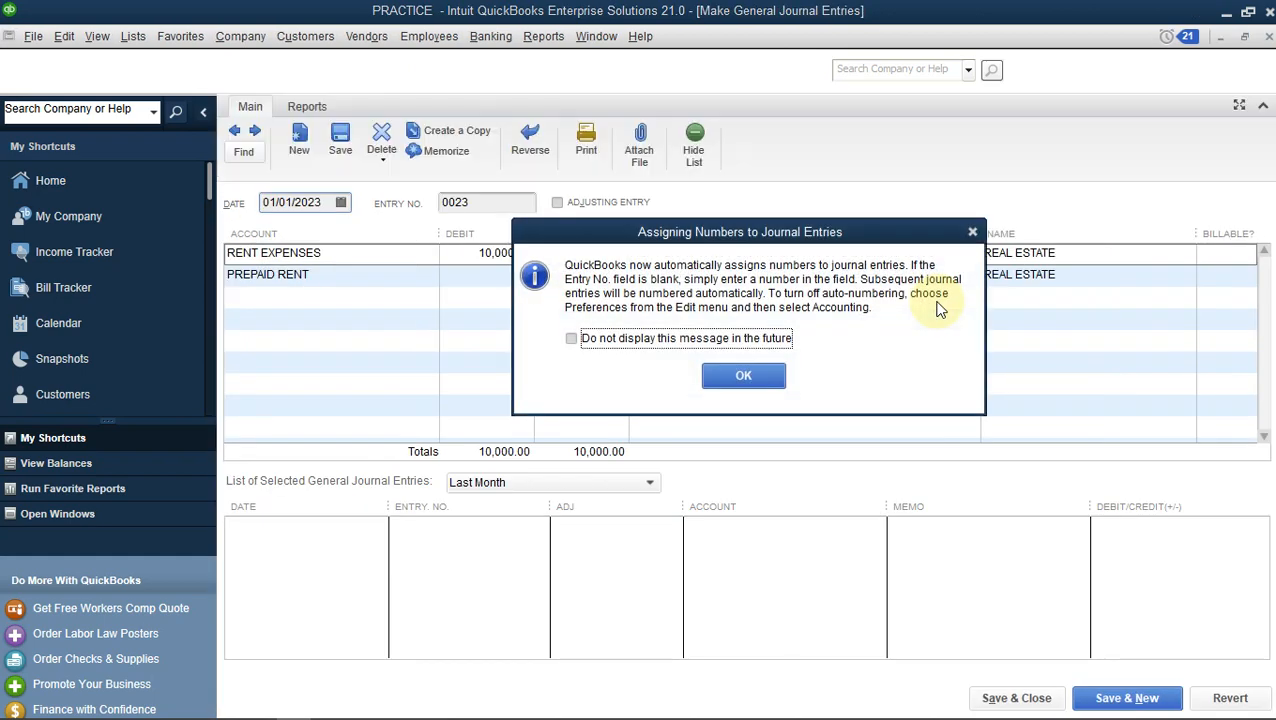
{"action": "left_click", "coordinate": [971, 233]}
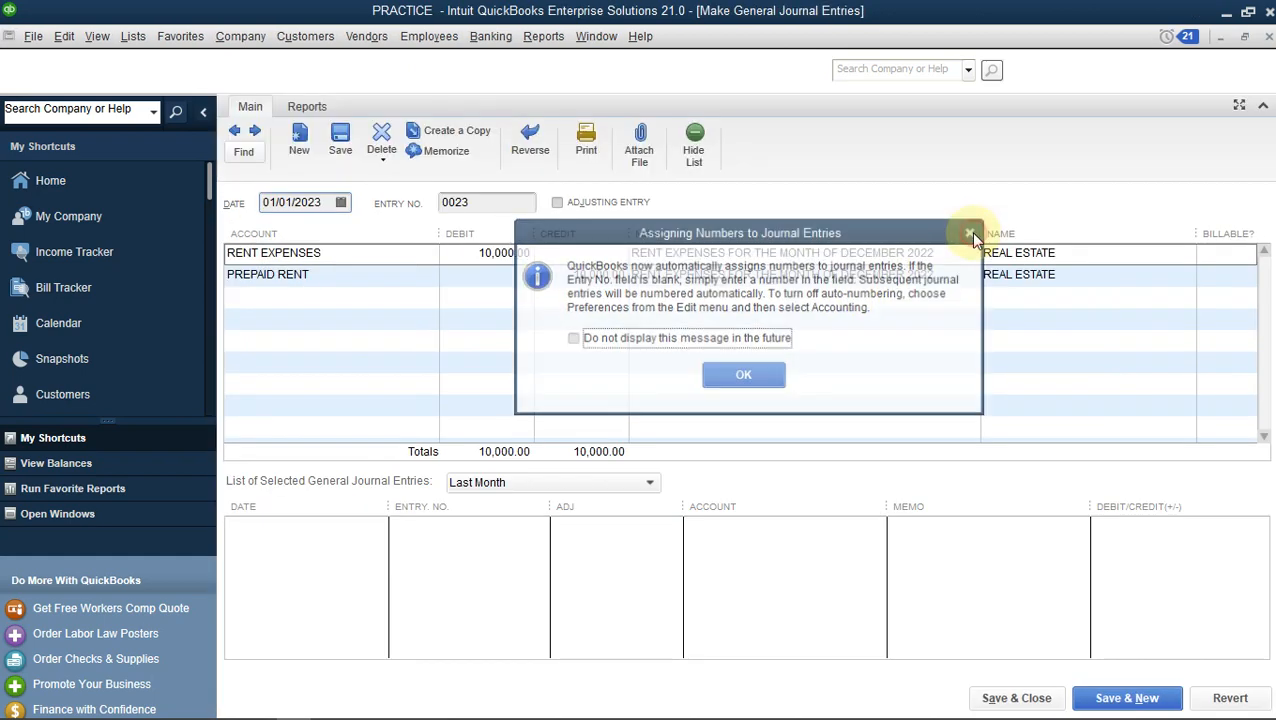
{"action": "left_click", "coordinate": [450, 140]}
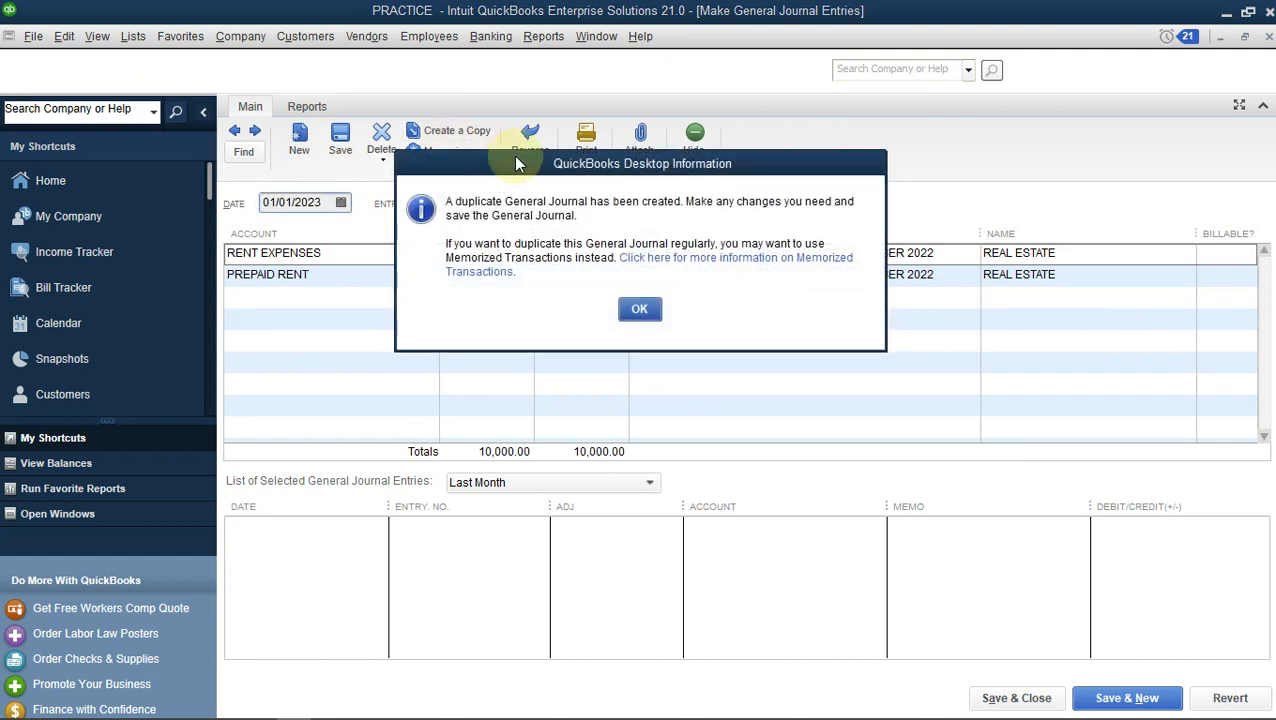
{"action": "left_click", "coordinate": [638, 312]}
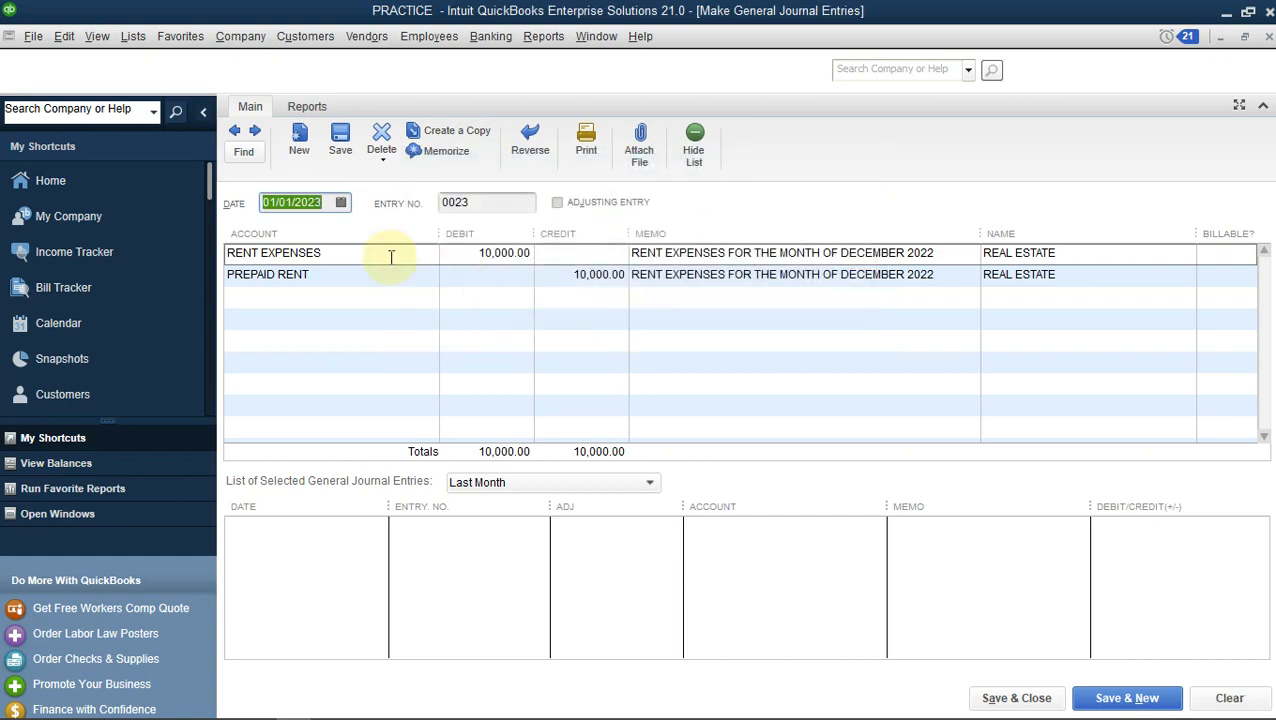
Date the duplicated journal entry 02/01/2023
{"action": "left_click", "coordinate": [341, 203]}
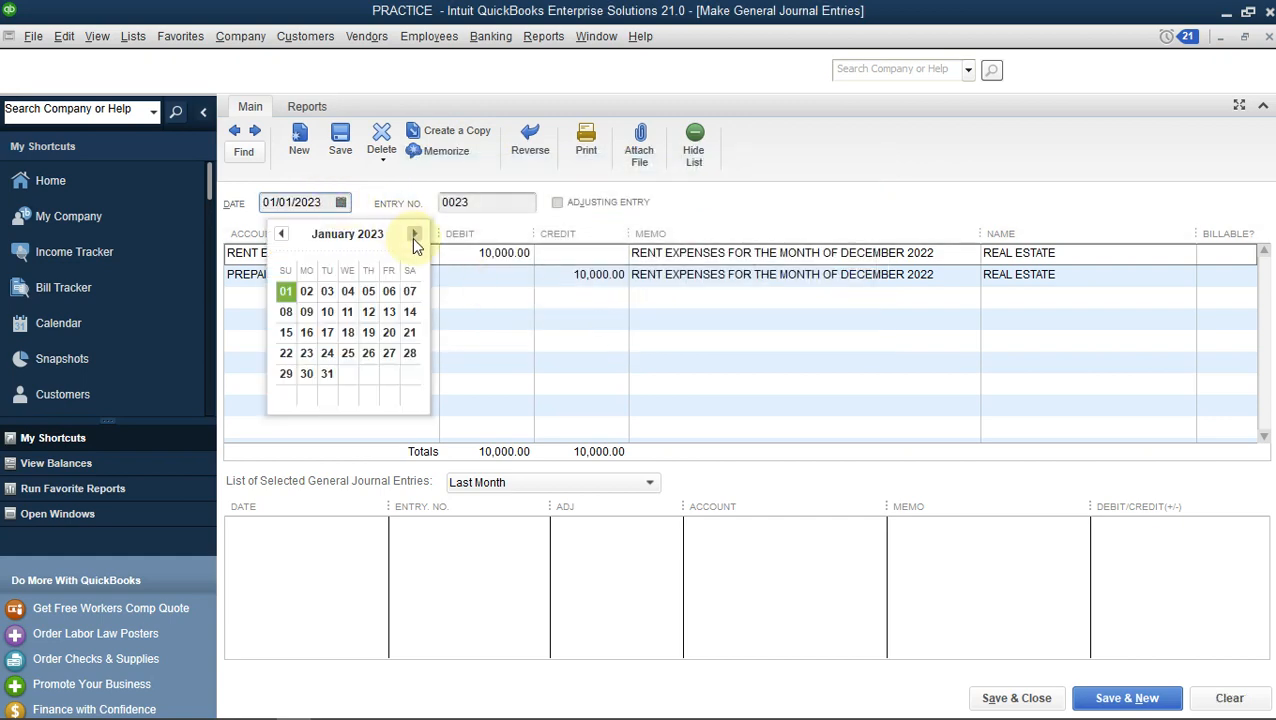
{"action": "left_click", "coordinate": [414, 233]}
{"action": "left_click", "coordinate": [345, 292]}
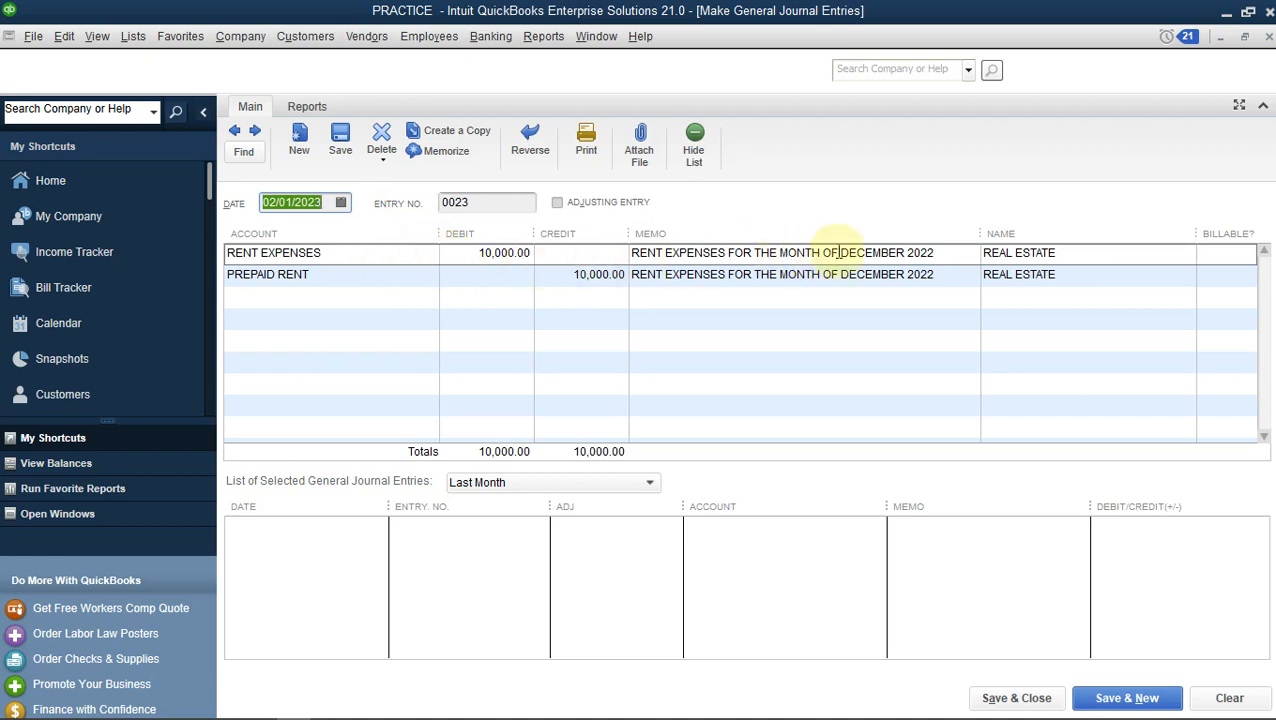
Change the RENT EXPENSES line's memo to RENT EXPENSES FOR THE MONTH OF JANUARY 2023
{"action": "left_click", "coordinate": [905, 253]}
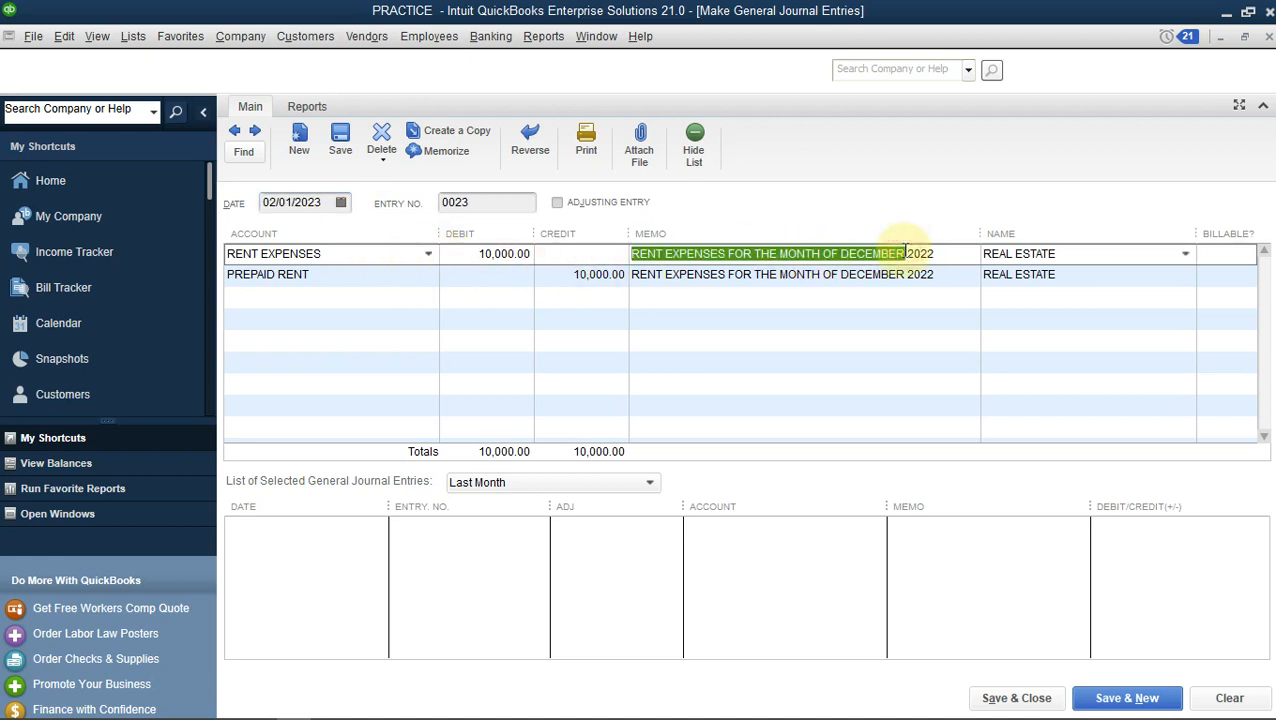
{"action": "left_click", "coordinate": [905, 253]}
{"action": "key", "text": "BackSpace"}
{"action": "key", "text": "BackSpace"}
{"action": "key", "text": "BackSpace"}
{"action": "key", "text": "BackSpace"}
{"action": "key", "text": "BackSpace"}
{"action": "key", "text": "BackSpace"}
{"action": "key", "text": "BackSpace"}
{"action": "key", "text": "BackSpace"}
{"action": "key", "text": "BackSpace"}
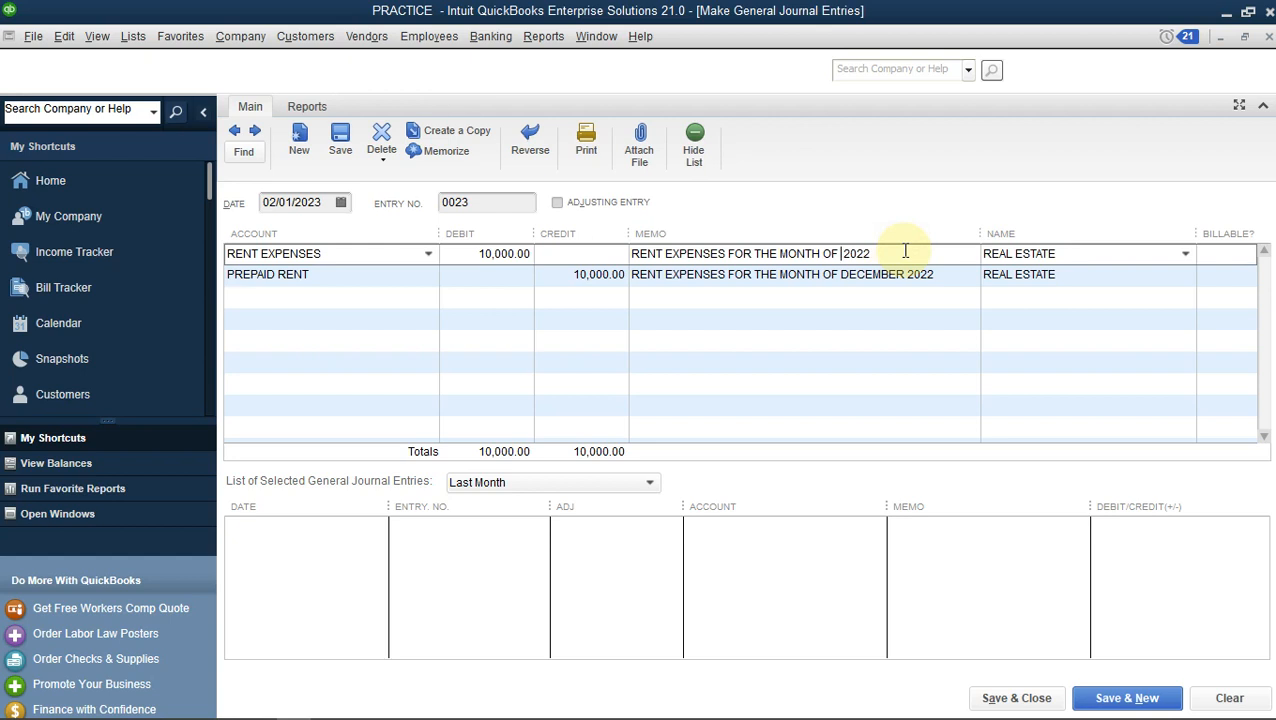
{"action": "type", "text": "JANUARY"}
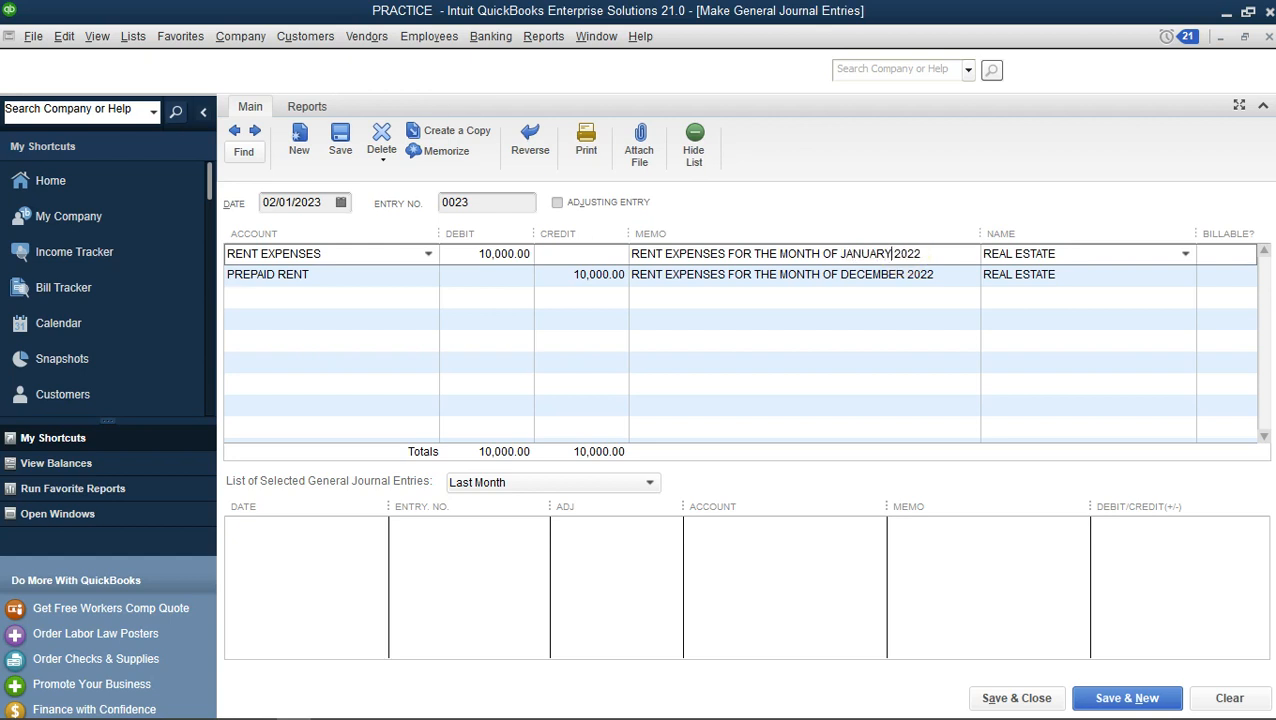
{"action": "left_click", "coordinate": [935, 253]}
{"action": "key", "text": "BackSpace"}
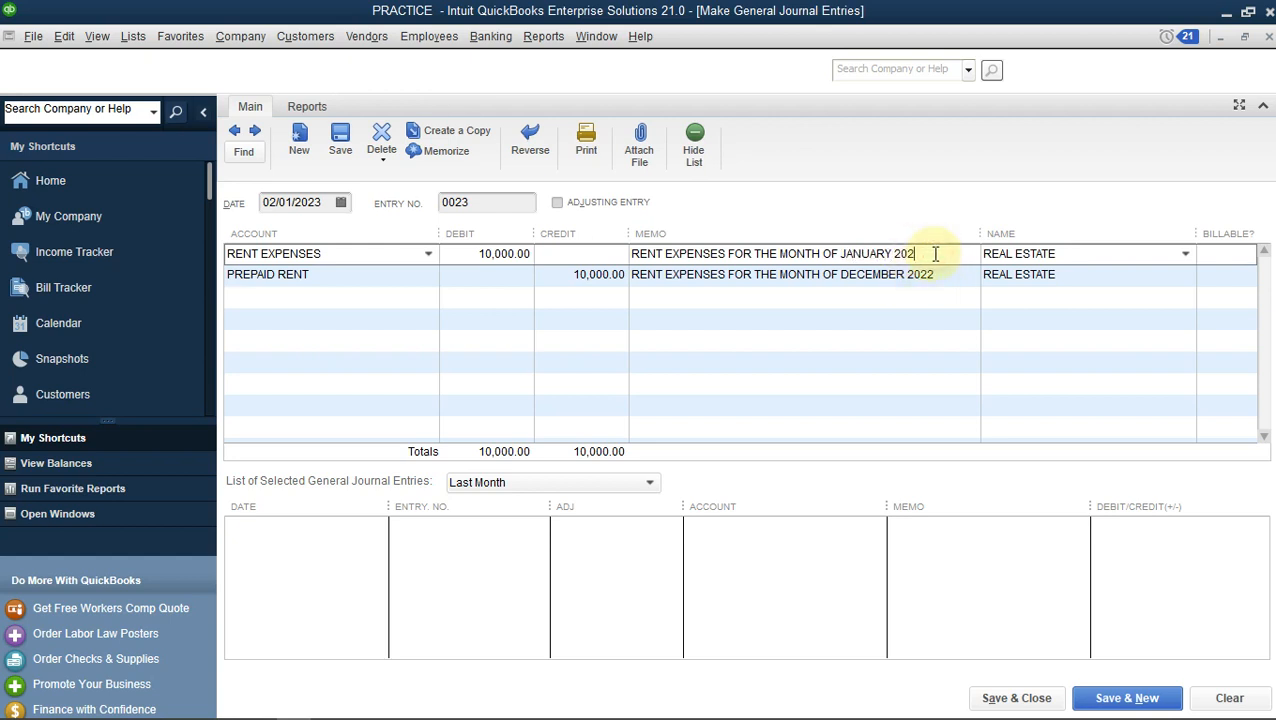
{"action": "type", "text": "3"}
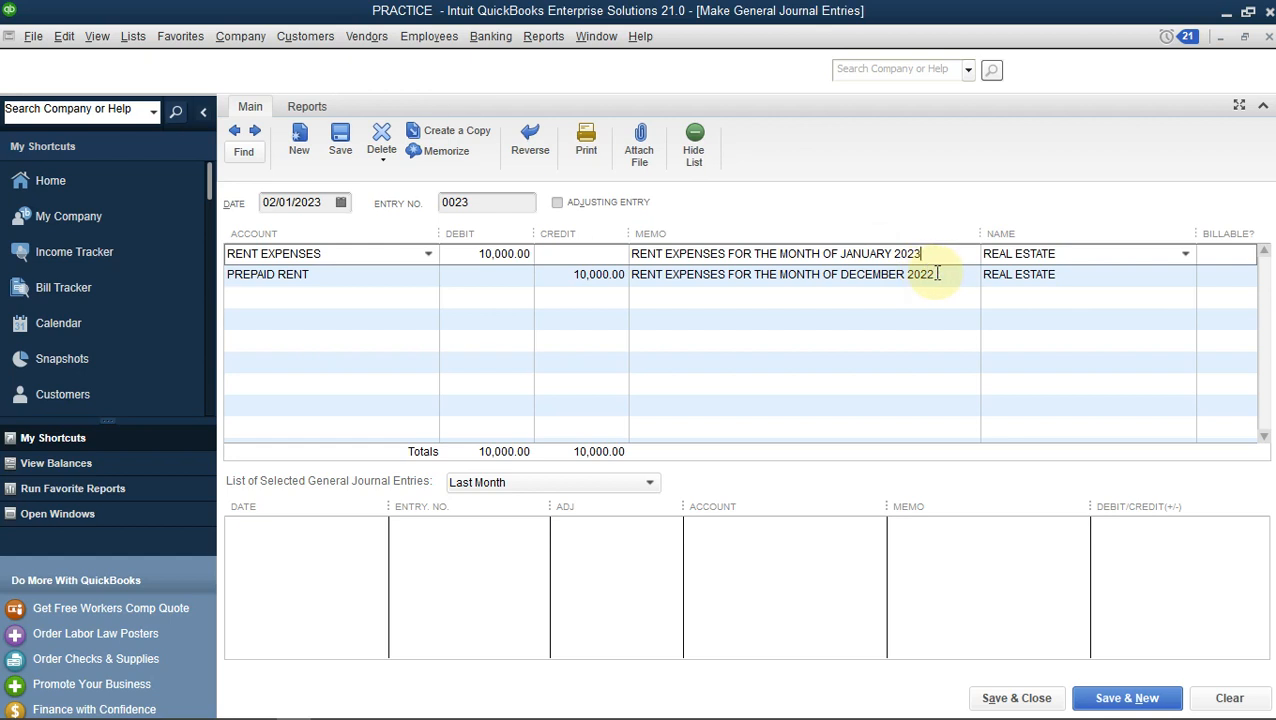
{"action": "key", "text": "BackSpace"}
{"action": "type", "text": "3"}
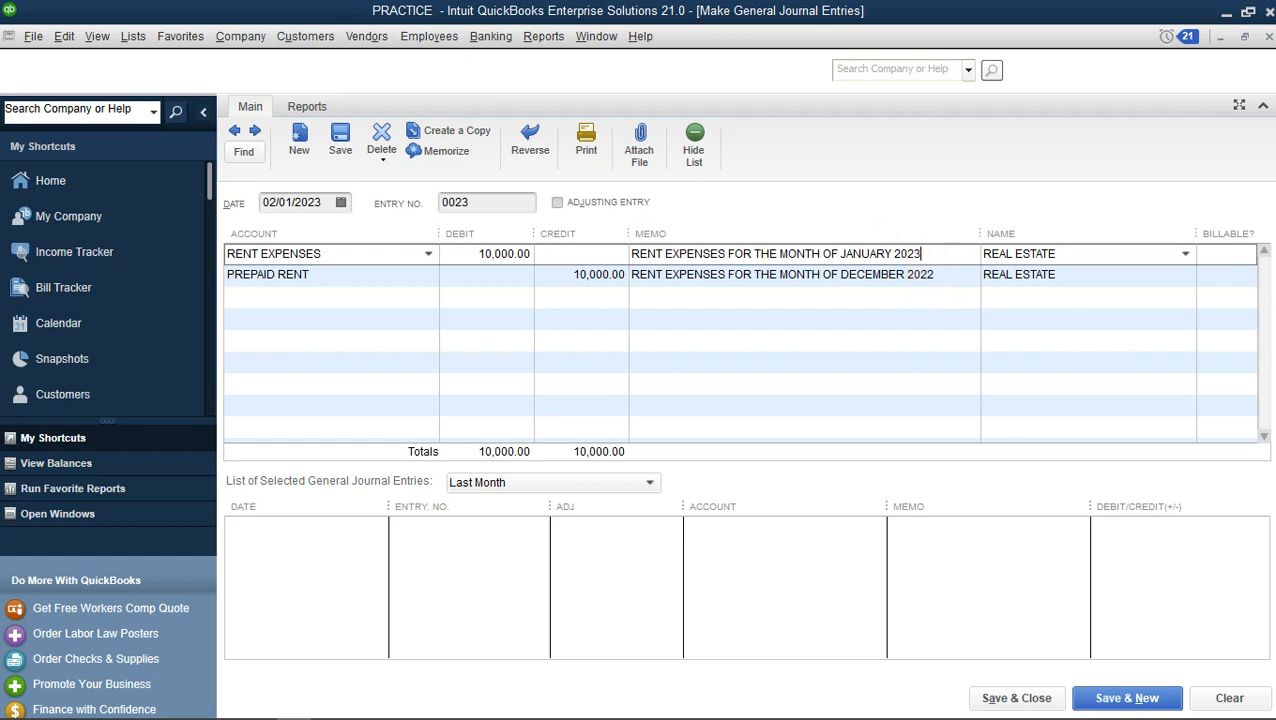
Change the PREPAID RENT line's memo to RENT EXPENSES FOR THE MONTH OF JANUARY 2023, and save and close the entry, accepting its future date
{"action": "left_click", "coordinate": [954, 274]}
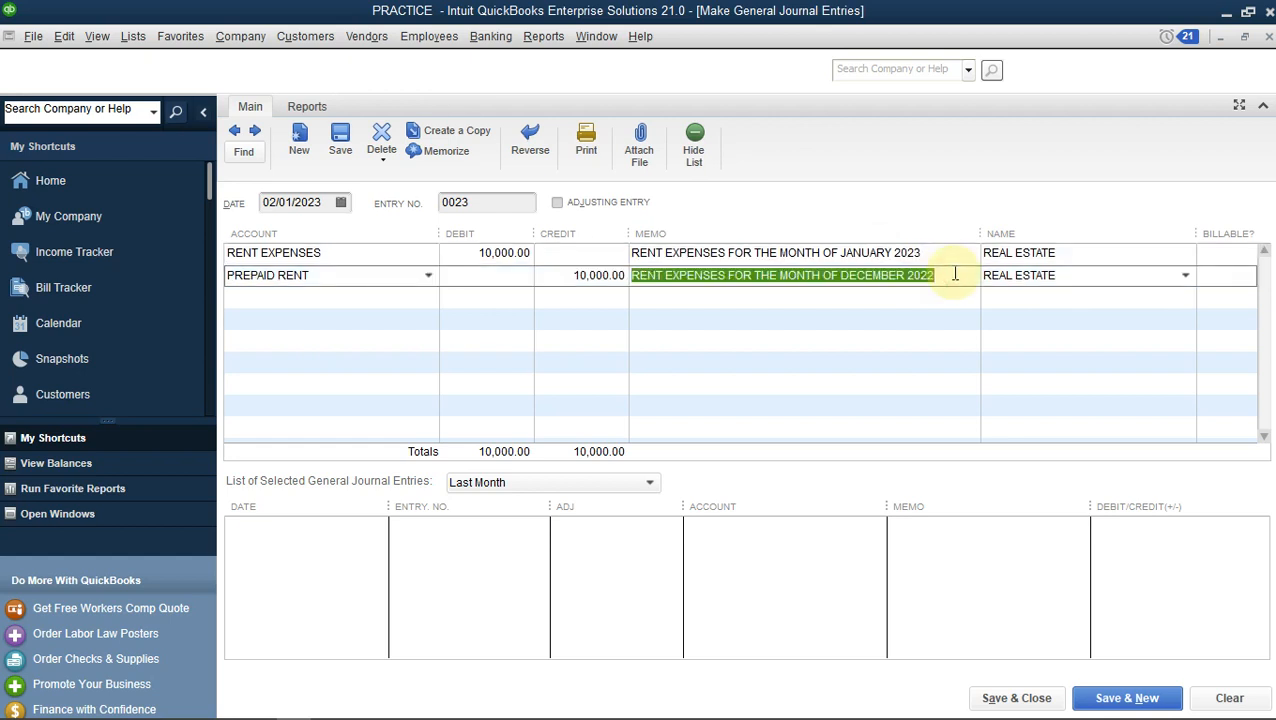
{"action": "left_click", "coordinate": [954, 274]}
{"action": "key", "text": "BackSpace"}
{"action": "type", "text": "3"}
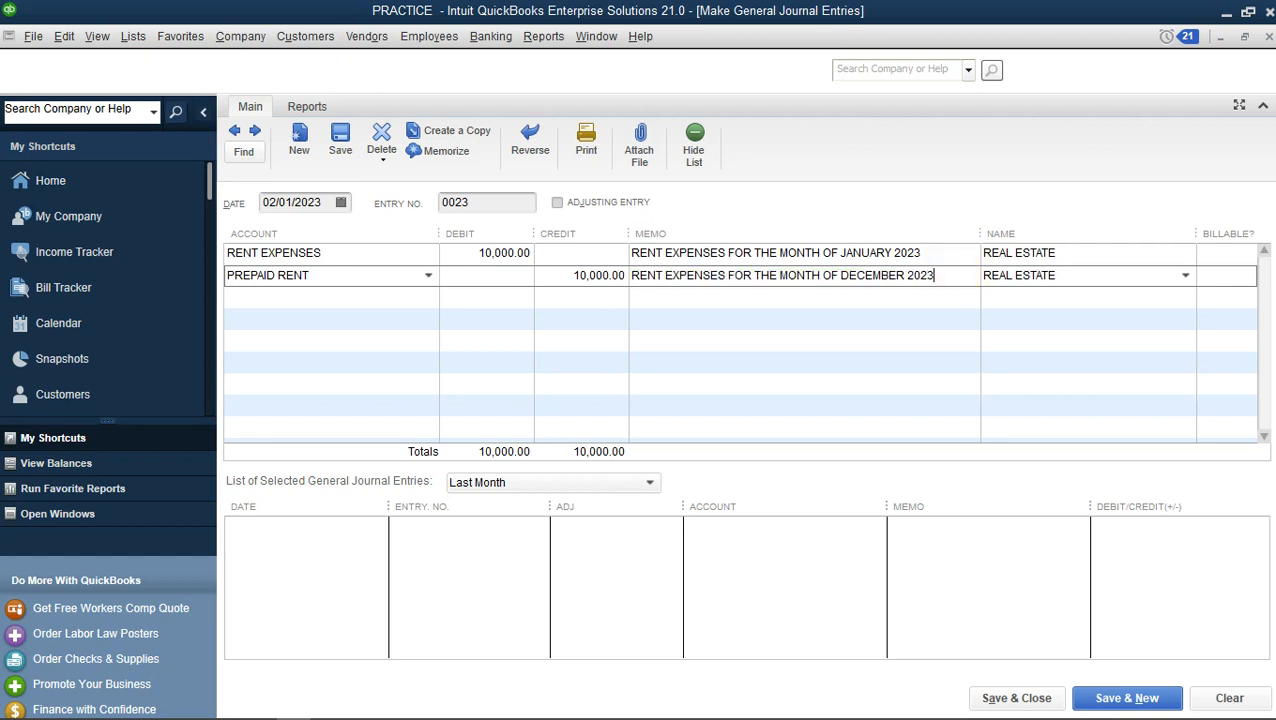
{"action": "left_click", "coordinate": [903, 276]}
{"action": "key", "text": "BackSpace"}
{"action": "key", "text": "BackSpace"}
{"action": "key", "text": "BackSpace"}
{"action": "key", "text": "BackSpace"}
{"action": "key", "text": "BackSpace"}
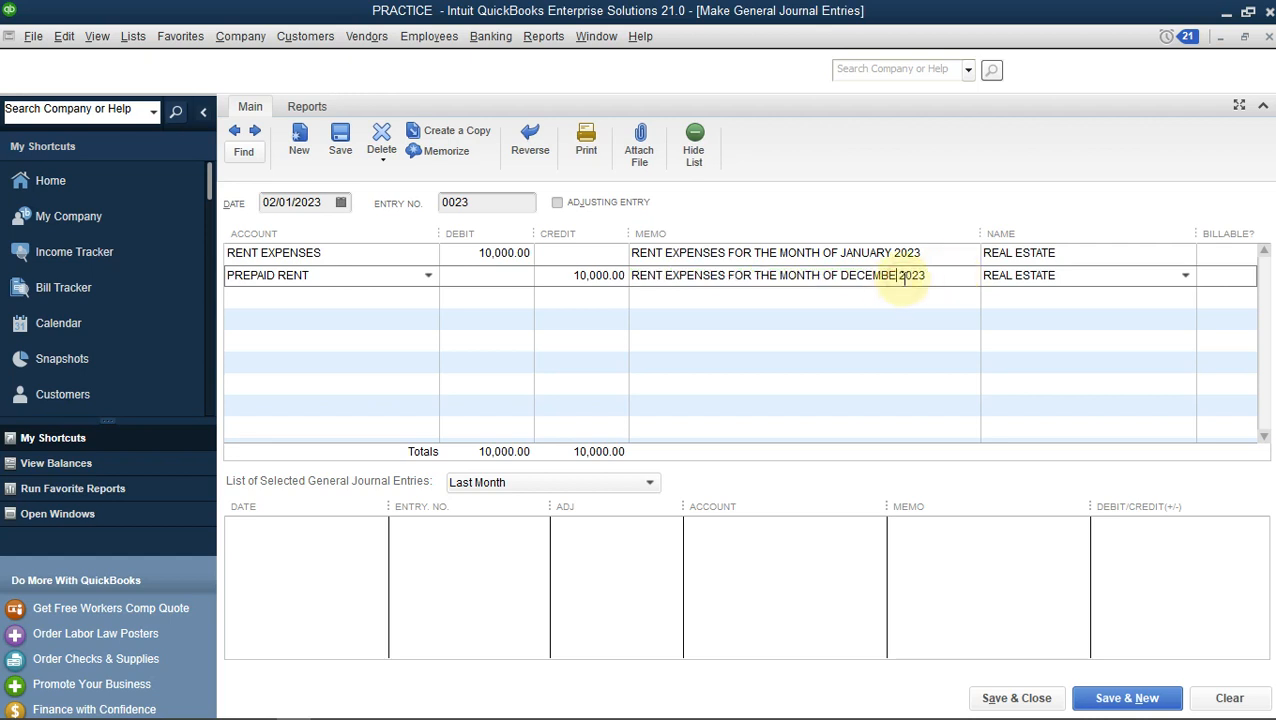
{"action": "key", "text": "BackSpace"}
{"action": "key", "text": "BackSpace"}
{"action": "key", "text": "BackSpace"}
{"action": "type", "text": "JANUA"}
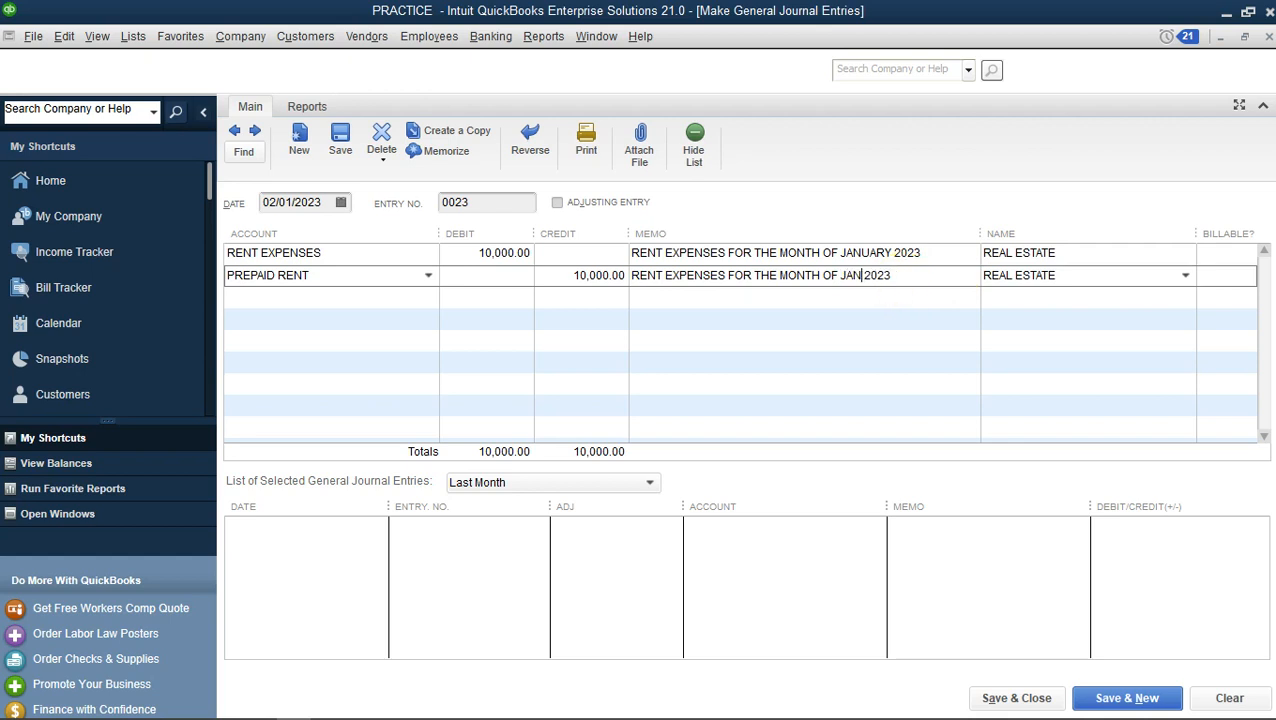
{"action": "type", "text": "RY"}
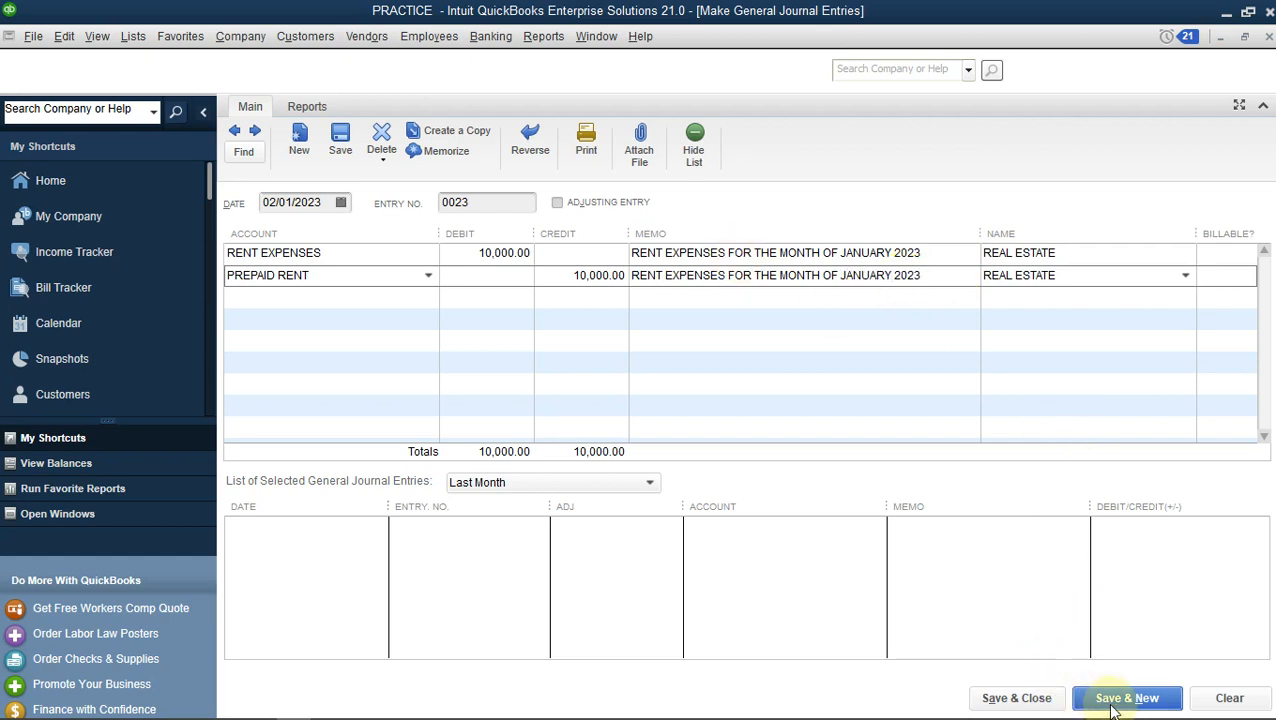
{"action": "left_click", "coordinate": [1020, 699]}
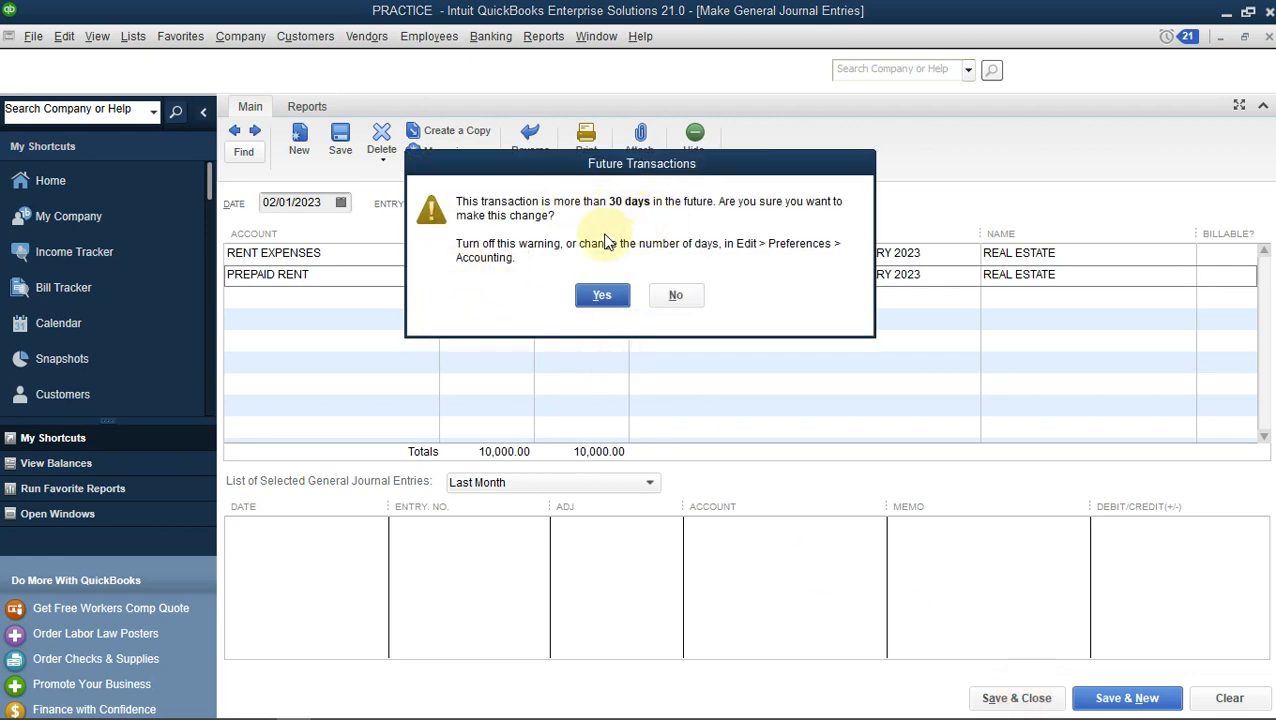
{"action": "left_click", "coordinate": [610, 298]}
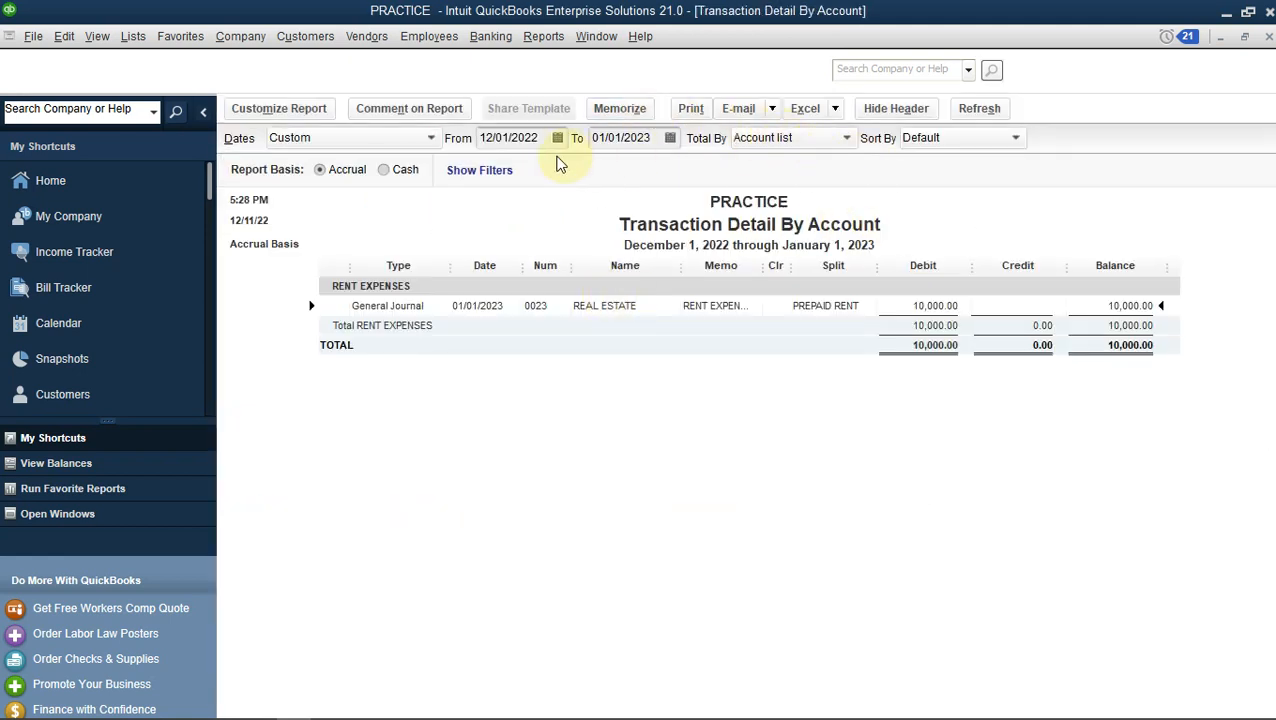
Extend the Transaction Detail By Account report's end date to 02/01/2023 and refresh it to check the rent expense entries
{"action": "left_click", "coordinate": [670, 138]}
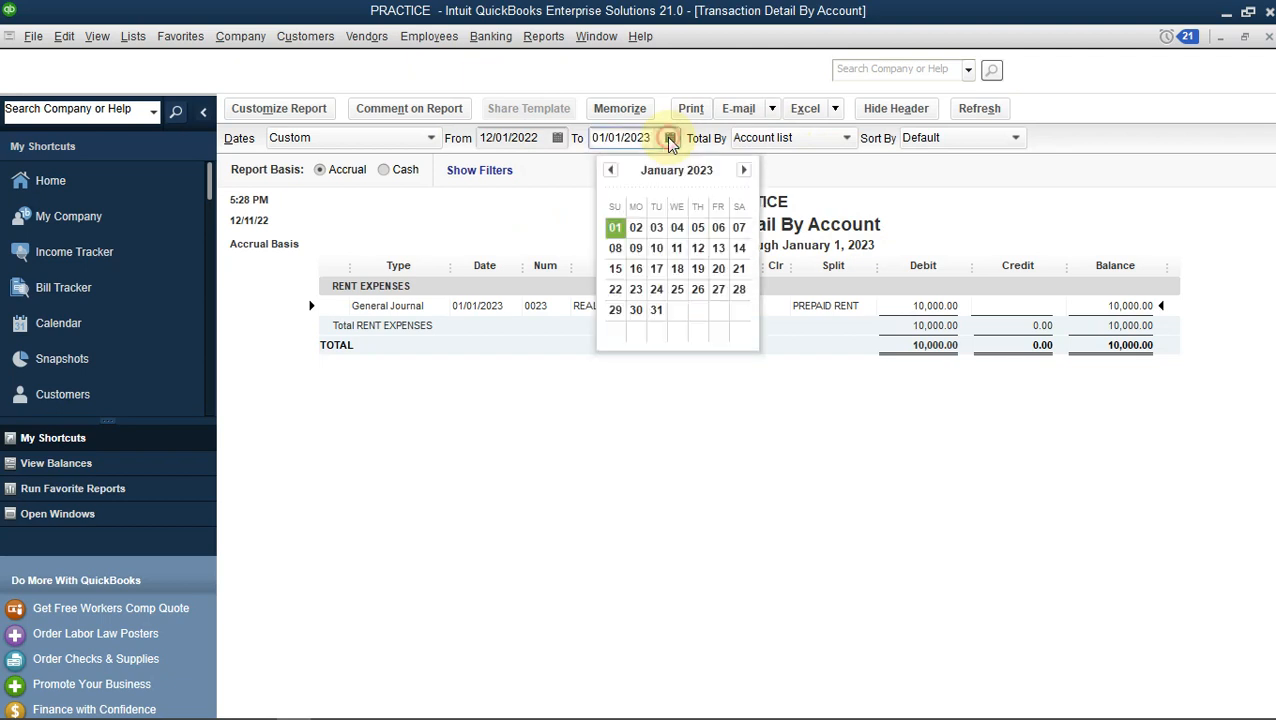
{"action": "left_click", "coordinate": [744, 170]}
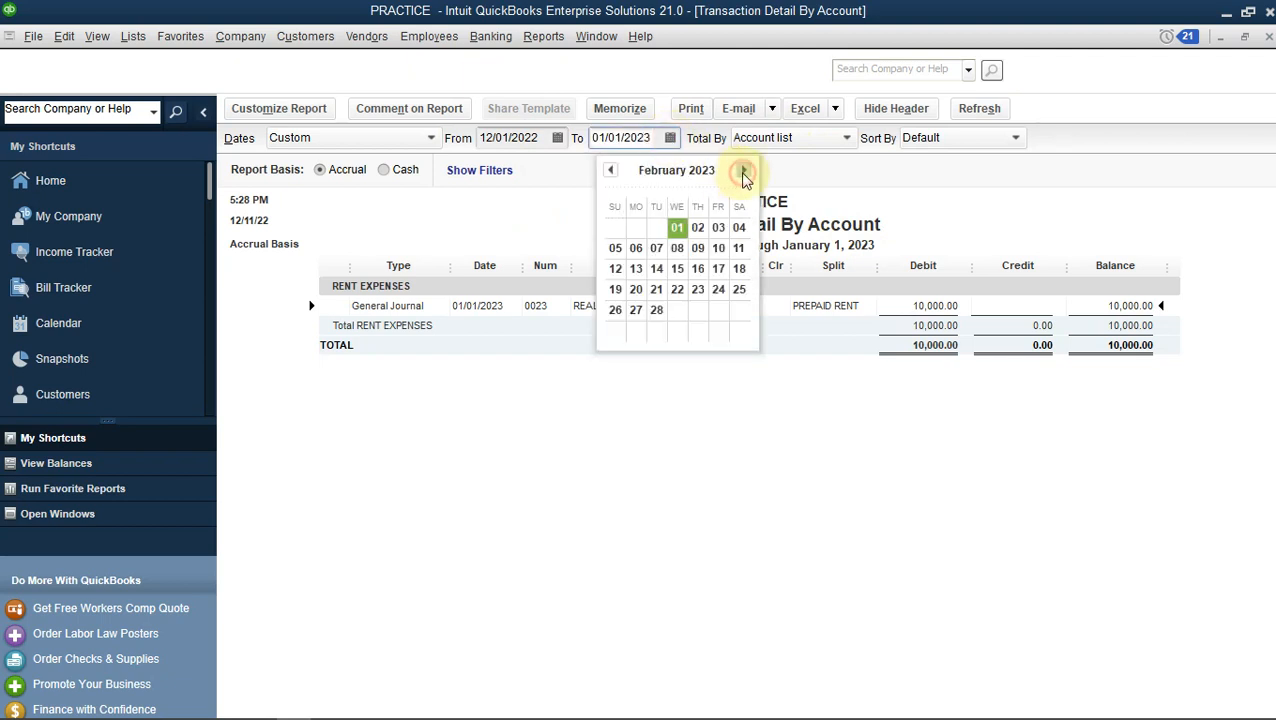
{"action": "left_click", "coordinate": [677, 230]}
{"action": "left_click", "coordinate": [990, 110]}
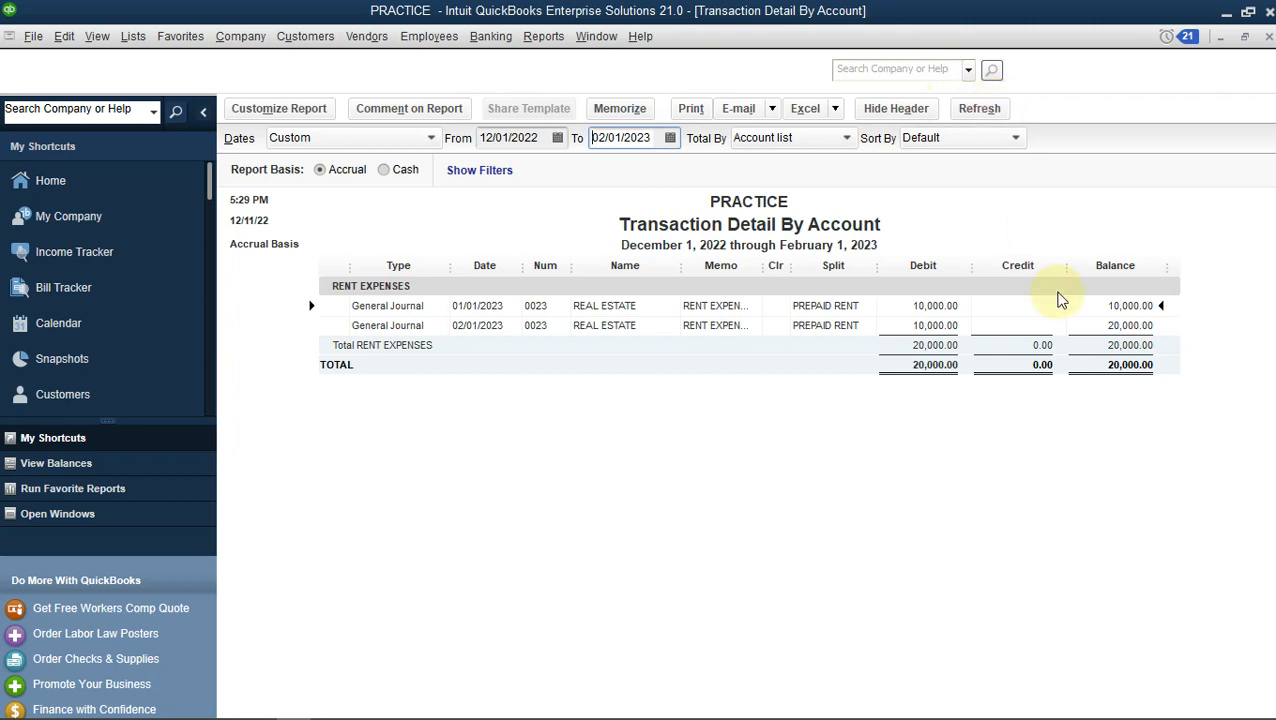
Total the Transaction Detail By Account report by Month to review the rent expense for each month
{"action": "left_click", "coordinate": [827, 147]}
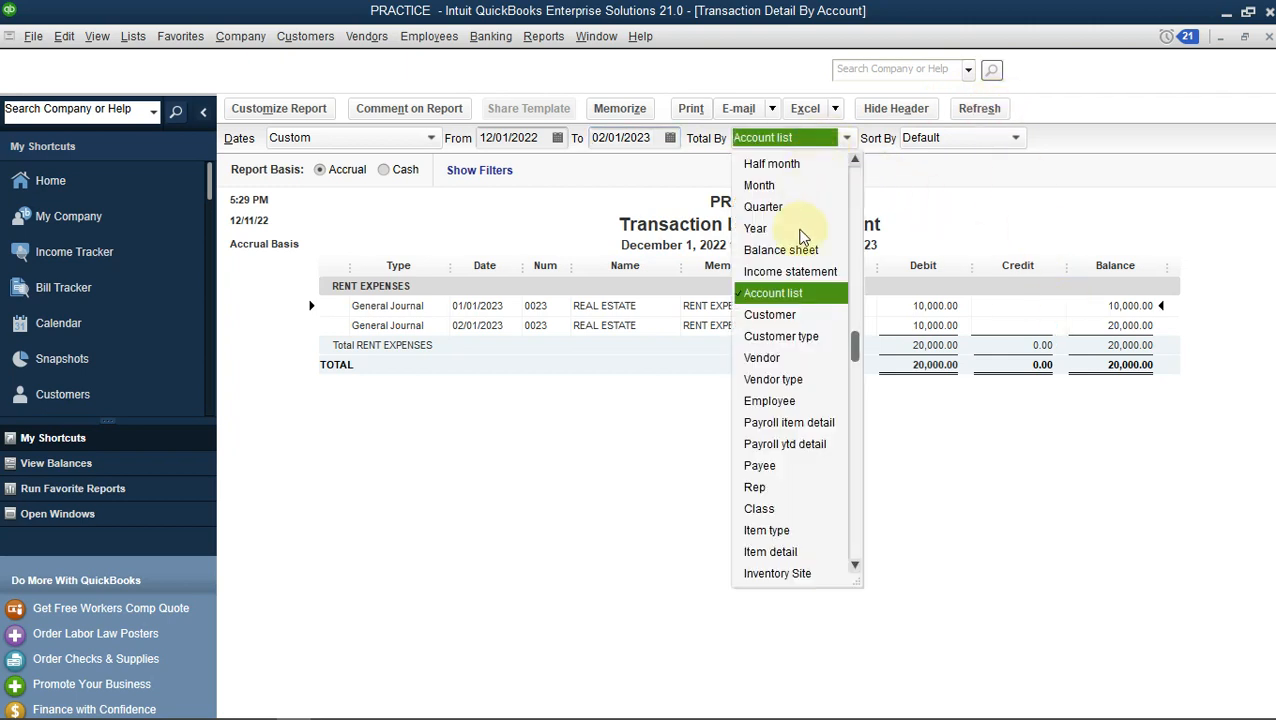
{"action": "left_click", "coordinate": [758, 185]}
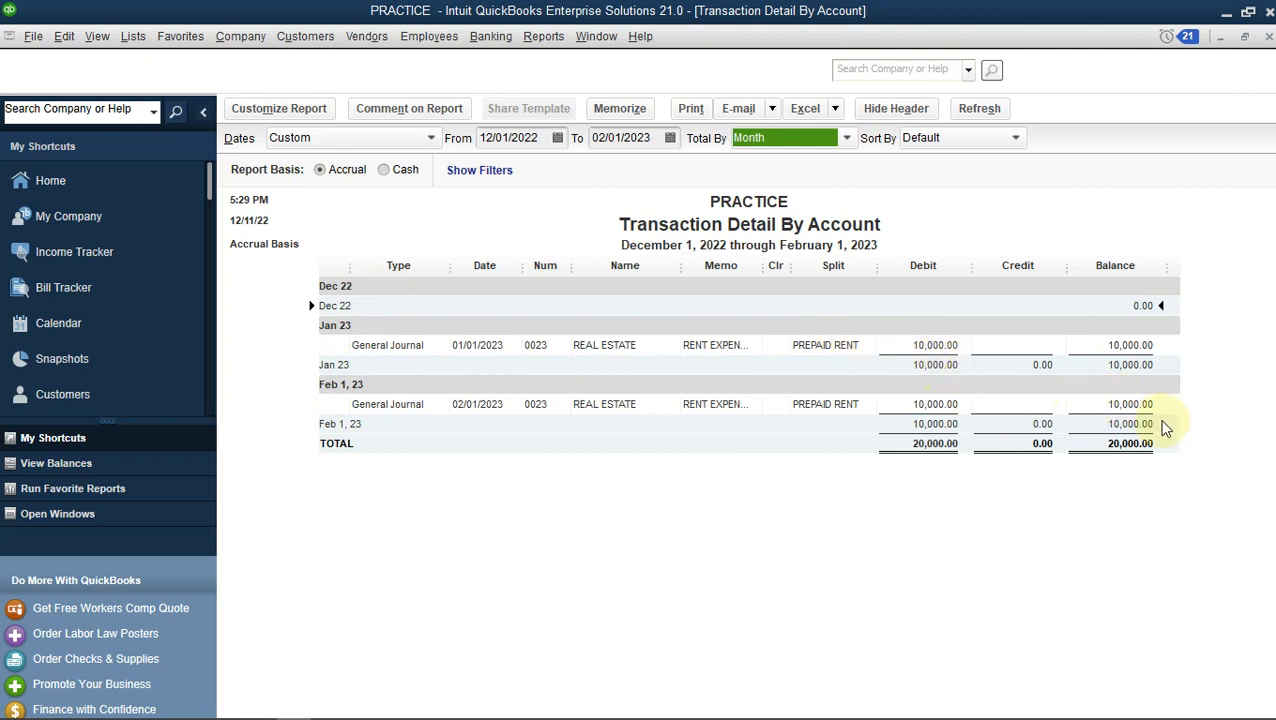
{"action": "left_click", "coordinate": [846, 138]}
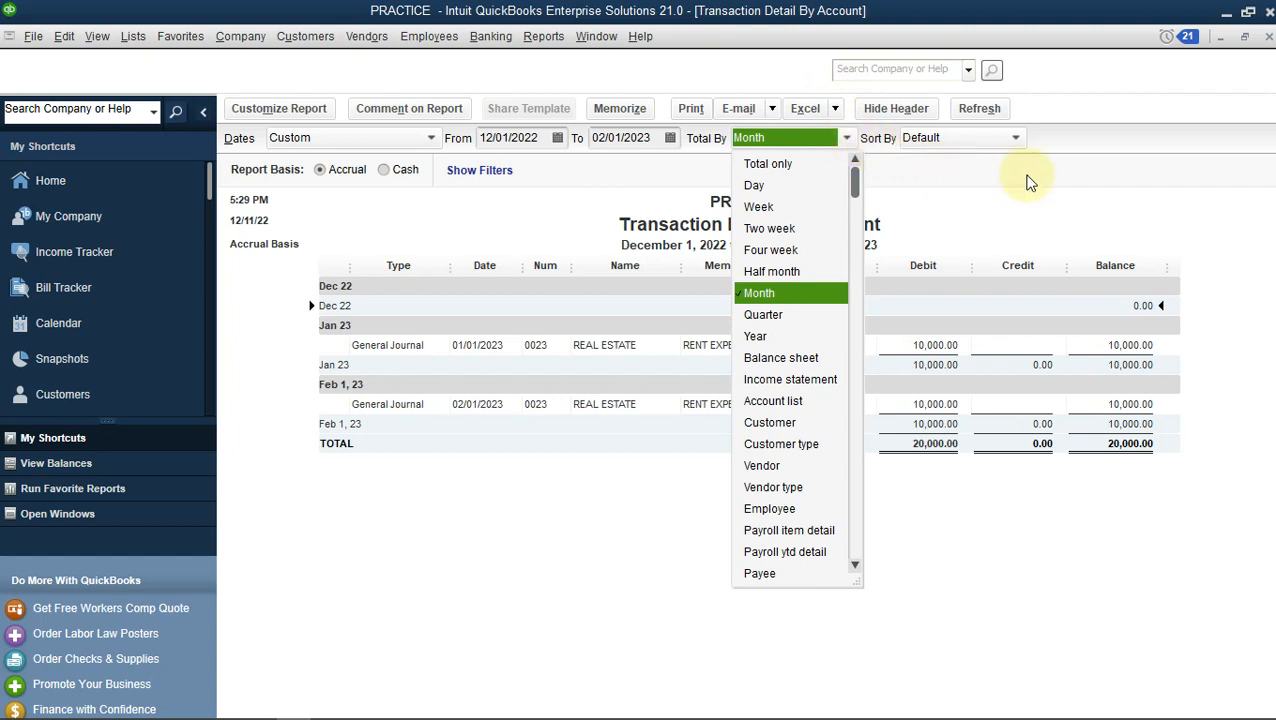
{"action": "left_click", "coordinate": [960, 206]}
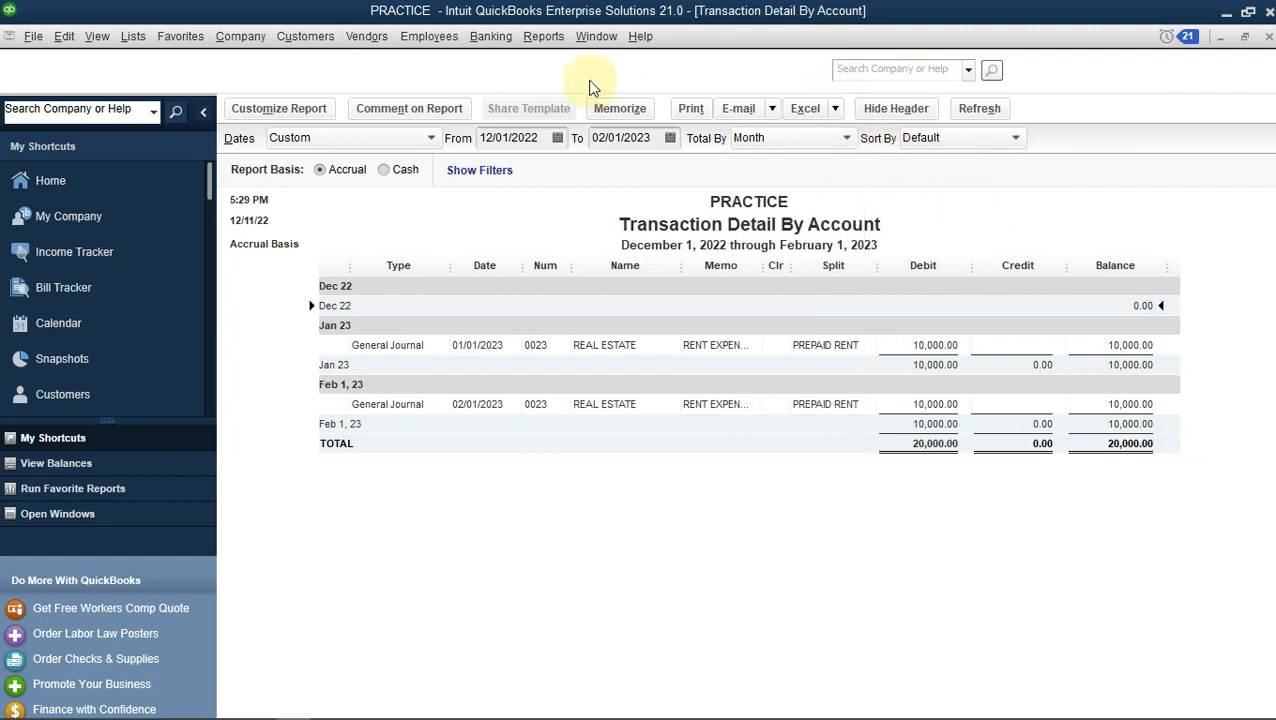
Run the Balance Sheet Standard report as of 02/01/2023 to check the prepaid rent balance, and return to the home page
{"action": "left_click", "coordinate": [545, 40]}
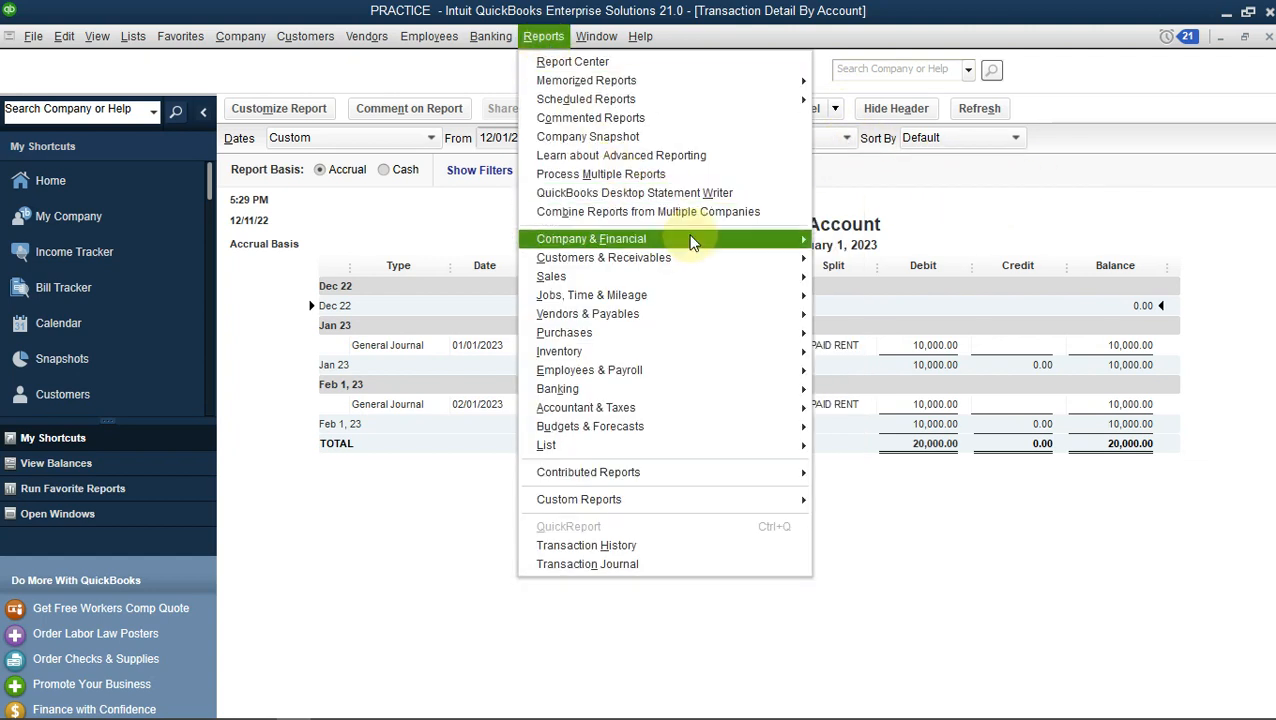
{"action": "mouse_move", "coordinate": [691, 243]}
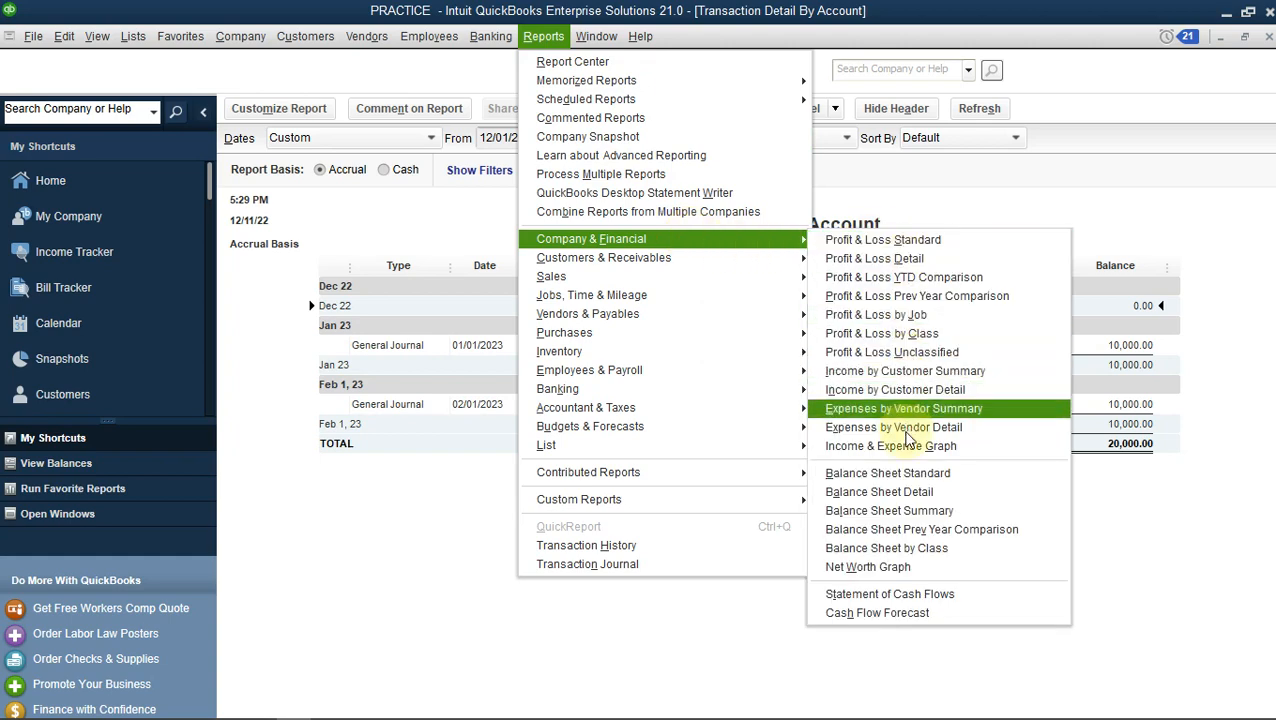
{"action": "left_click", "coordinate": [909, 476]}
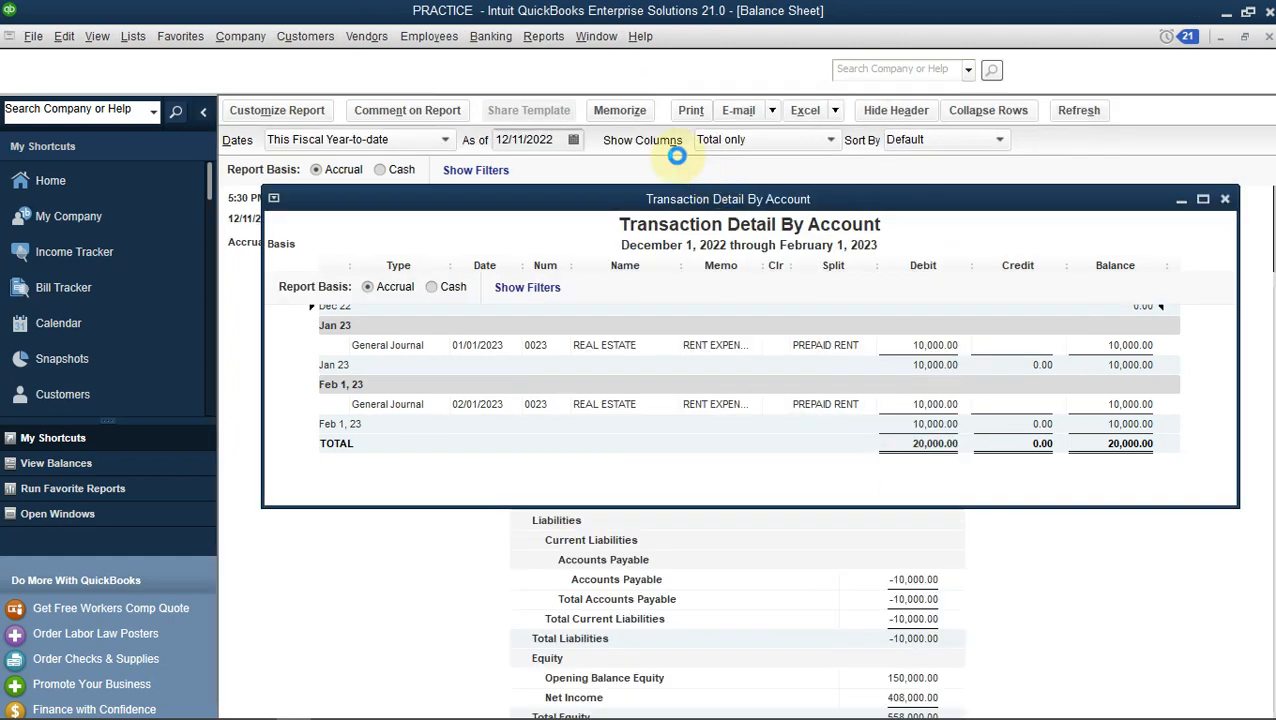
{"action": "left_click", "coordinate": [575, 137]}
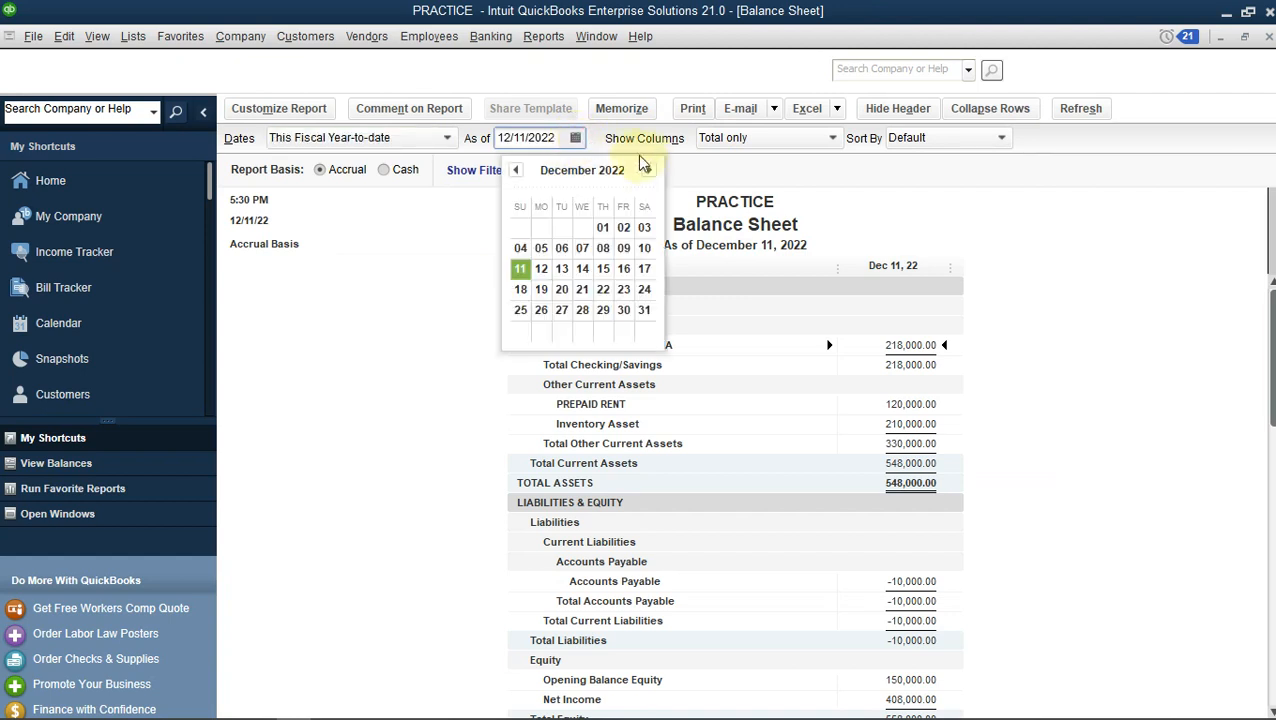
{"action": "left_click", "coordinate": [650, 172]}
{"action": "left_click", "coordinate": [650, 172]}
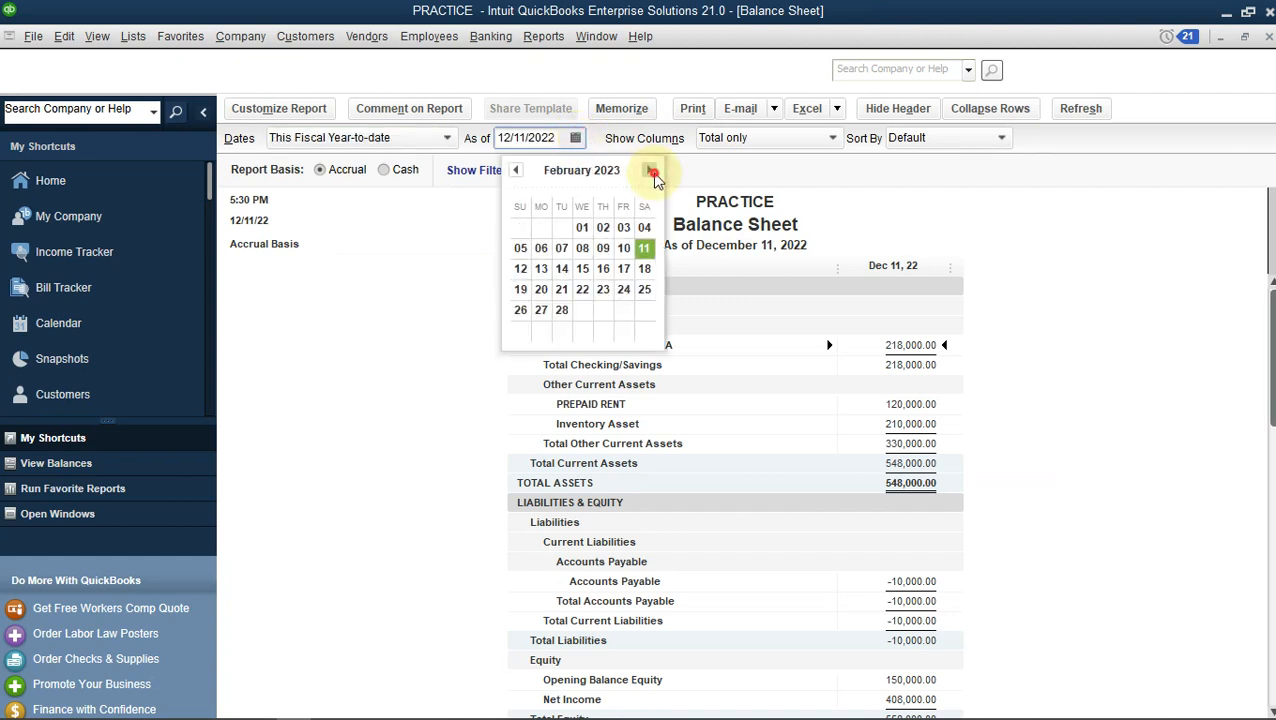
{"action": "left_click", "coordinate": [580, 229]}
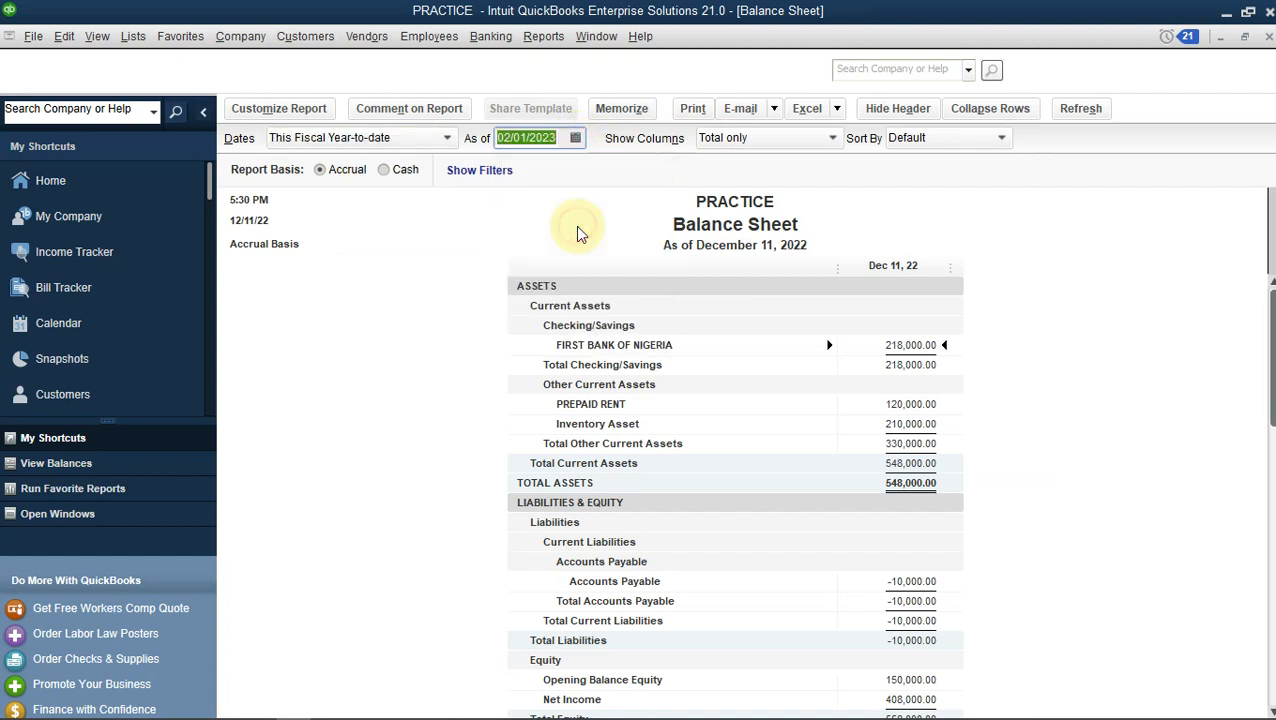
{"action": "left_click", "coordinate": [1081, 108]}
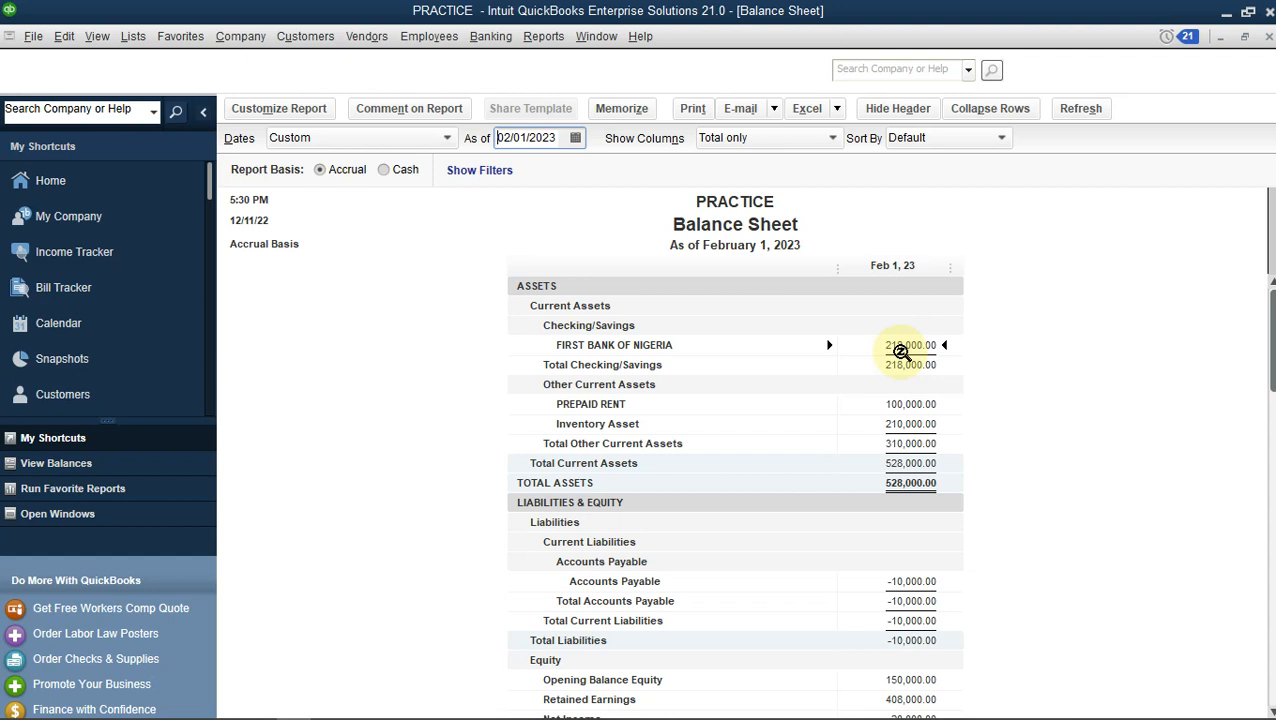
{"action": "left_click", "coordinate": [112, 189]}
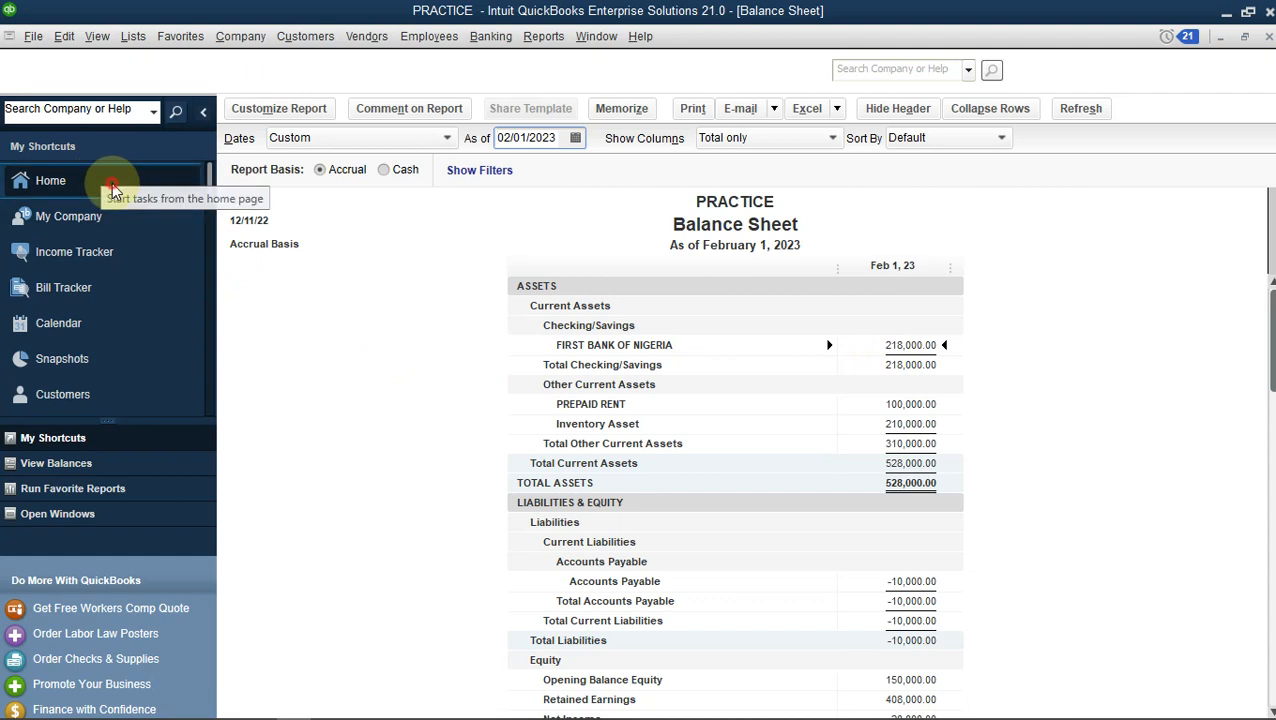